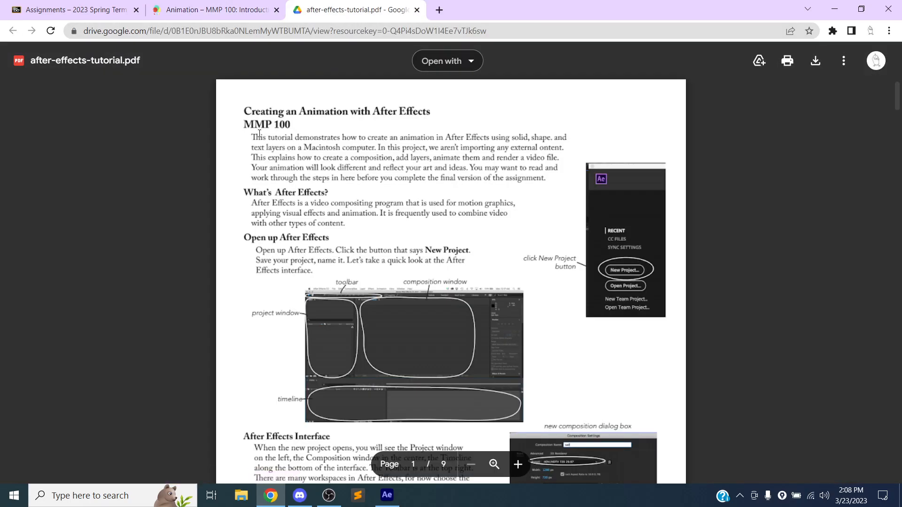
# Step: Read through the After Effects tutorial PDF from the introduction through solids, shape layers, keyframes and layer naming to the Add Text section
pyautogui.scroll(-5, 326, 163)
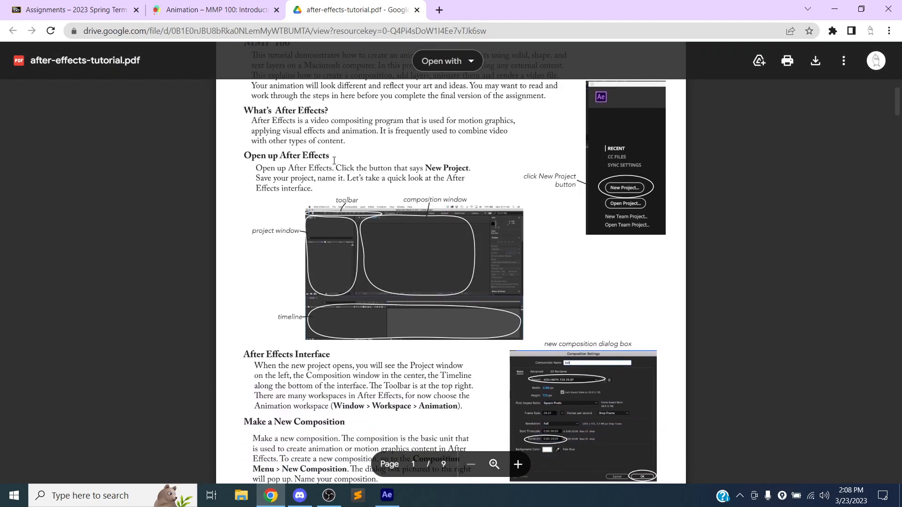
pyautogui.scroll(-13, 335, 160)
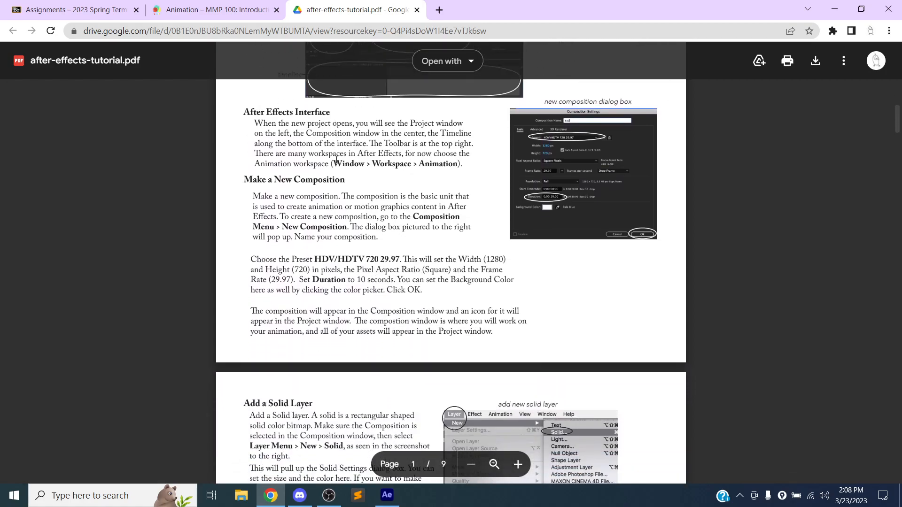
pyautogui.scroll(-13, 345, 154)
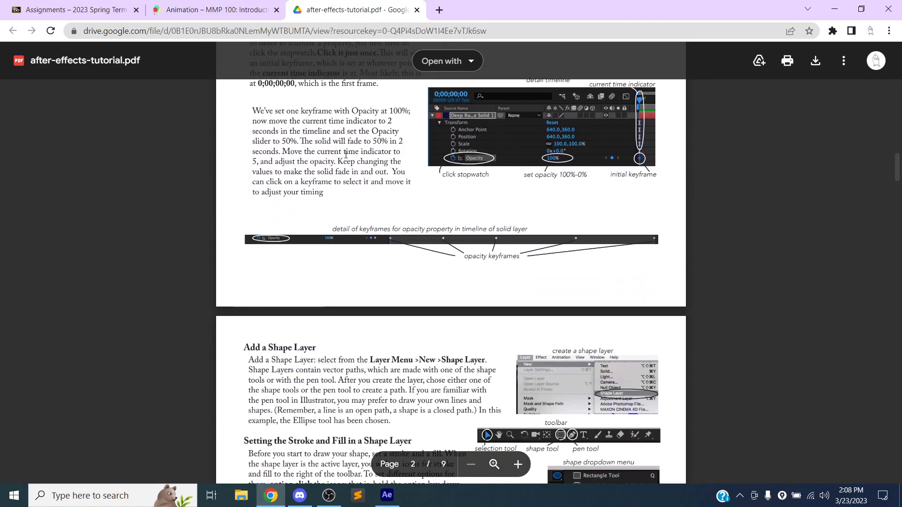
pyautogui.scroll(-16, 346, 153)
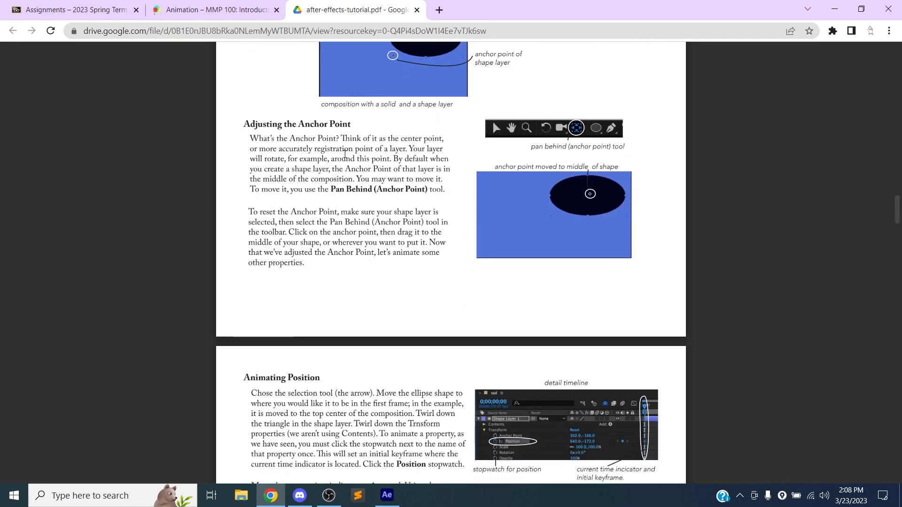
pyautogui.scroll(-12, 345, 154)
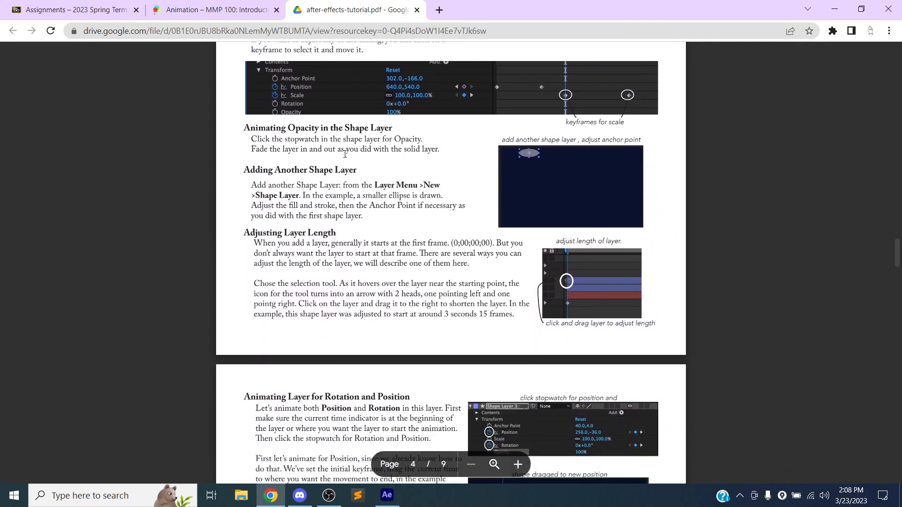
pyautogui.scroll(-4, 345, 155)
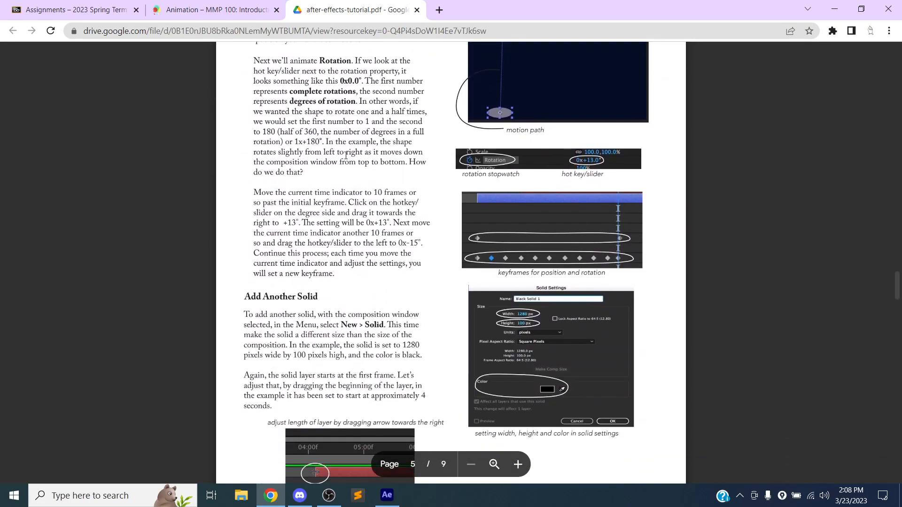
pyautogui.scroll(-14, 288, 217)
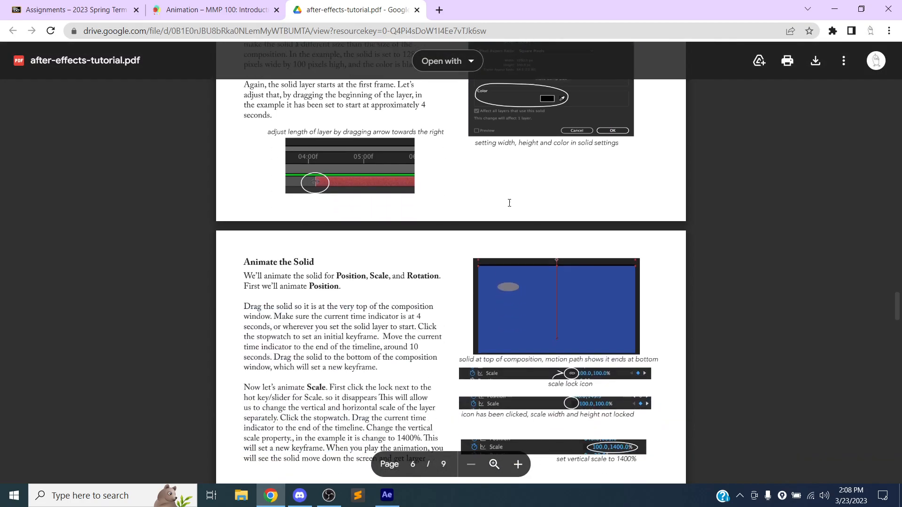
pyautogui.scroll(-4, 415, 214)
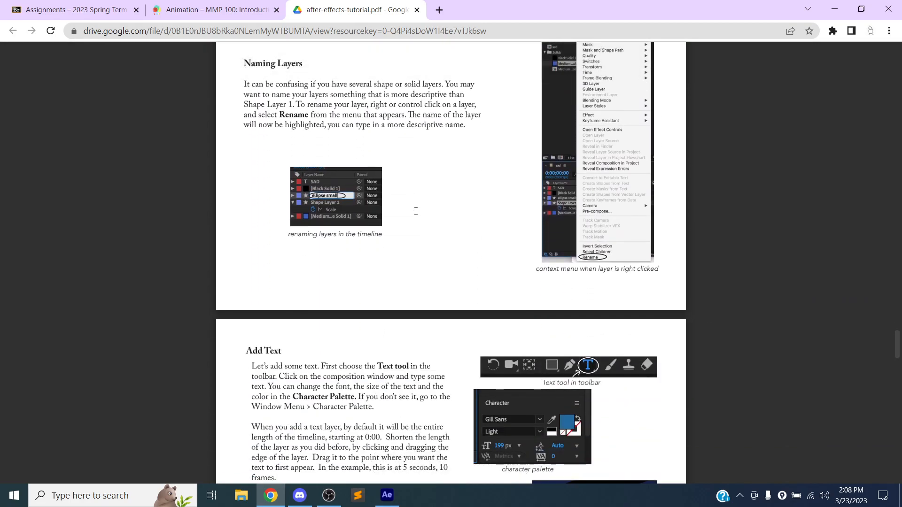
pyautogui.scroll(-7, 415, 210)
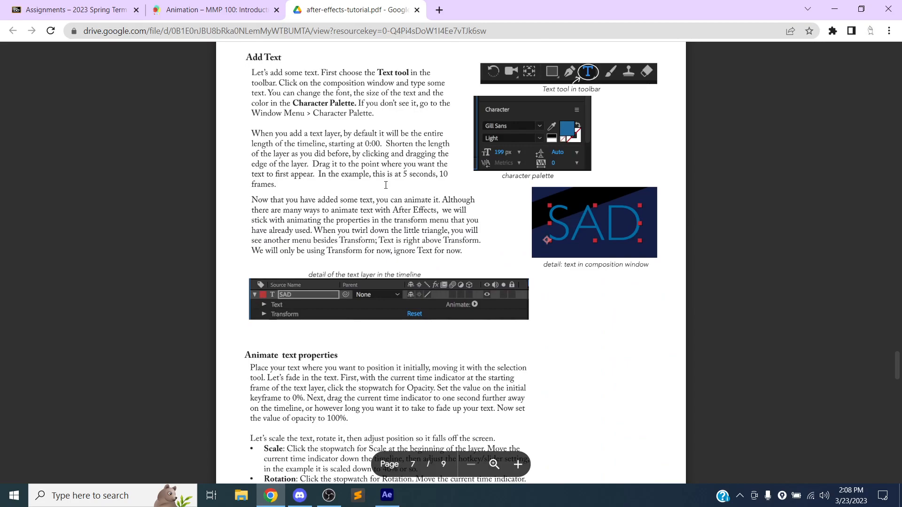
# Step: Review the tutorial's sections on animating text properties, adding the composition to the Render Queue, output settings and rendering the video
pyautogui.scroll(5, 386, 186)
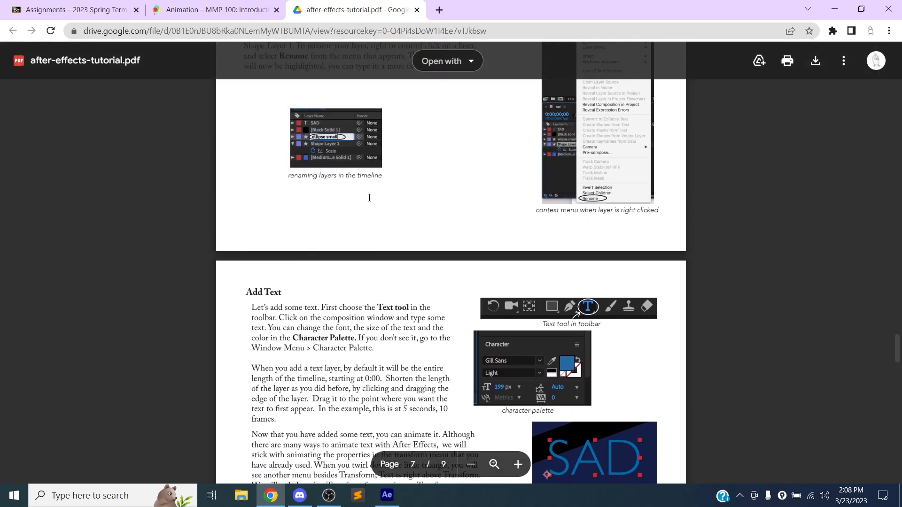
pyautogui.scroll(4, 363, 193)
pyautogui.scroll(-20, 383, 208)
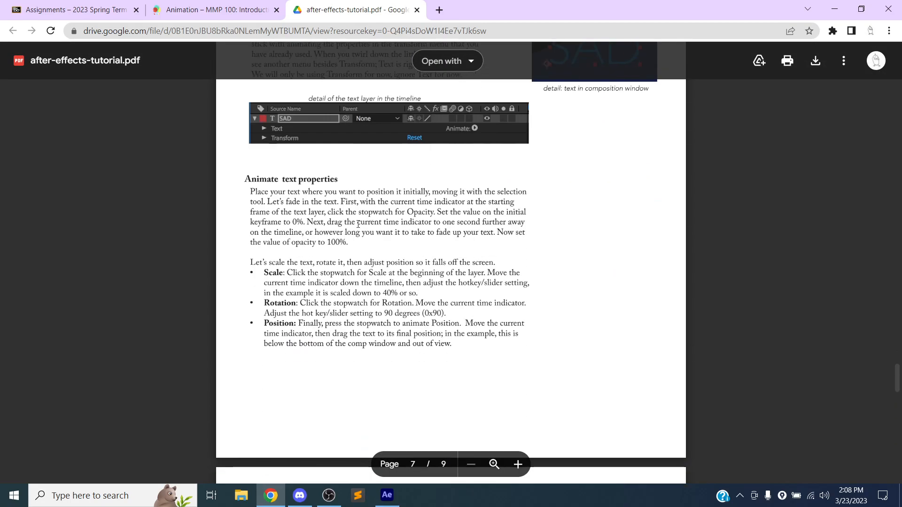
pyautogui.scroll(-4, 343, 211)
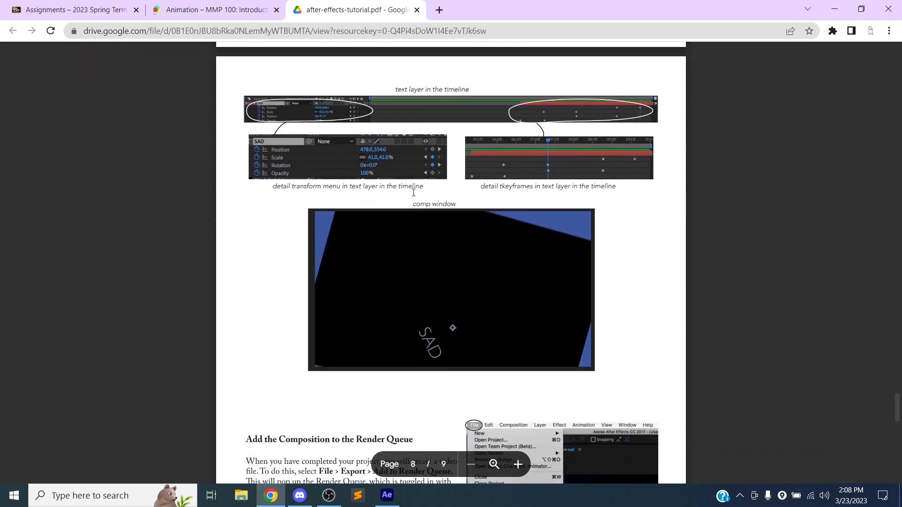
pyautogui.scroll(8, 415, 187)
pyautogui.scroll(6, 312, 120)
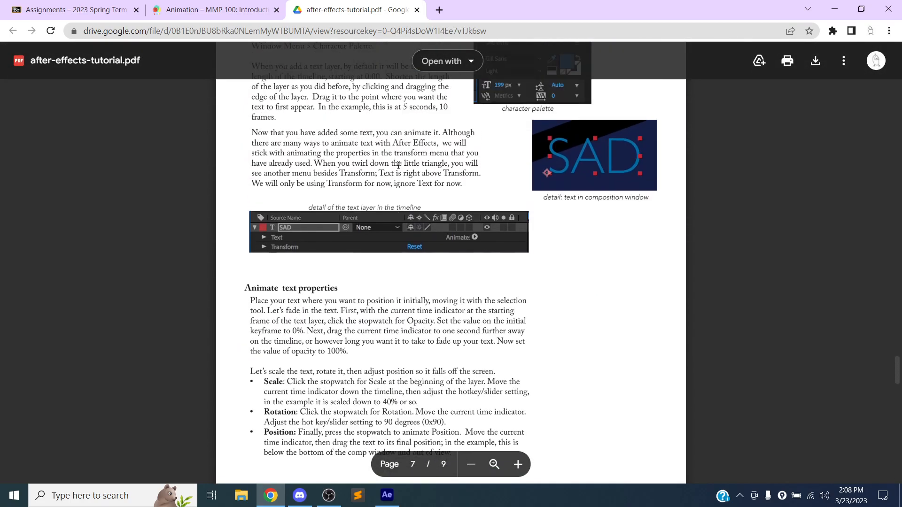
pyautogui.scroll(-9, 414, 167)
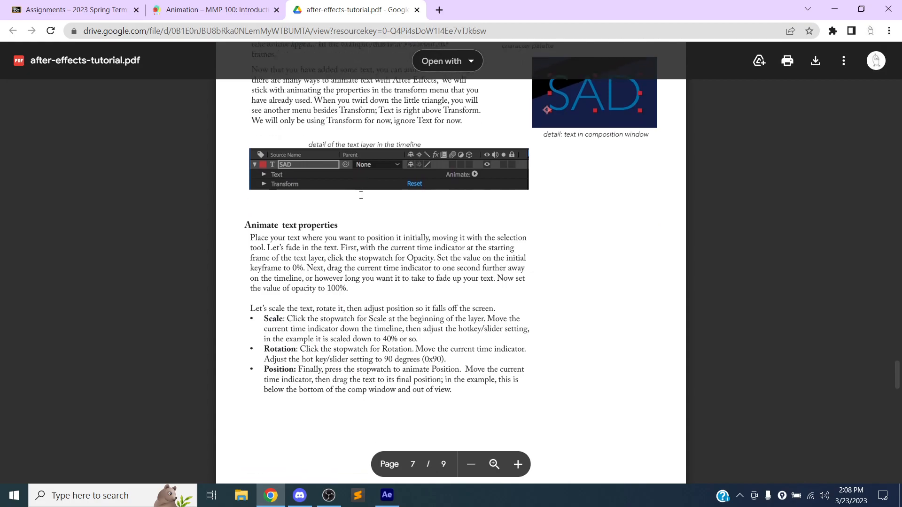
pyautogui.scroll(-12, 376, 183)
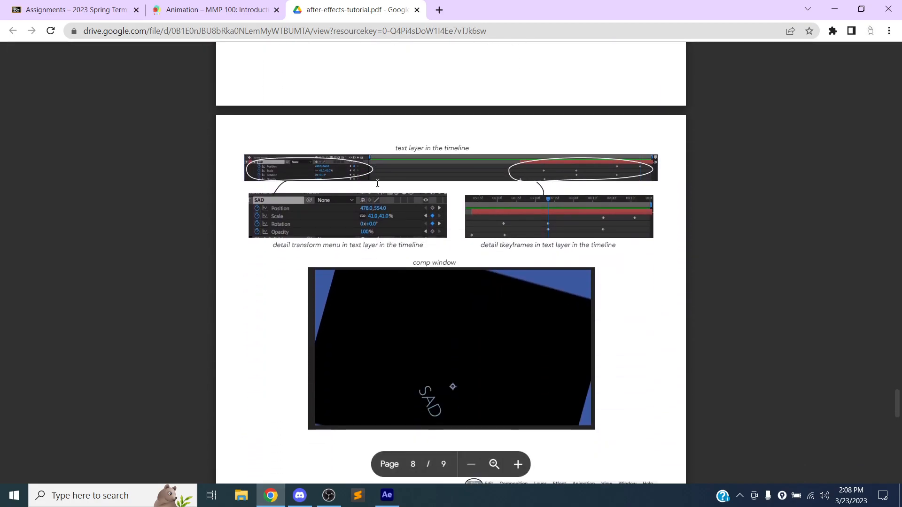
pyautogui.scroll(-5, 377, 183)
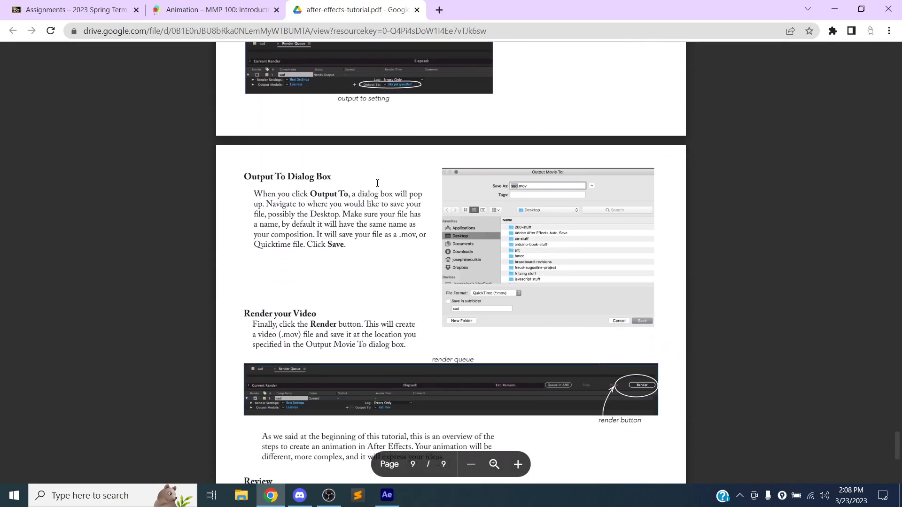
pyautogui.scroll(-5, 395, 245)
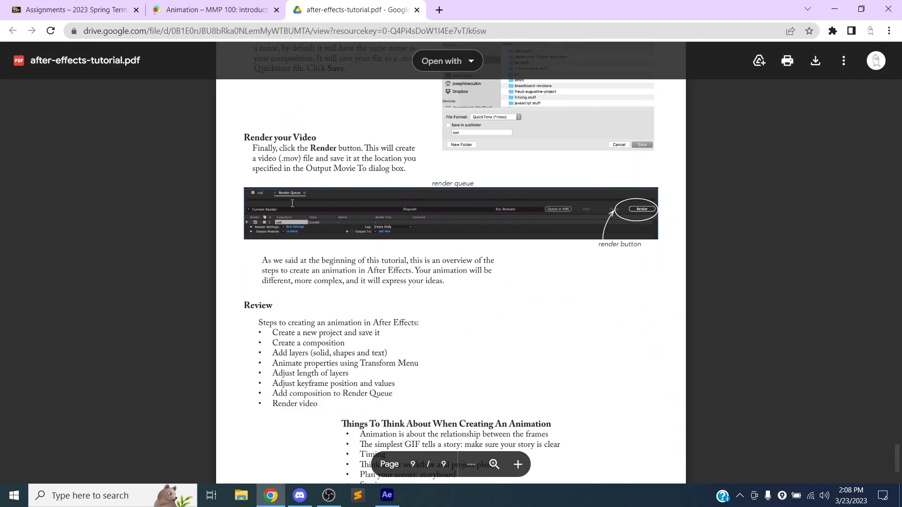
pyautogui.scroll(3, 491, 107)
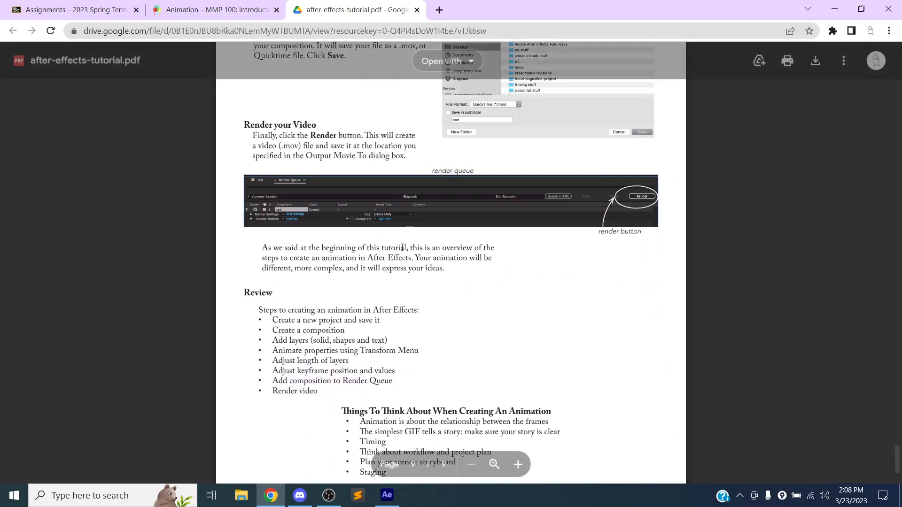
pyautogui.scroll(7, 428, 188)
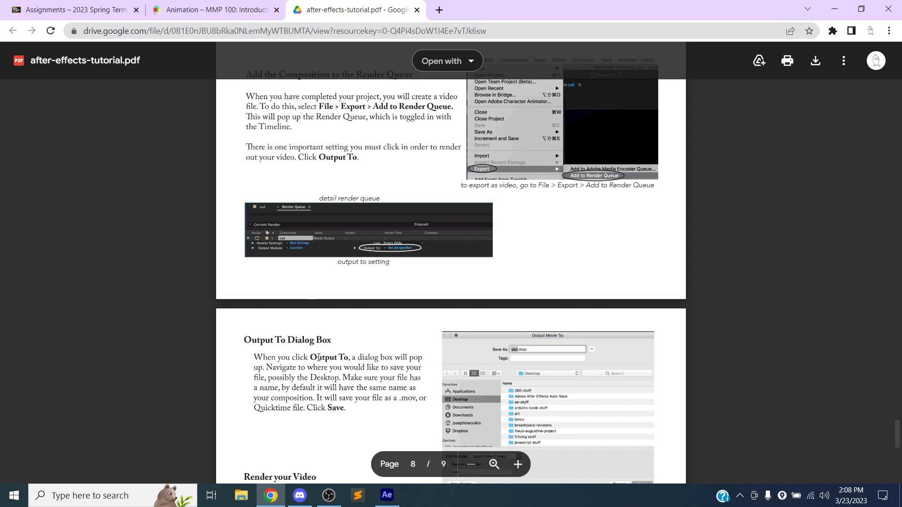
# Step: Switch to the MMP 100 Animation course page and look over its list of tutorials and making-of videos
pyautogui.click(244, 16)
pyautogui.scroll(-2, 280, 145)
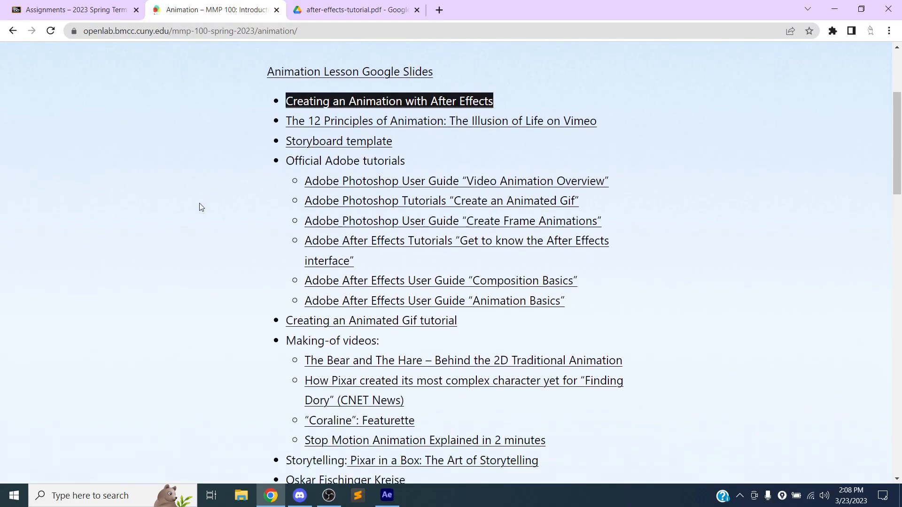
pyautogui.scroll(-2, 200, 206)
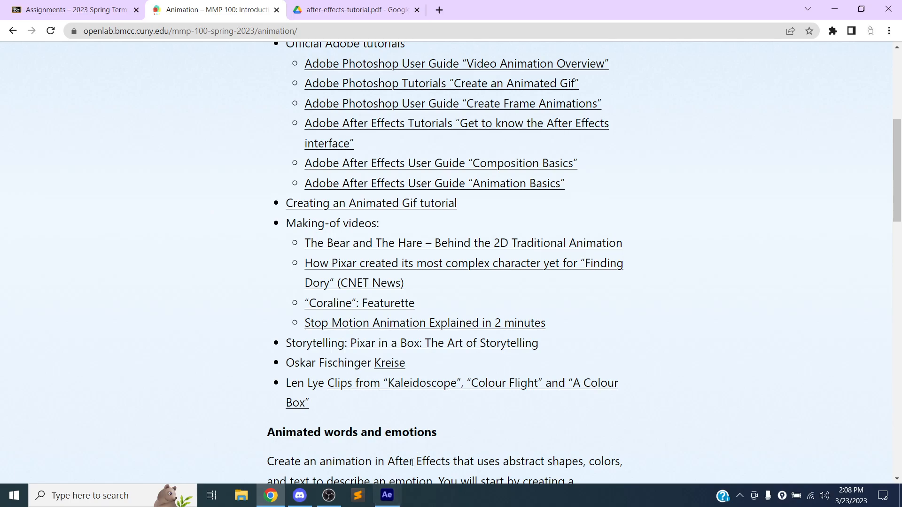
pyautogui.click(386, 500)
pyautogui.hotkey('alt', 'Tab')
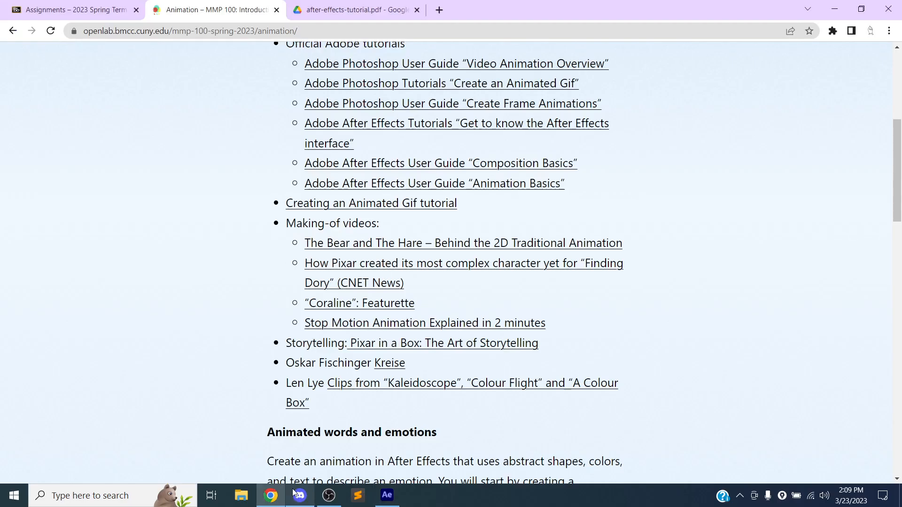
pyautogui.moveTo(294, 494)
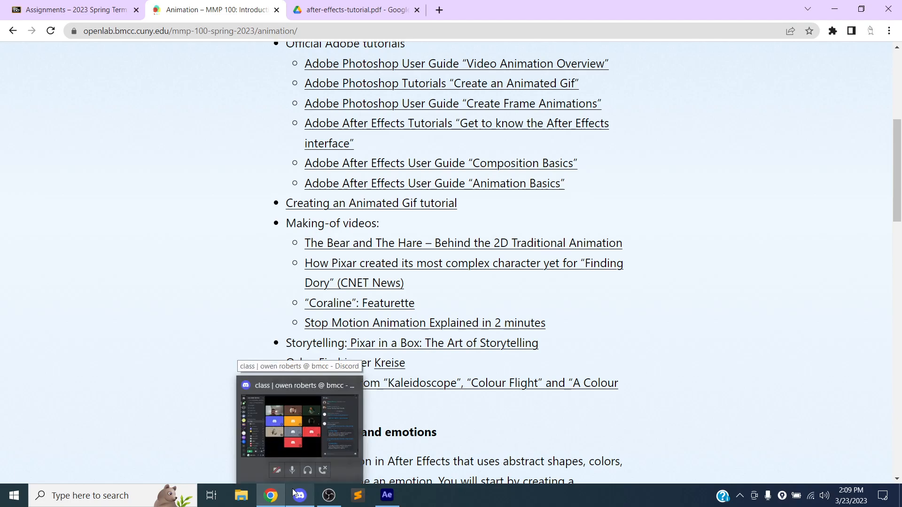
# Step: Switch to After Effects and preview the main composition by scrubbing its timeline, returning the time indicator to the first frame
pyautogui.click(387, 496)
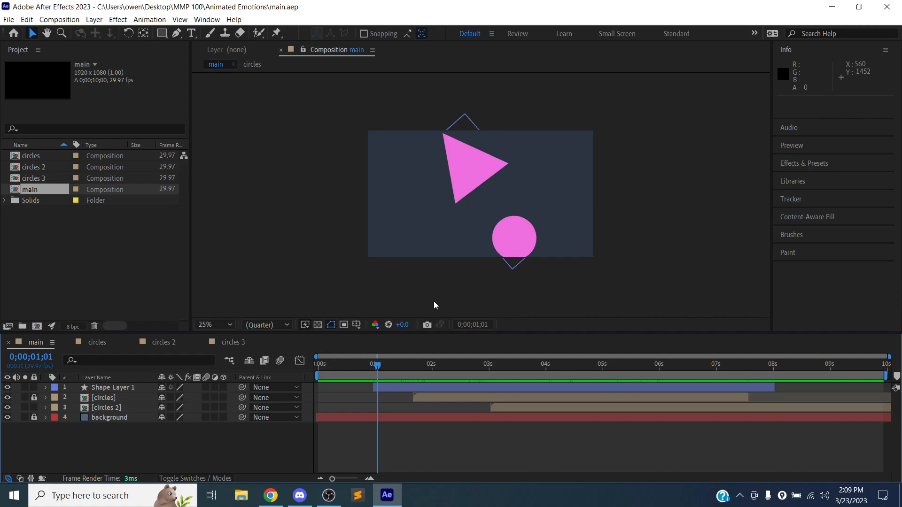
pyautogui.scroll(-2, 679, 287)
pyautogui.scroll(2, 654, 271)
pyautogui.scroll(3, 648, 266)
pyautogui.scroll(-3, 648, 266)
pyautogui.moveTo(341, 366); pyautogui.dragTo(429, 366)
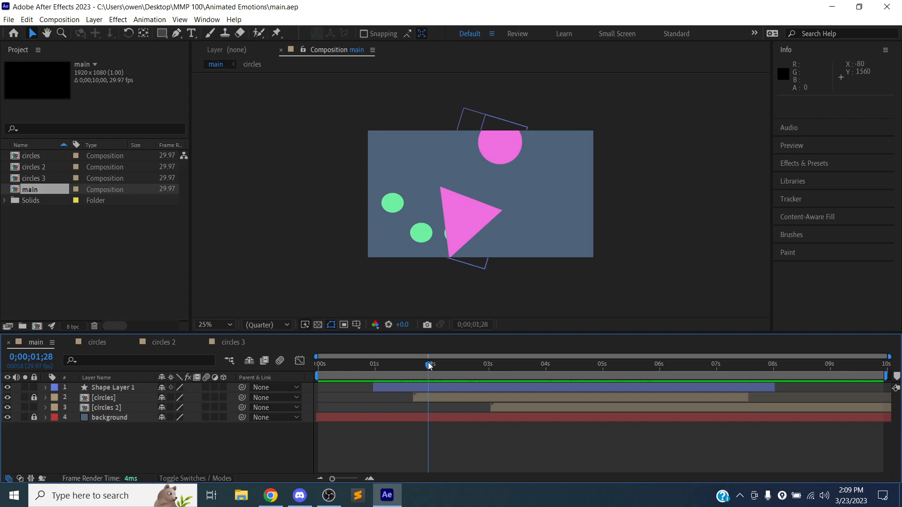
pyautogui.moveTo(382, 367); pyautogui.dragTo(311, 368)
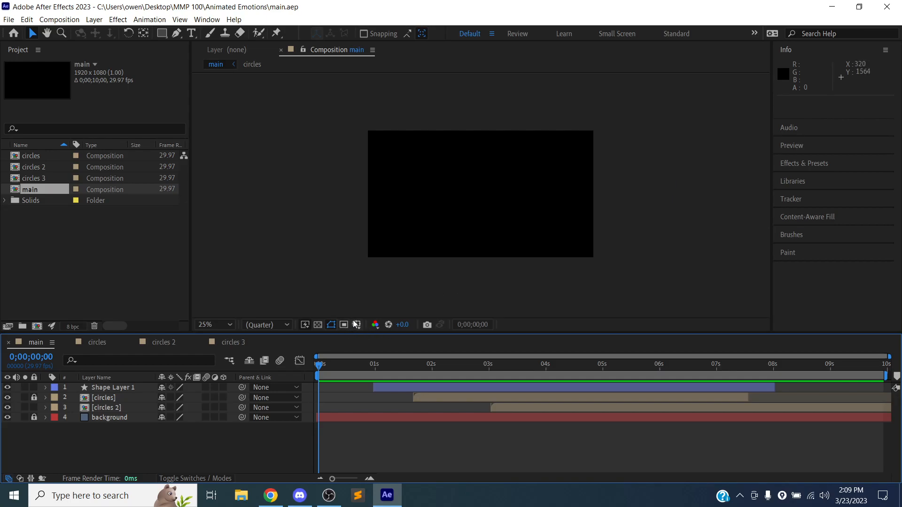
# Step: Switch to Discord and start a live screen share of Screen 1 in the class voice channel
pyautogui.click(241, 501)
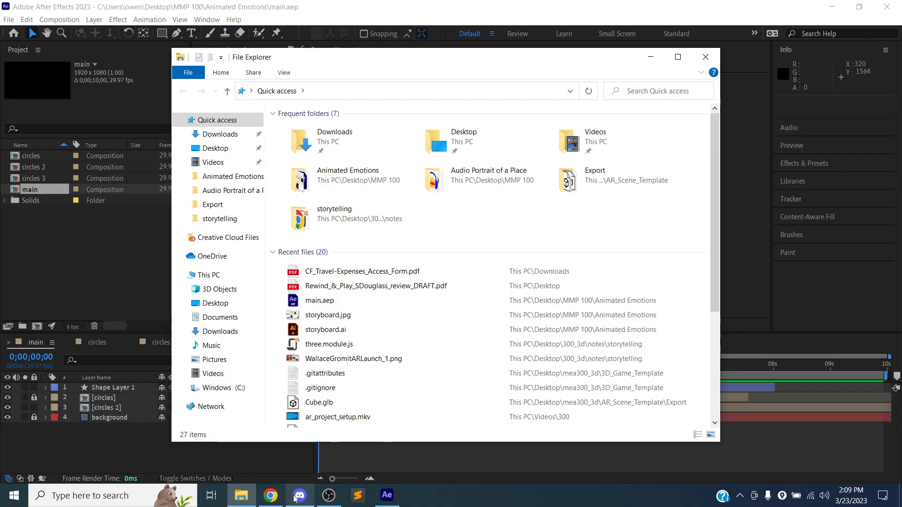
pyautogui.click(295, 499)
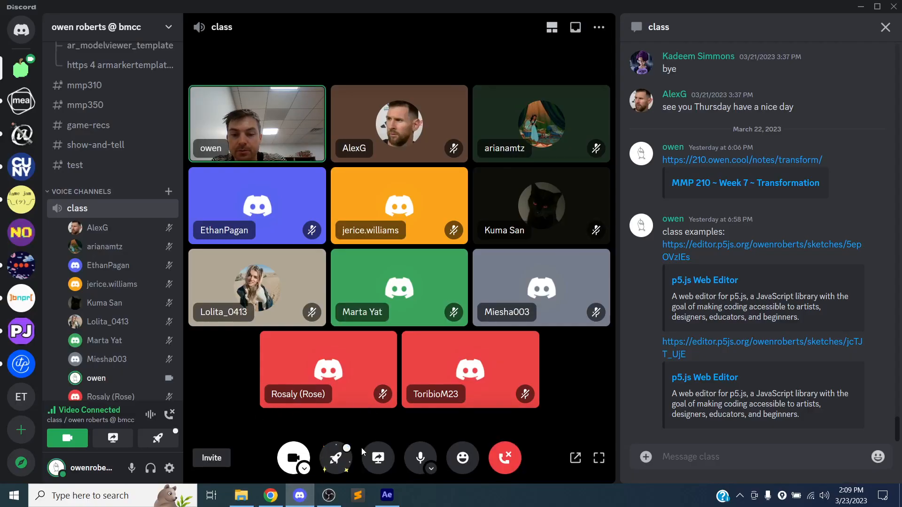
pyautogui.click(378, 458)
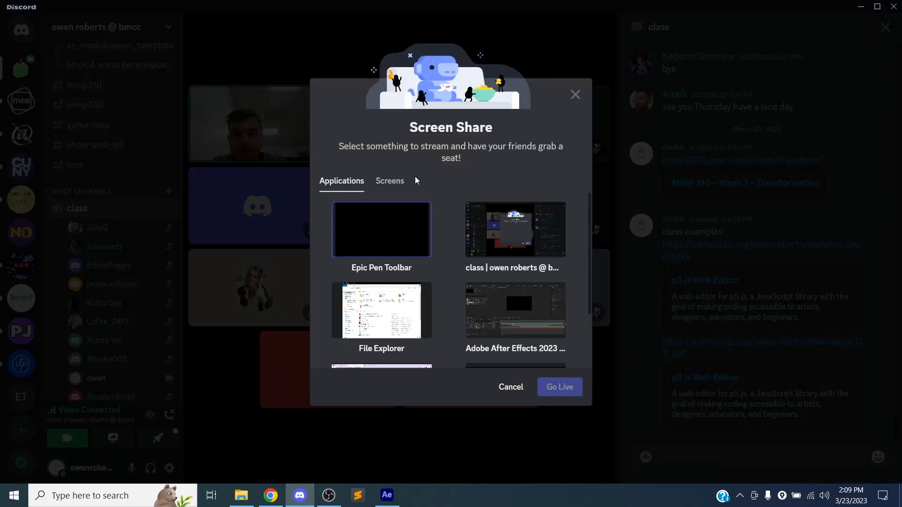
pyautogui.click(394, 182)
pyautogui.click(381, 228)
pyautogui.click(560, 386)
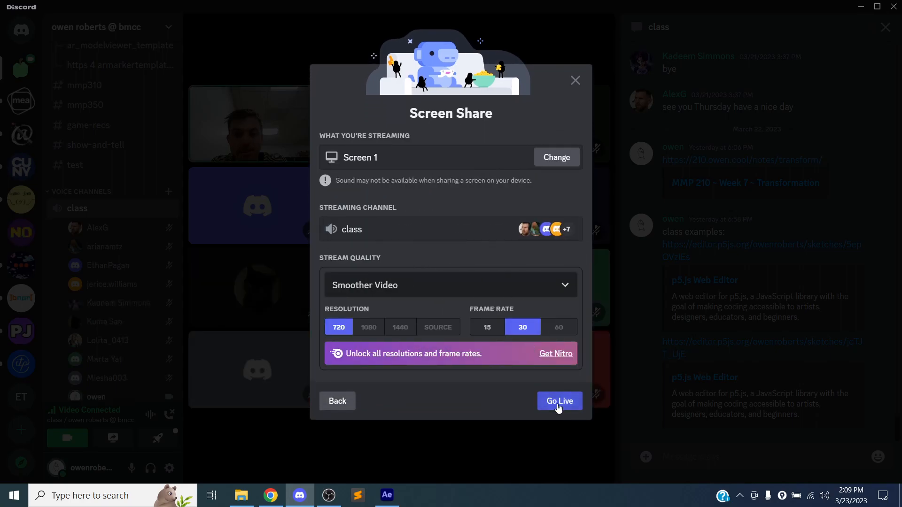
pyautogui.click(559, 402)
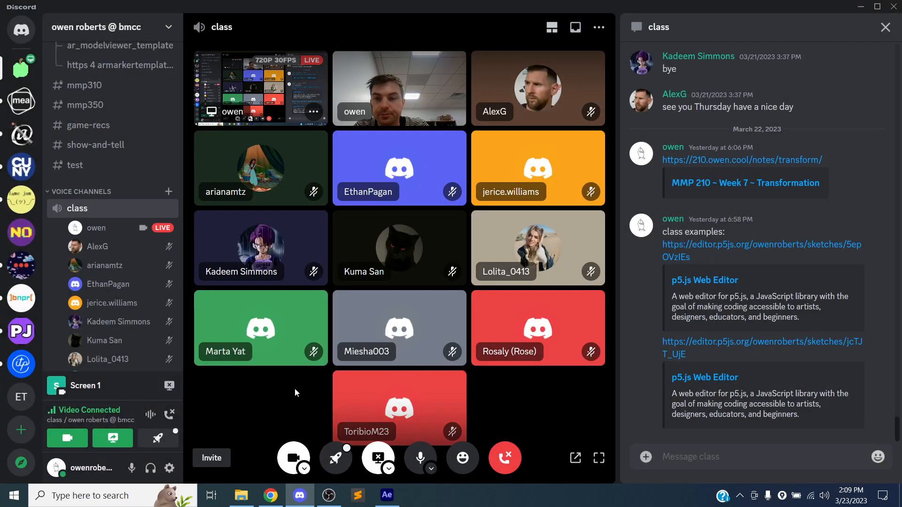
# Step: Switch to File Explorer and open the Illustrator Self Portrait folder inside the Desktop's MMP 100 folder
pyautogui.click(387, 496)
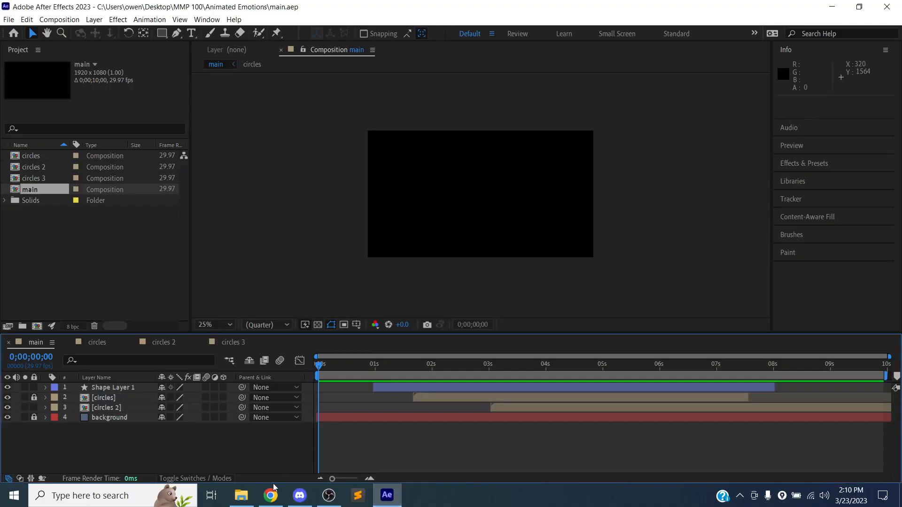
pyautogui.click(241, 496)
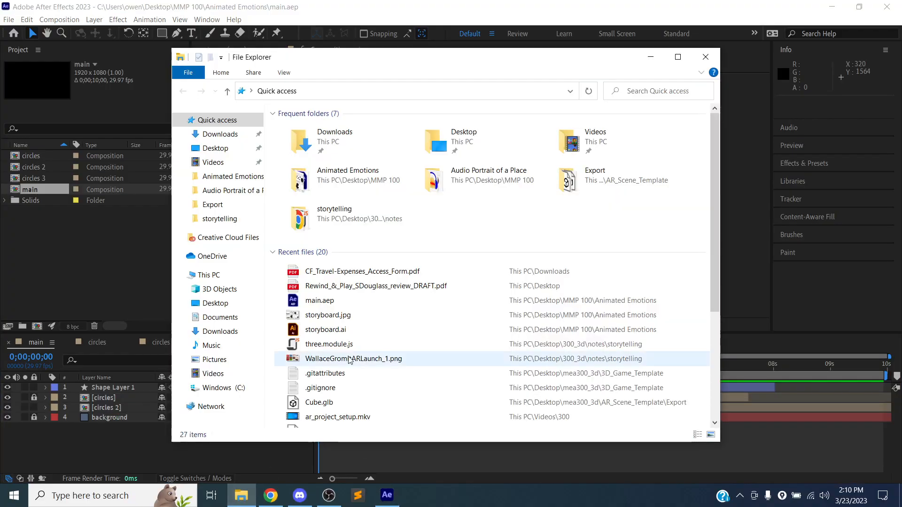
pyautogui.click(218, 148)
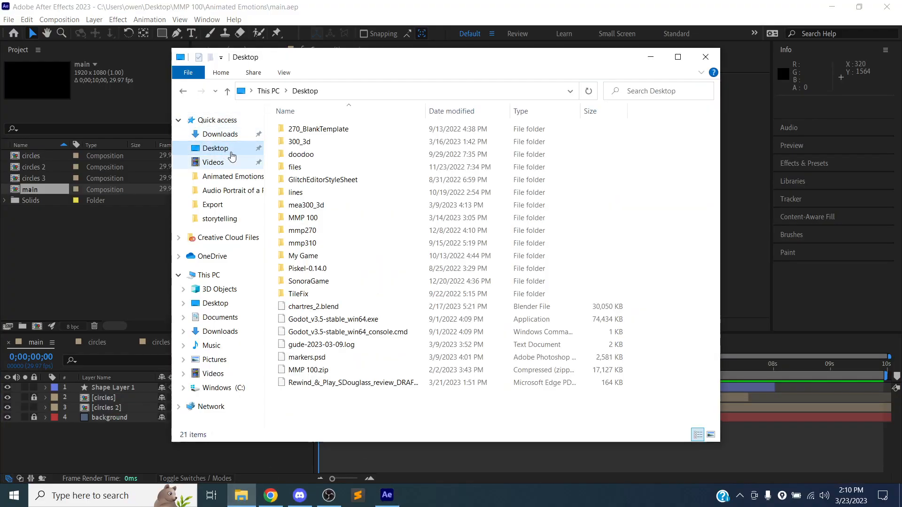
pyautogui.doubleClick(328, 218)
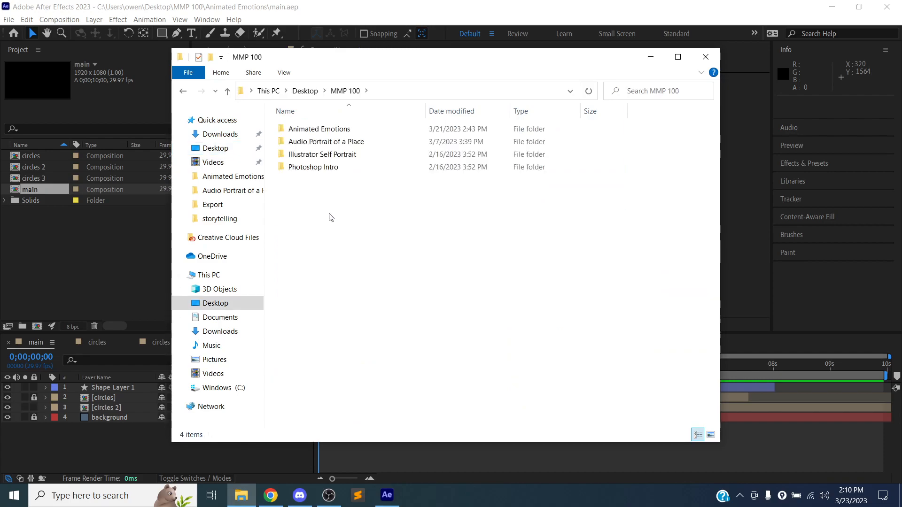
pyautogui.moveTo(384, 57); pyautogui.dragTo(493, 50)
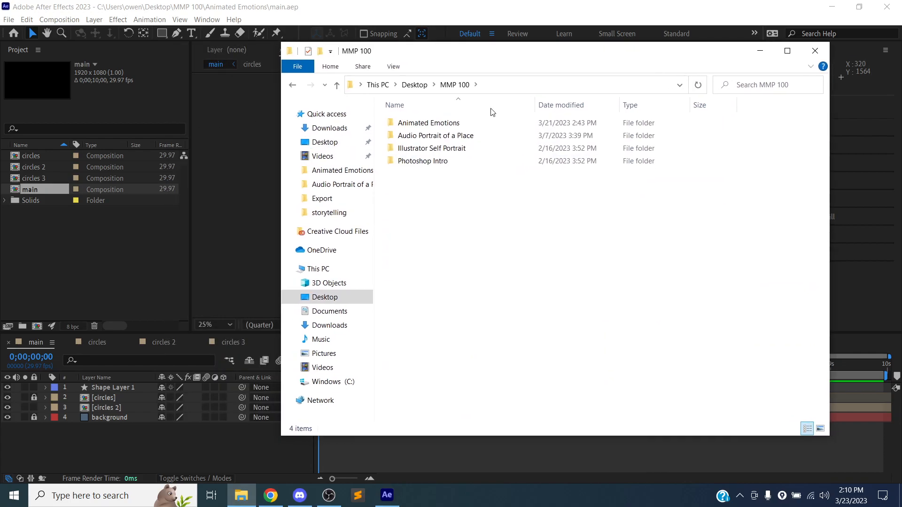
pyautogui.moveTo(535, 435); pyautogui.dragTo(517, 287)
pyautogui.click(449, 149)
pyautogui.doubleClick(450, 151)
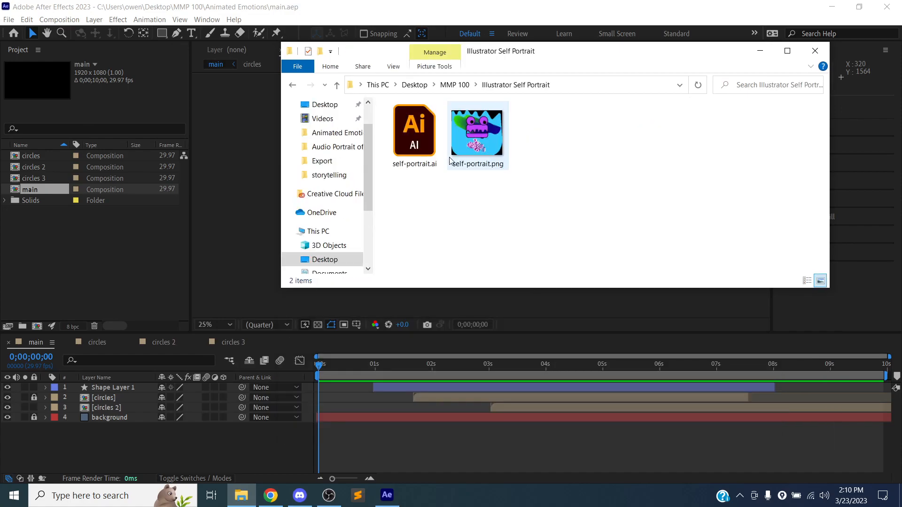
# Step: Copy self-portrait.ai from the Illustrator Self Portrait folder into the Animated Emotions folder of MMP 100
pyautogui.click(407, 110)
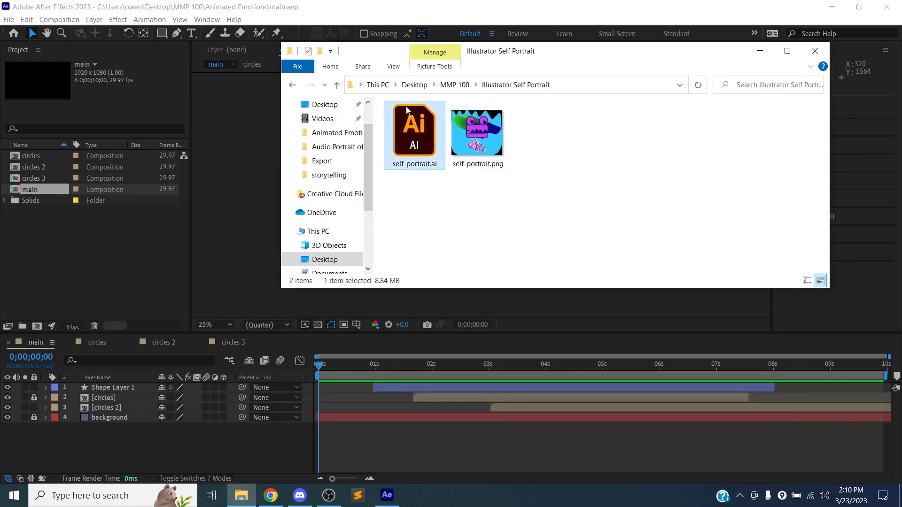
pyautogui.doubleClick(422, 124)
pyautogui.rightClick(424, 124)
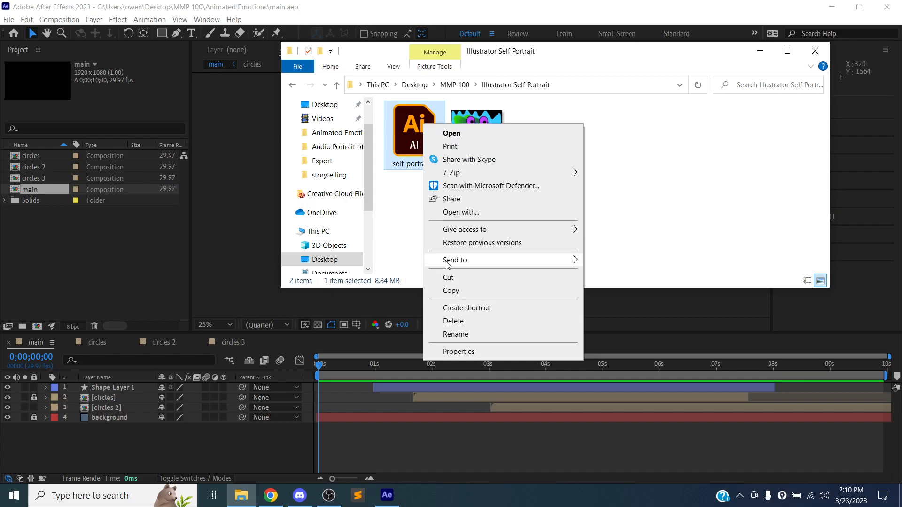
pyautogui.click(450, 290)
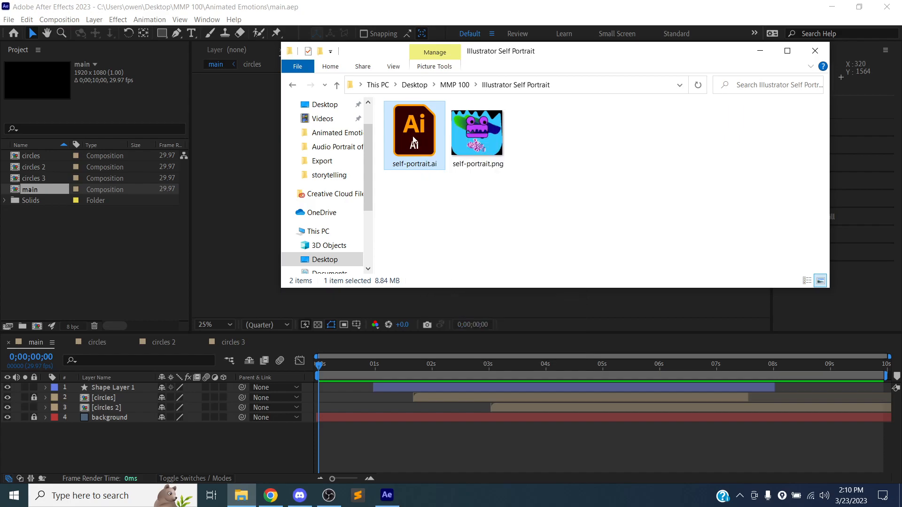
pyautogui.click(454, 85)
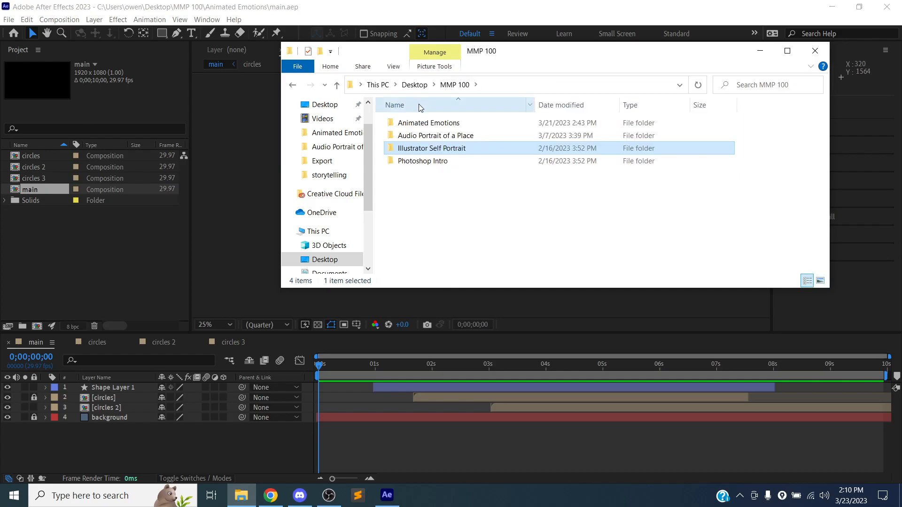
pyautogui.doubleClick(423, 123)
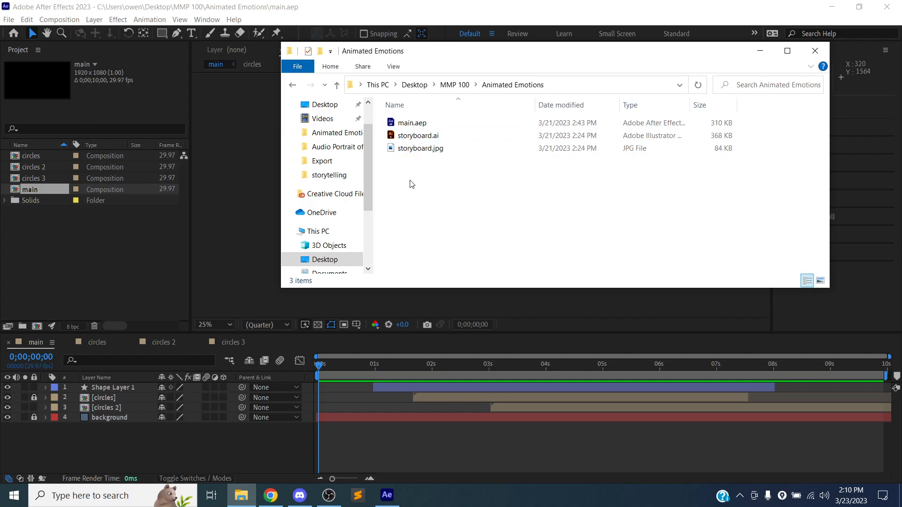
pyautogui.rightClick(420, 172)
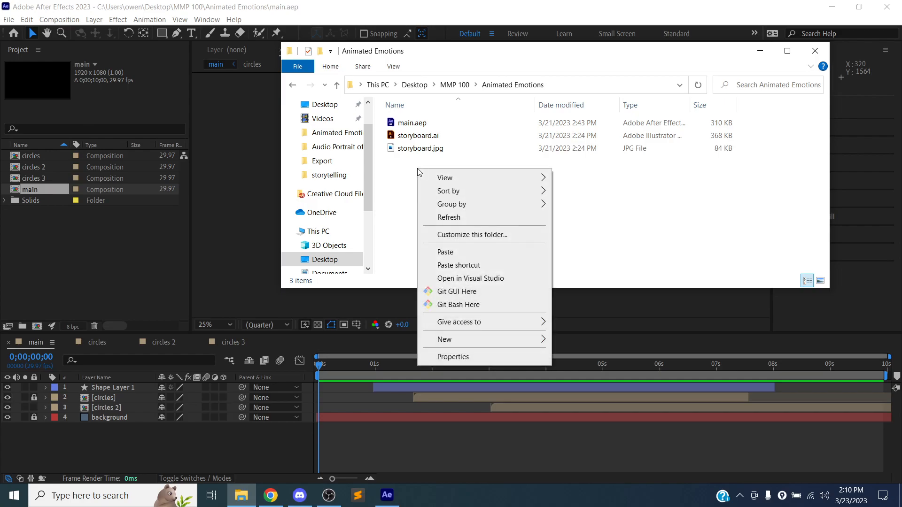
pyautogui.click(476, 260)
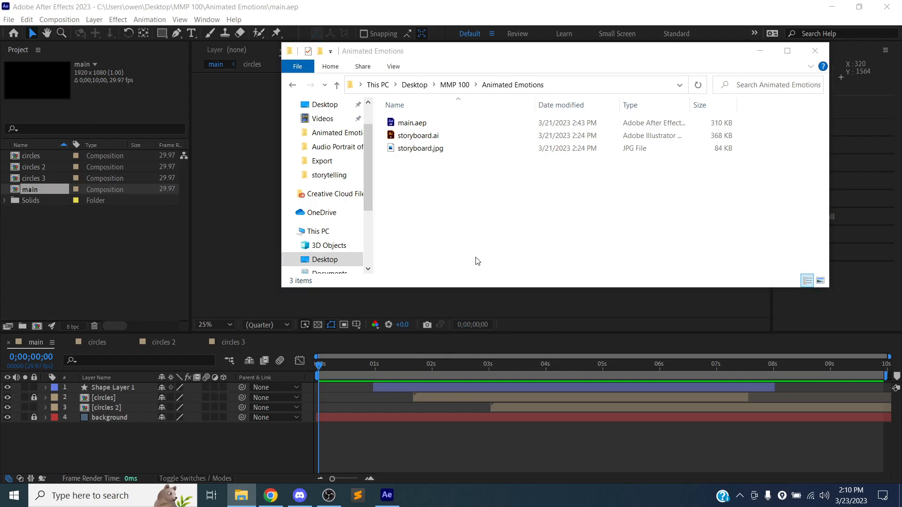
pyautogui.click(448, 212)
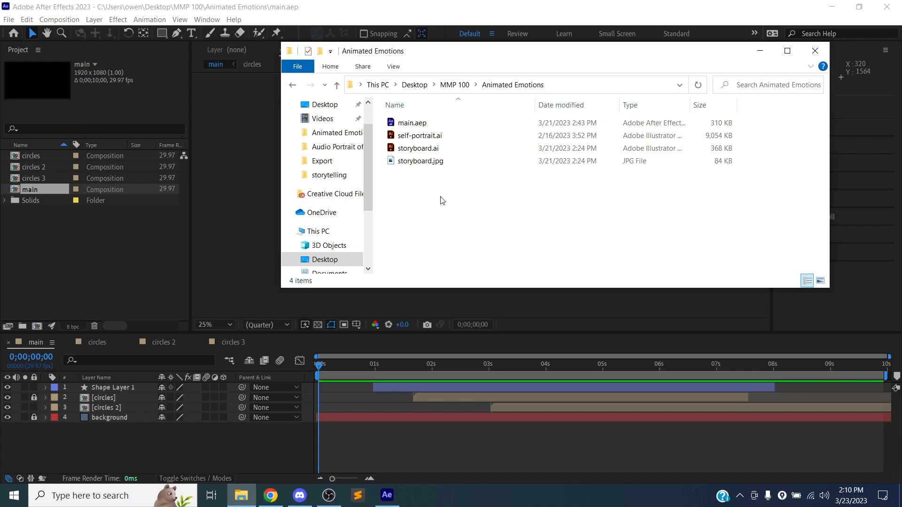
# Step: Return to After Effects and choose self-portrait.ai from Desktop > MMP 100 > Animated Emotions as the file to import
pyautogui.moveTo(476, 55); pyautogui.dragTo(509, 65)
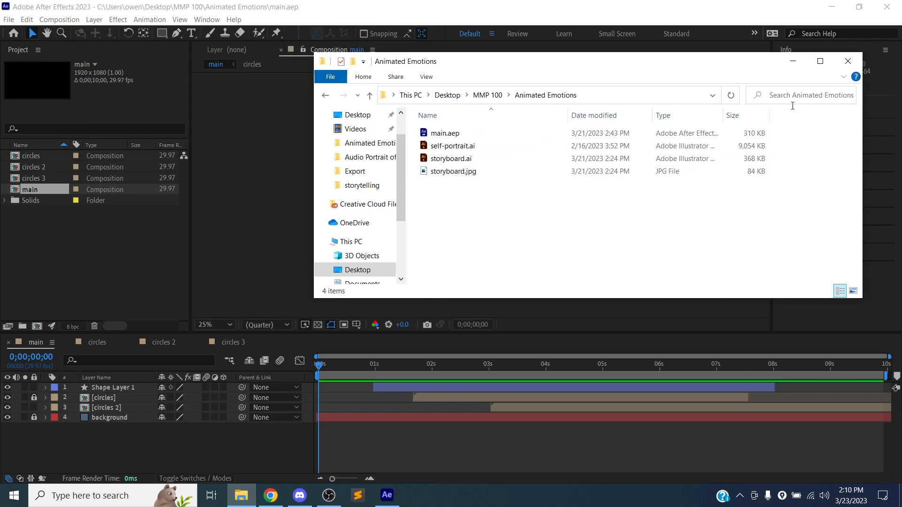
pyautogui.moveTo(863, 115); pyautogui.dragTo(800, 115)
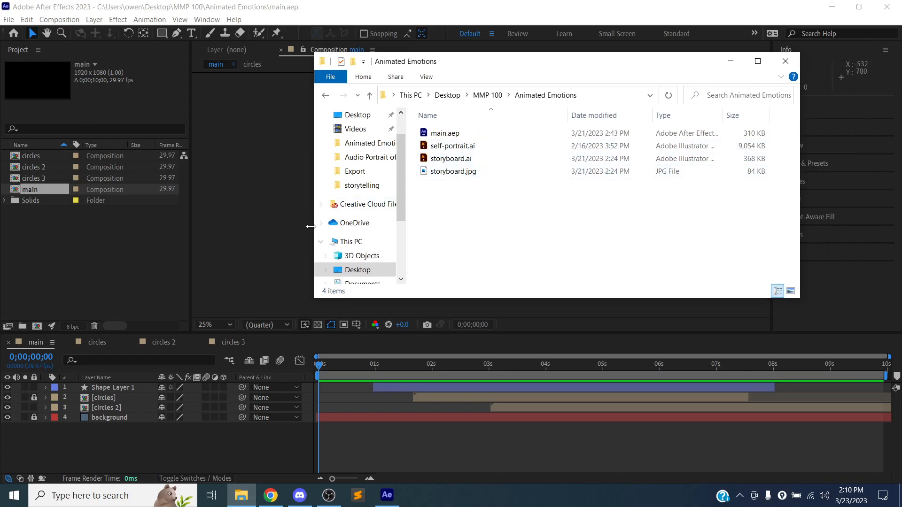
pyautogui.click(128, 269)
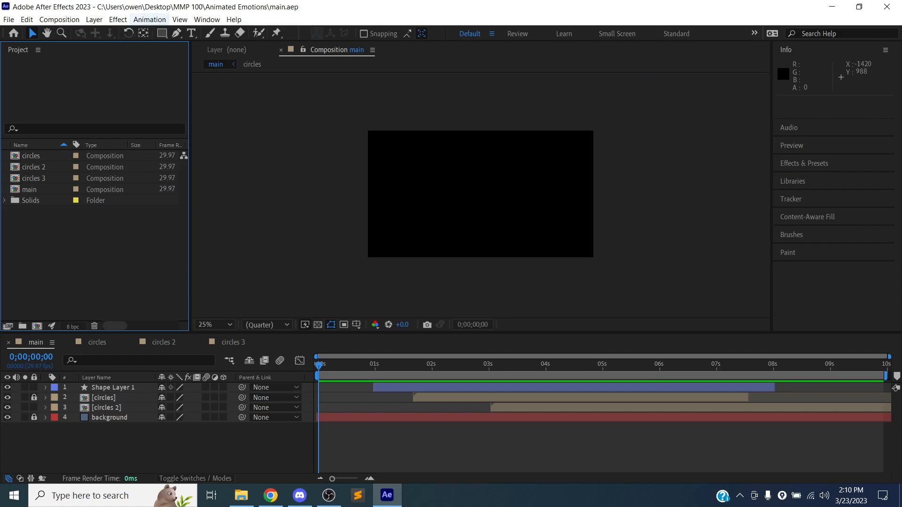
pyautogui.click(12, 21)
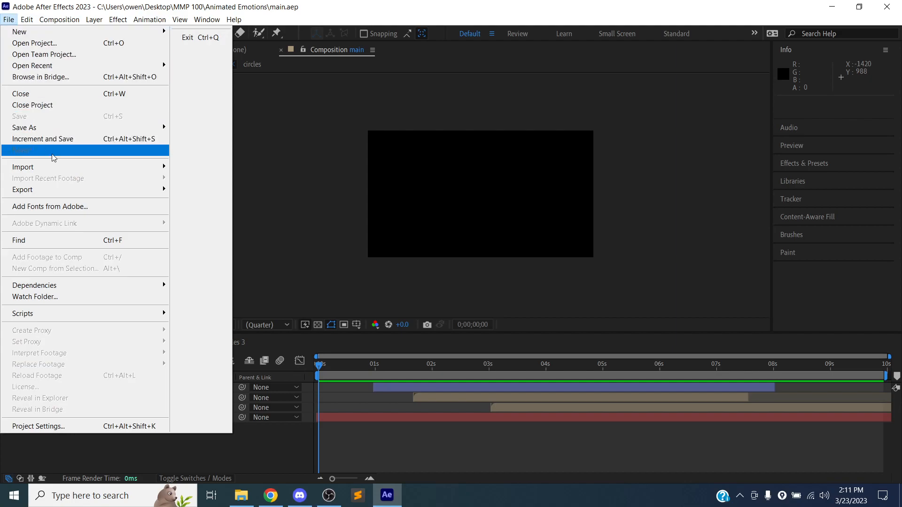
pyautogui.moveTo(54, 168)
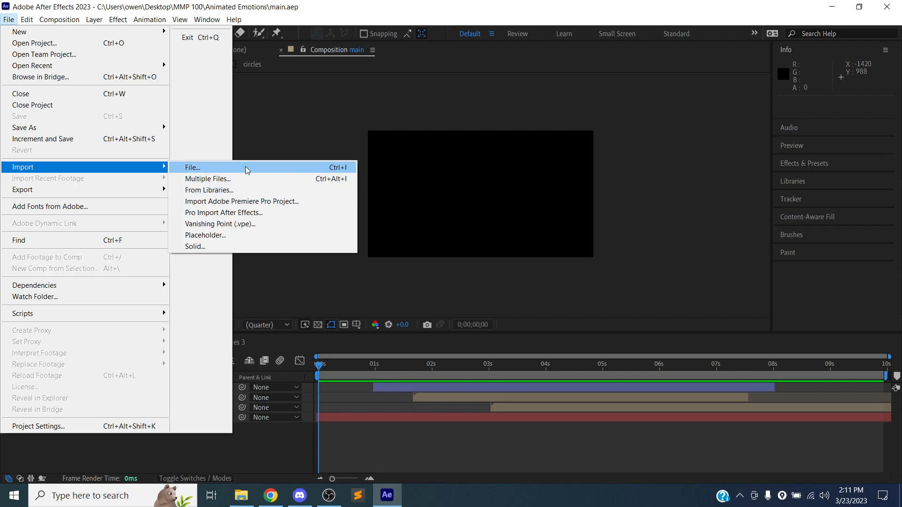
pyautogui.click(213, 168)
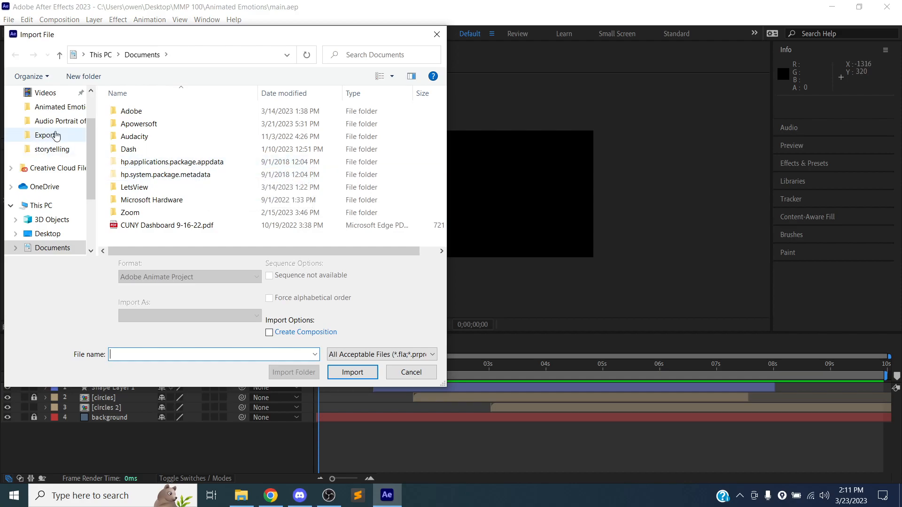
pyautogui.scroll(2, 51, 137)
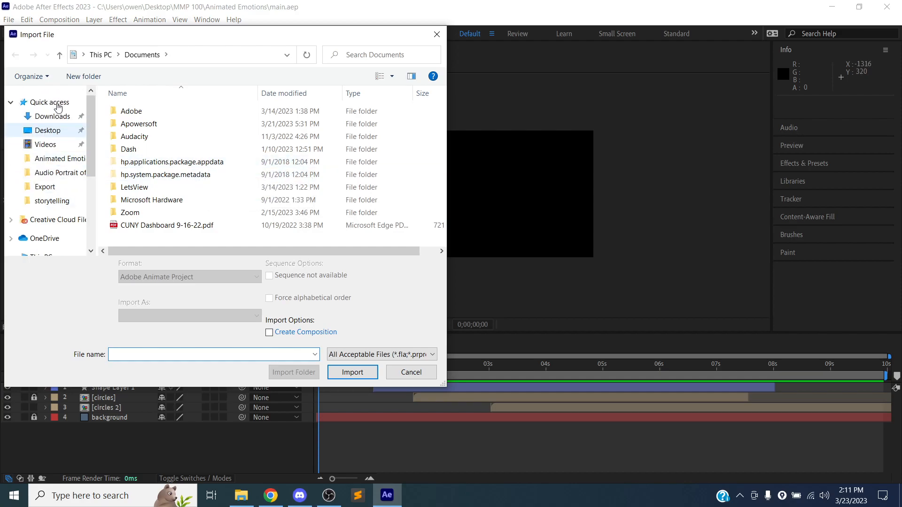
pyautogui.click(48, 133)
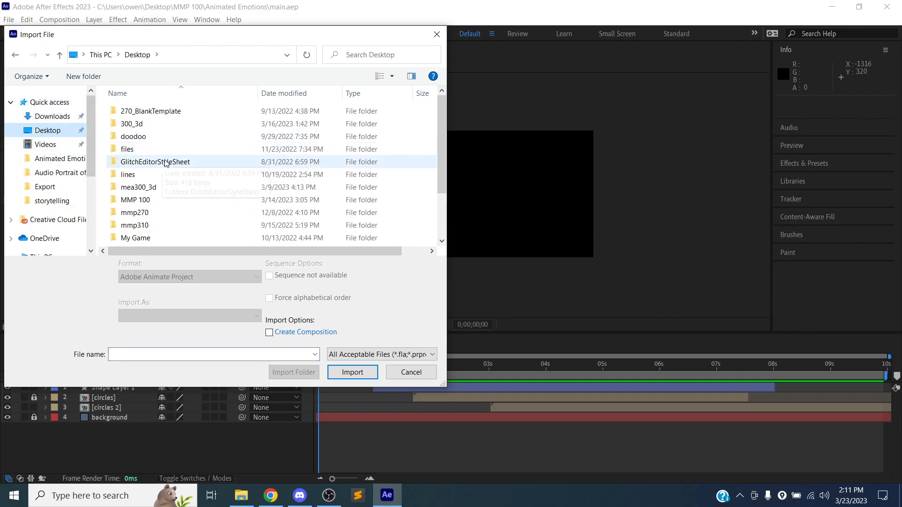
pyautogui.scroll(-1, 164, 164)
pyautogui.doubleClick(149, 164)
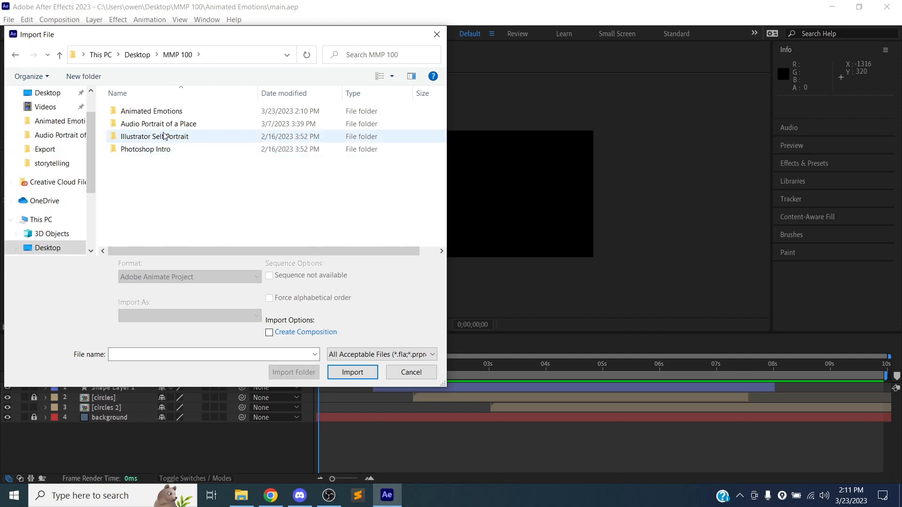
pyautogui.doubleClick(162, 114)
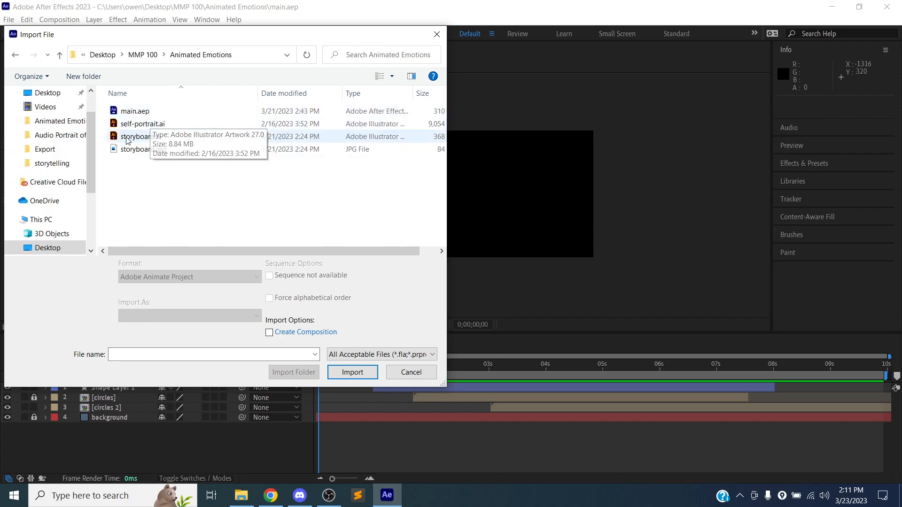
pyautogui.click(153, 126)
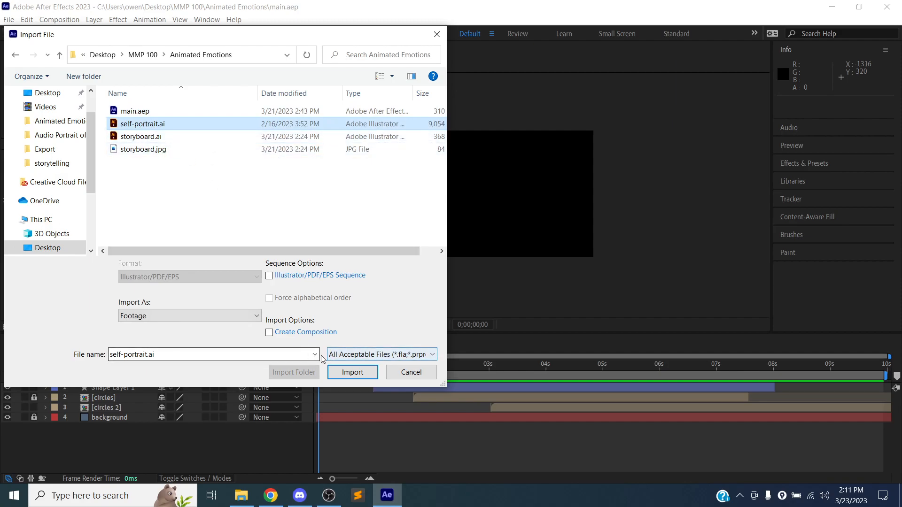
# Step: Keep Footage as the import type for self-portrait.ai and start the import
pyautogui.click(210, 316)
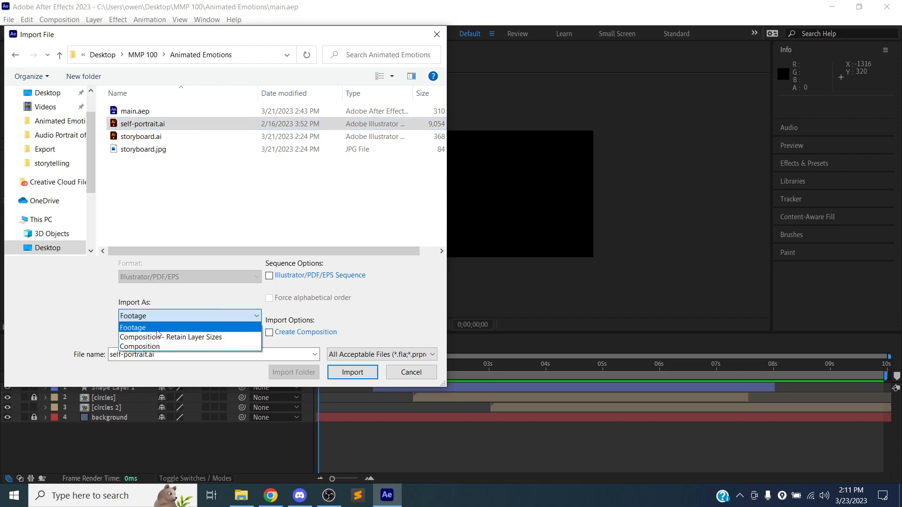
pyautogui.press('Down')
pyautogui.press('Down')
pyautogui.click(160, 328)
pyautogui.click(352, 372)
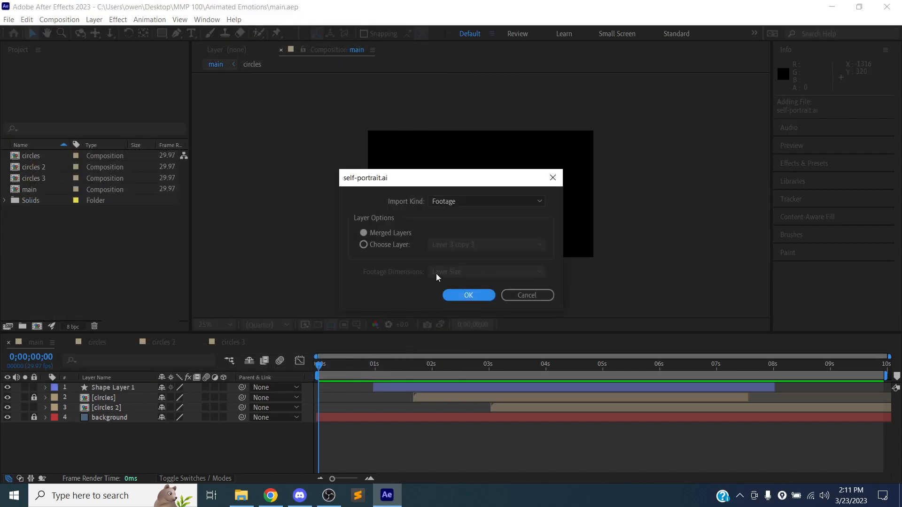
# Step: Look over the Import Kind choices for self-portrait.ai, keeping Footage
pyautogui.click(466, 200)
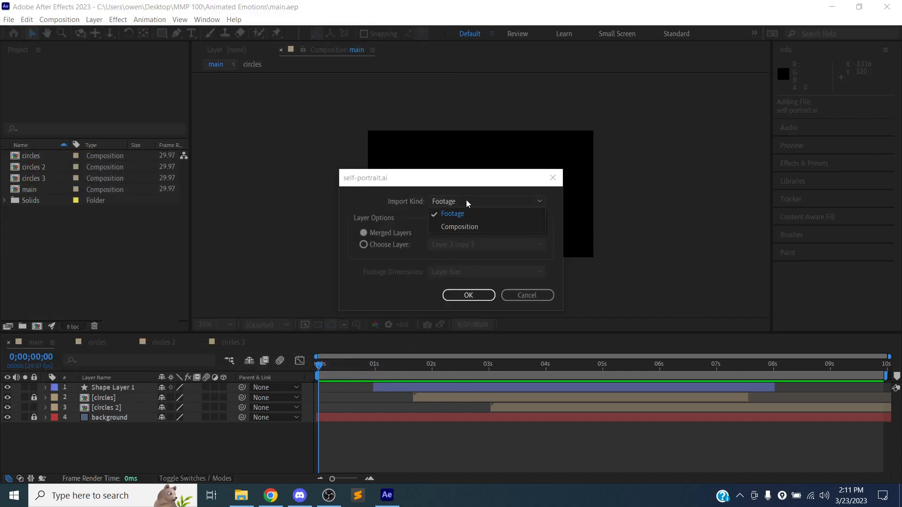
pyautogui.click(466, 201)
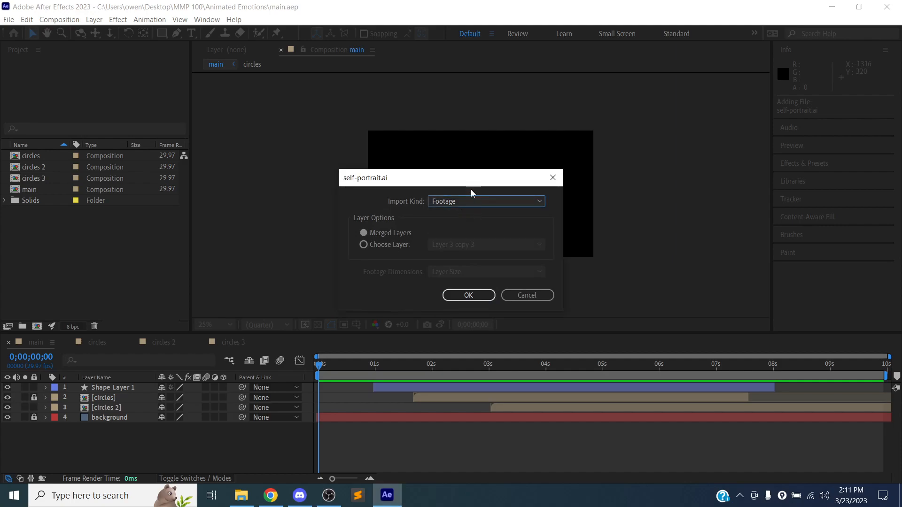
pyautogui.click(424, 148)
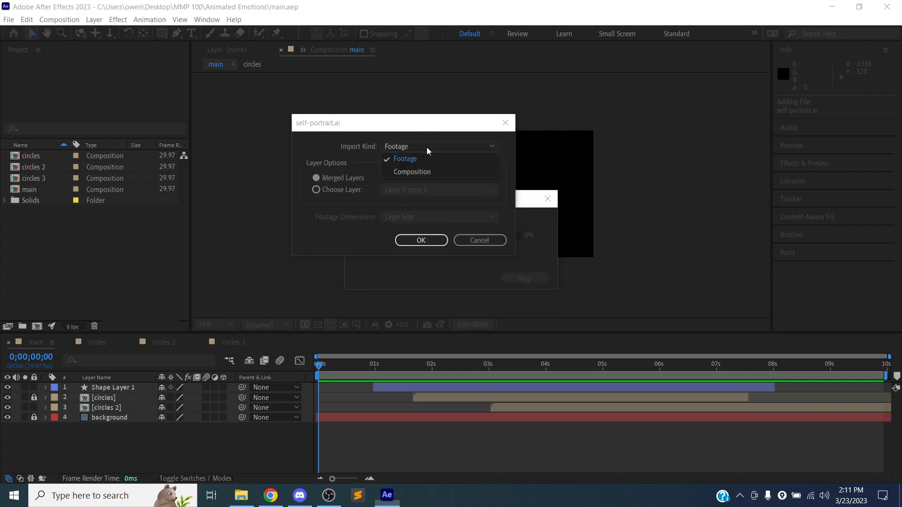
pyautogui.click(425, 154)
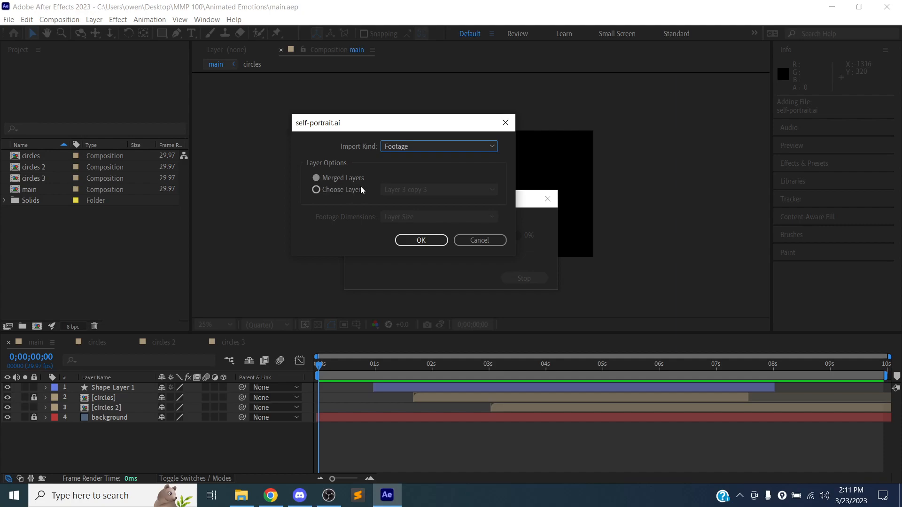
# Step: Compare the Merged Layers and Choose Layer options, settling on Choose Layer with Layer 3 copy 3
pyautogui.click(338, 190)
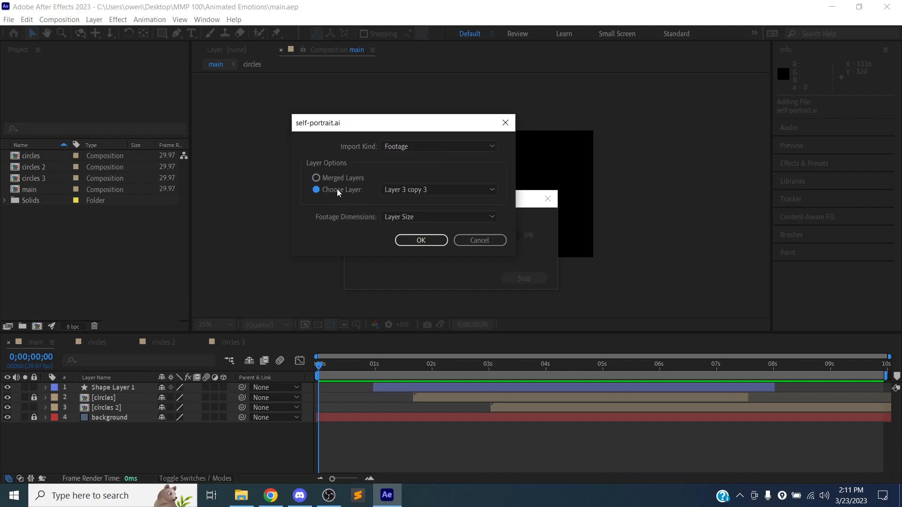
pyautogui.click(346, 178)
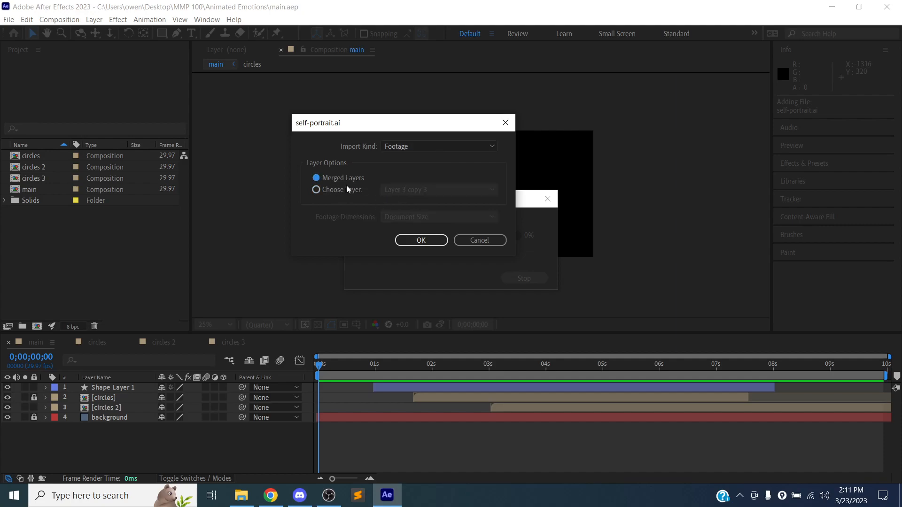
pyautogui.click(353, 192)
pyautogui.click(423, 189)
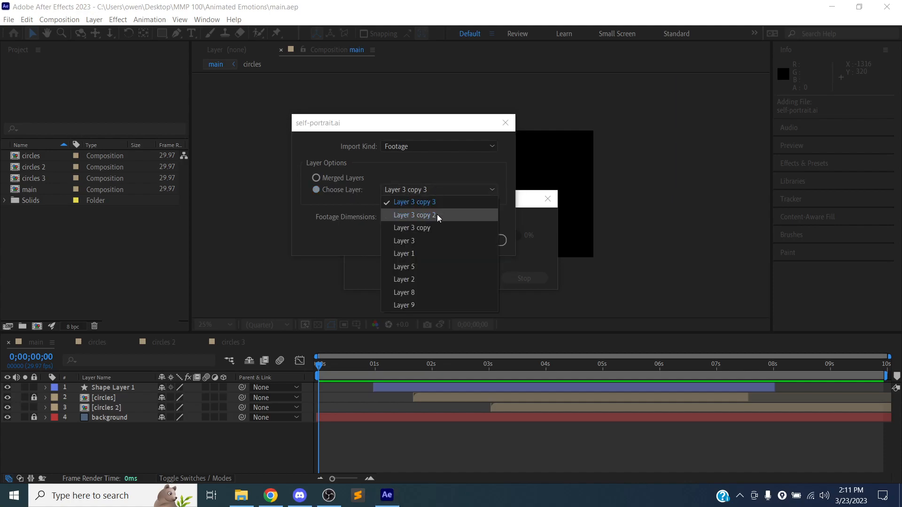
pyautogui.click(439, 199)
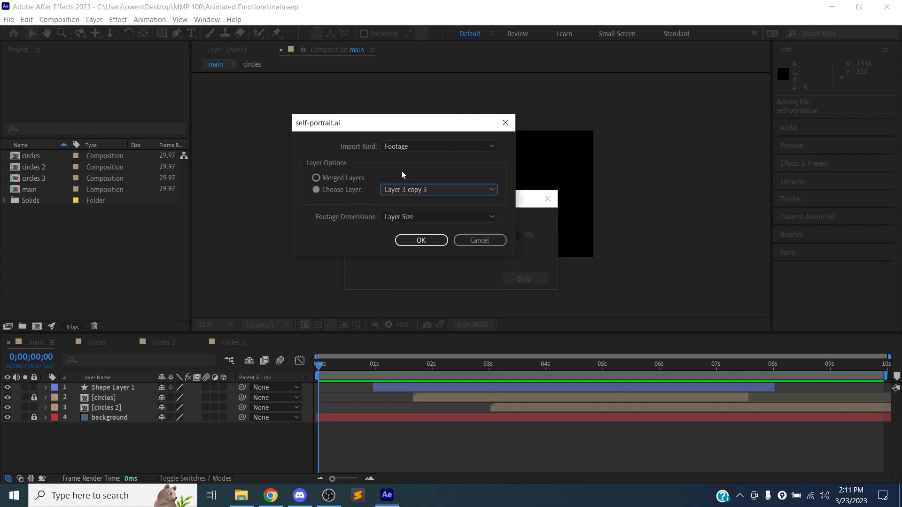
# Step: Set self-portrait.ai to Merged Layers and import it as Footage into the project
pyautogui.click(356, 181)
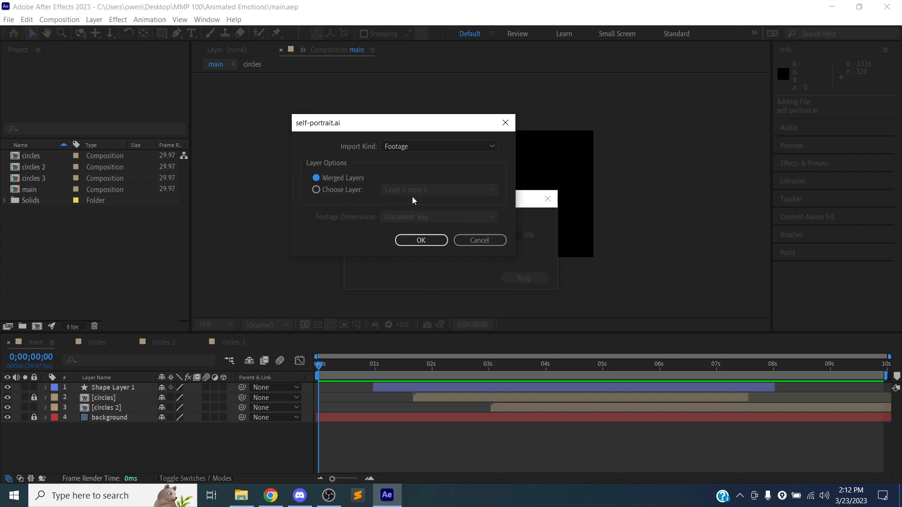
pyautogui.click(423, 241)
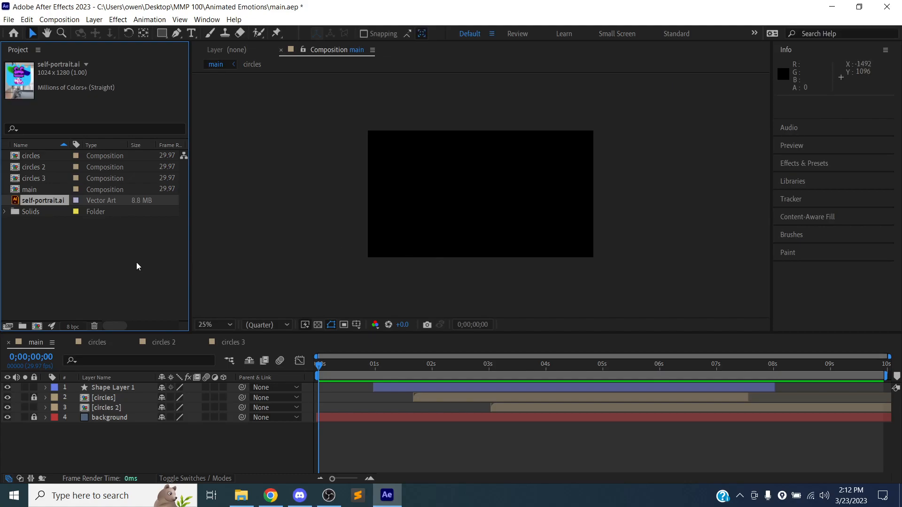
pyautogui.click(108, 250)
# Step: Add the self-portrait.ai footage to the main composition's timeline, between the circles 2 and background layers
pyautogui.click(51, 205)
pyautogui.moveTo(15, 203); pyautogui.dragTo(109, 412)
pyautogui.scroll(-1, 473, 196)
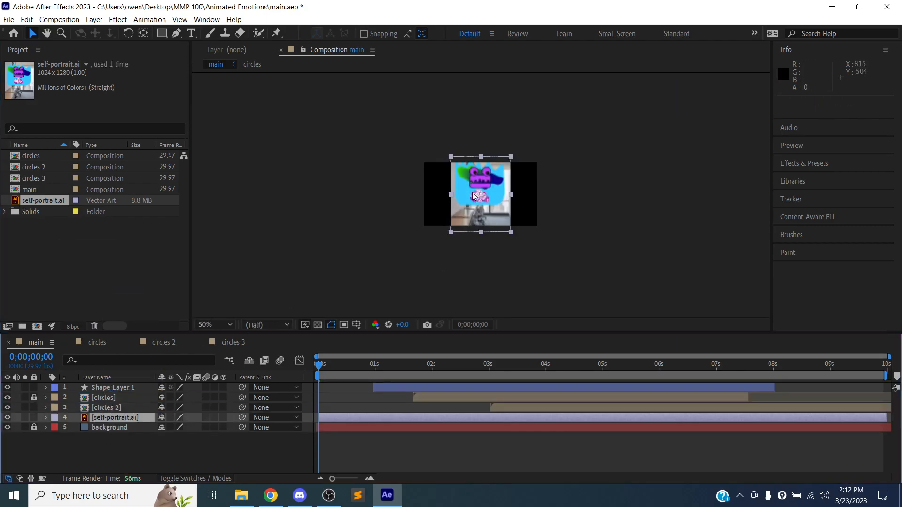
pyautogui.scroll(4, 473, 196)
pyautogui.scroll(-2, 472, 196)
pyautogui.scroll(-1, 472, 196)
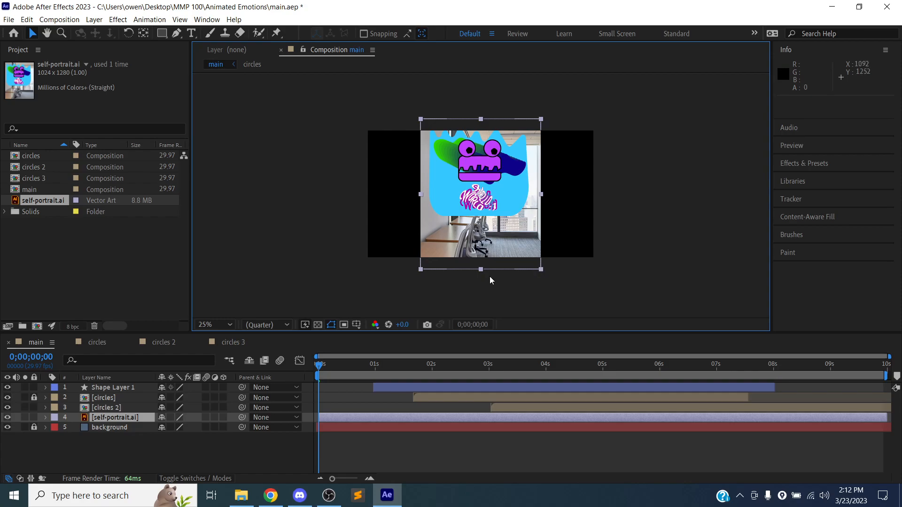
# Step: Move the self-portrait.ai layer within the composition frame to position about 796, 564, and deselect it
pyautogui.scroll(-1, 455, 242)
pyautogui.scroll(1, 455, 242)
pyautogui.moveTo(494, 193); pyautogui.dragTo(475, 197)
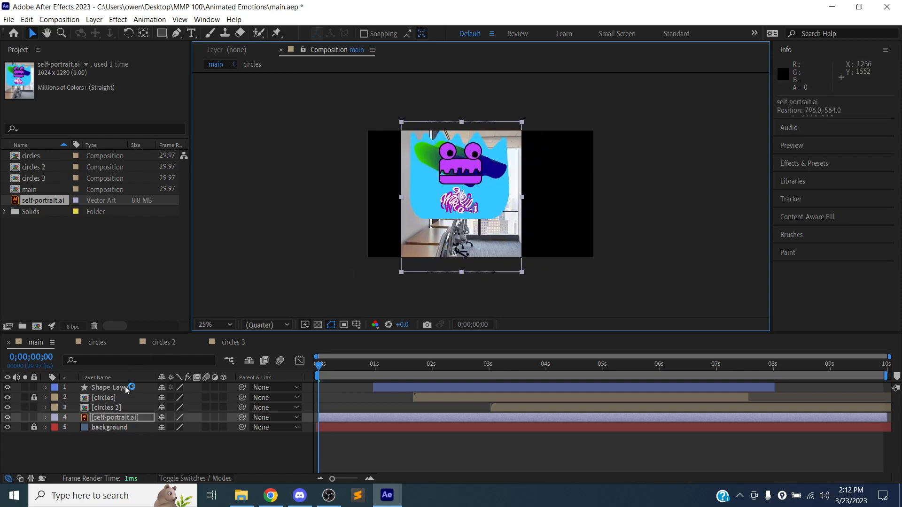
pyautogui.click(115, 455)
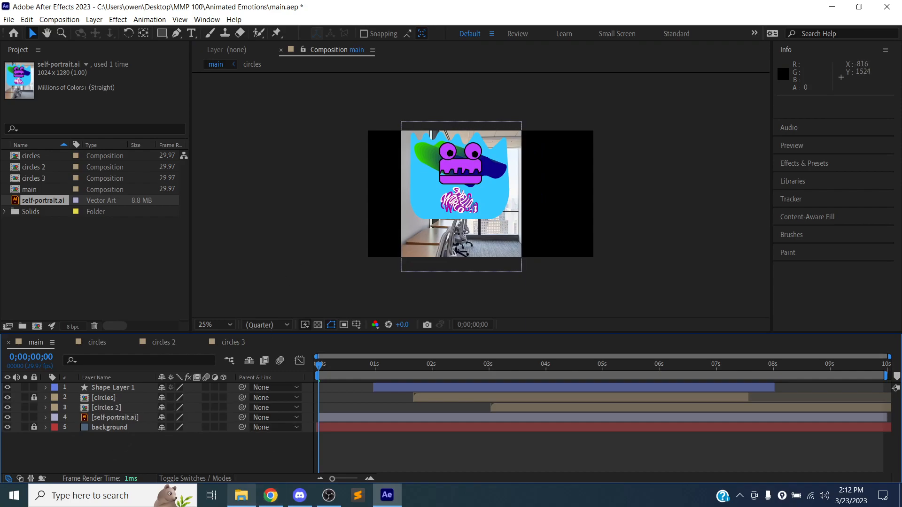
# Step: Open self-portrait.ai in Illustrator from the file explorer, ignoring the missing linked image
pyautogui.click(241, 496)
pyautogui.click(454, 146)
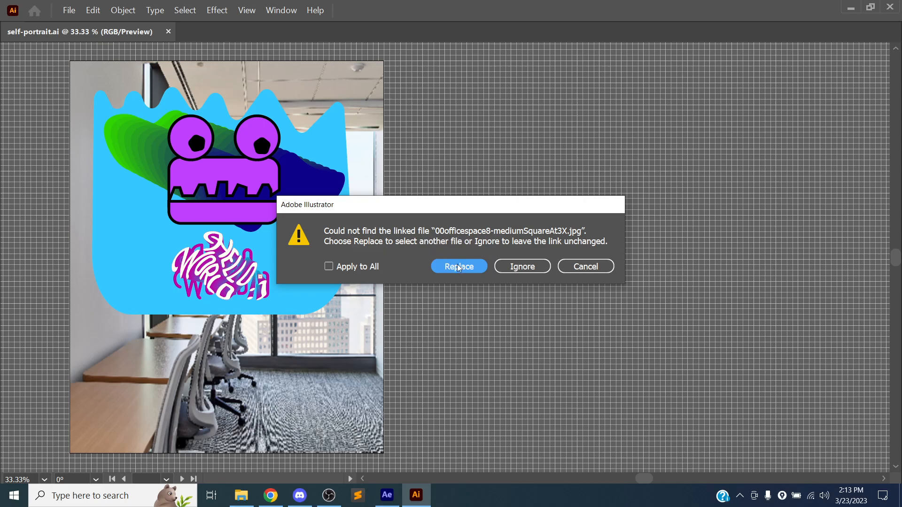
pyautogui.click(507, 266)
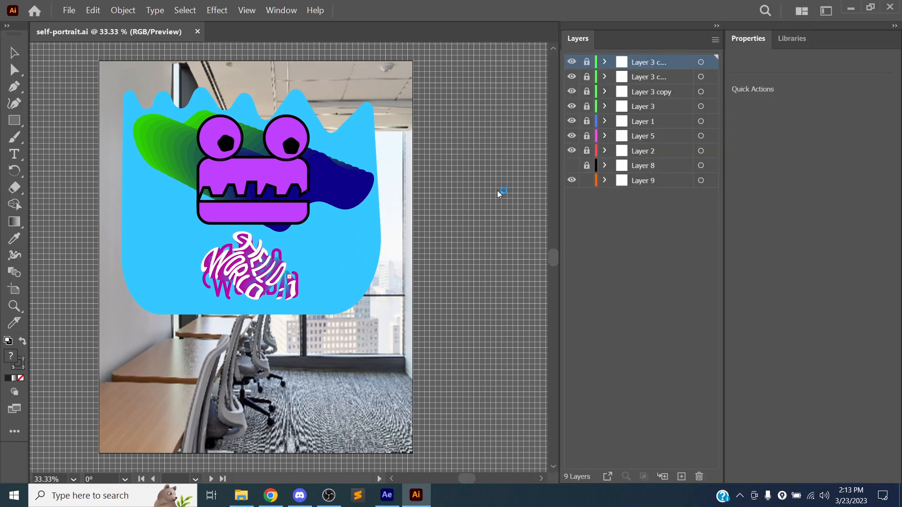
# Step: Delete the linked office photo behind the character on Layer 9
pyautogui.click(350, 233)
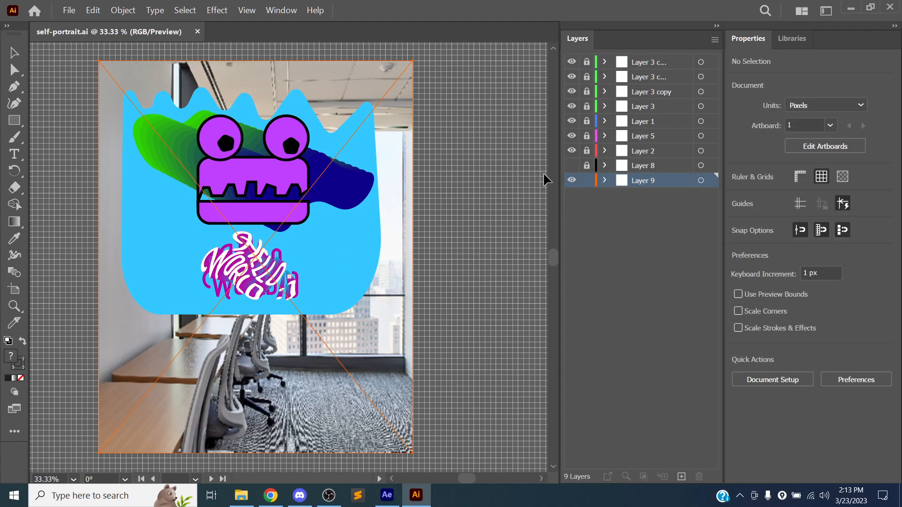
pyautogui.click(455, 200)
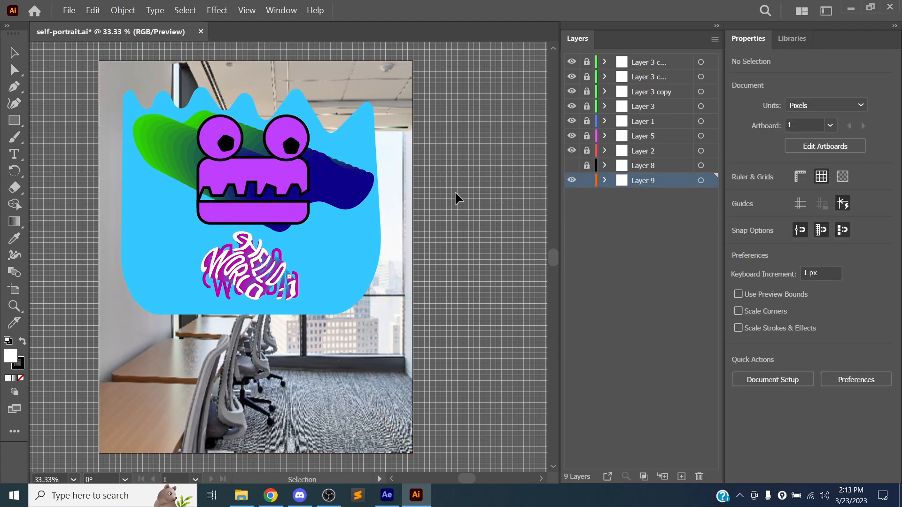
pyautogui.click(384, 147)
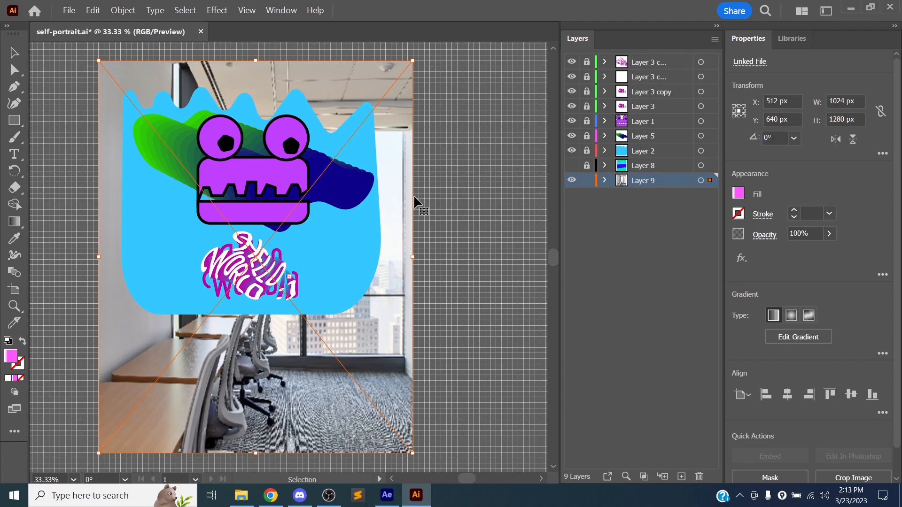
pyautogui.press('Delete')
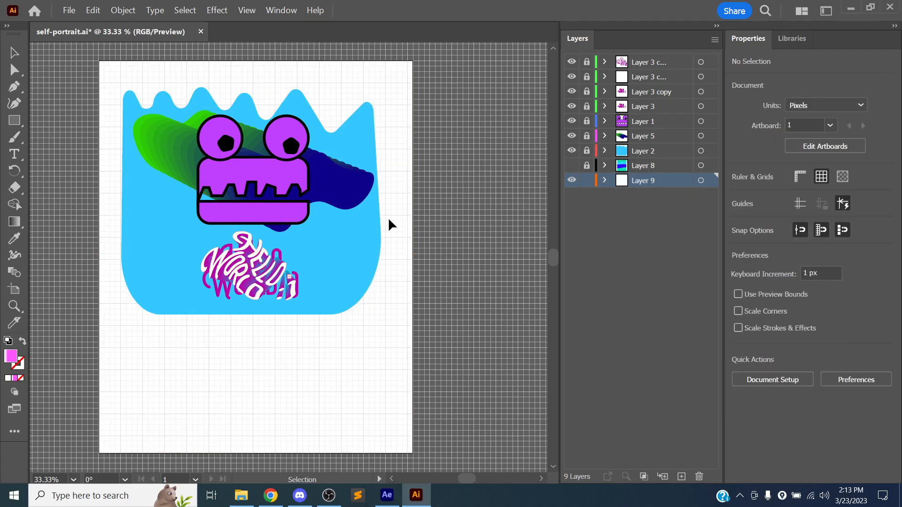
# Step: Shorten the artboard from its lower edge to about 864 px high, just below the blue shape
pyautogui.hotkey('shift', 'o')
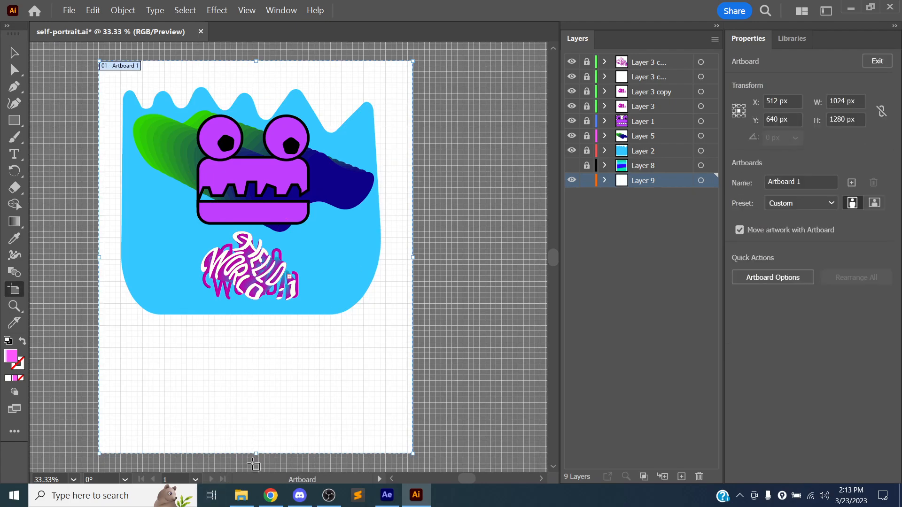
pyautogui.moveTo(257, 454); pyautogui.dragTo(289, 329)
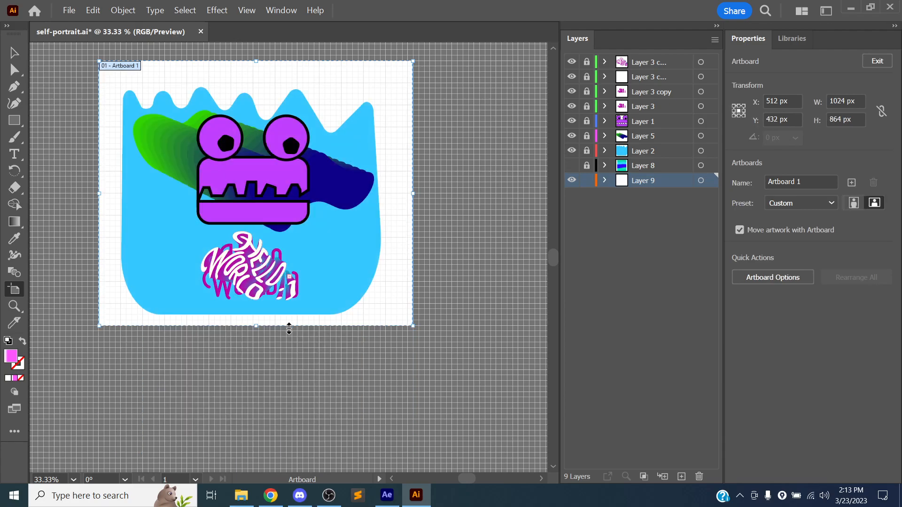
pyautogui.press('Escape')
pyautogui.moveTo(312, 354); pyautogui.dragTo(356, 401)
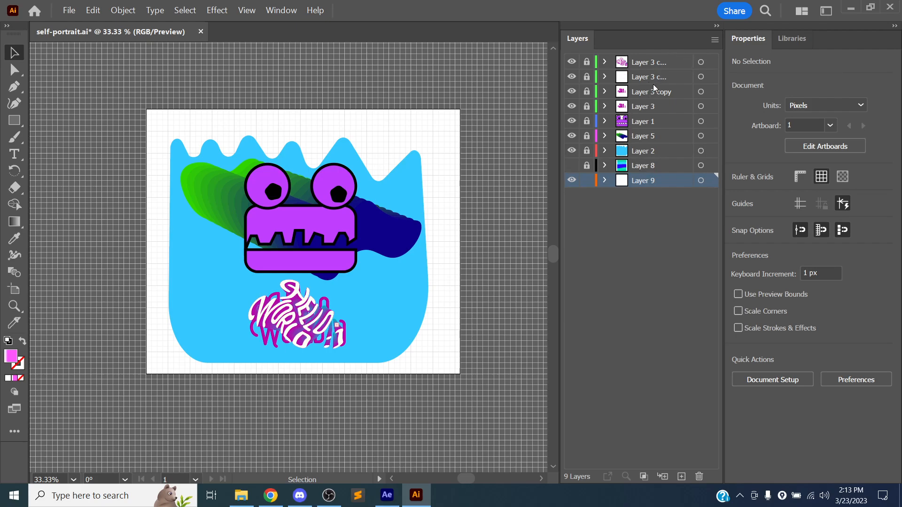
# Step: Unlock all the locked layers and rename the topmost layer, holding the warped Hello World lettering, to text
pyautogui.moveTo(582, 63); pyautogui.dragTo(594, 187)
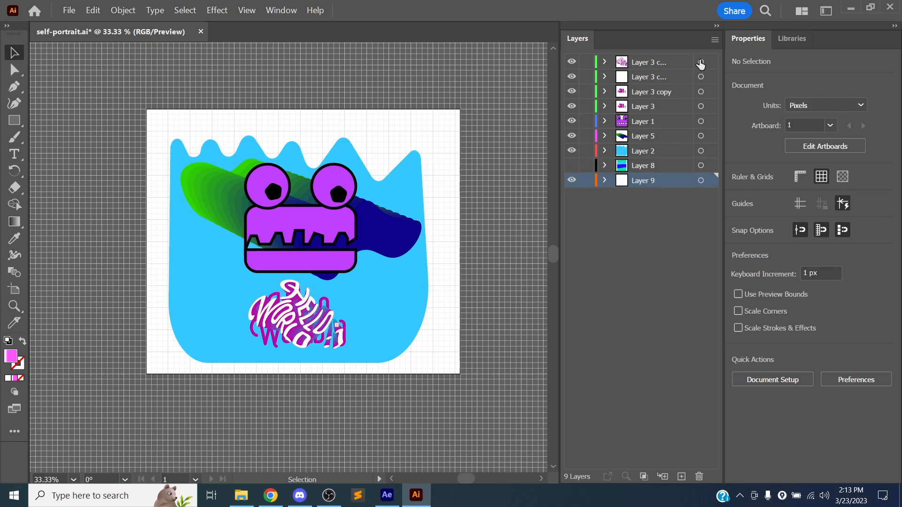
pyautogui.click(700, 62)
pyautogui.doubleClick(658, 62)
pyautogui.write('te')
pyautogui.press('Return')
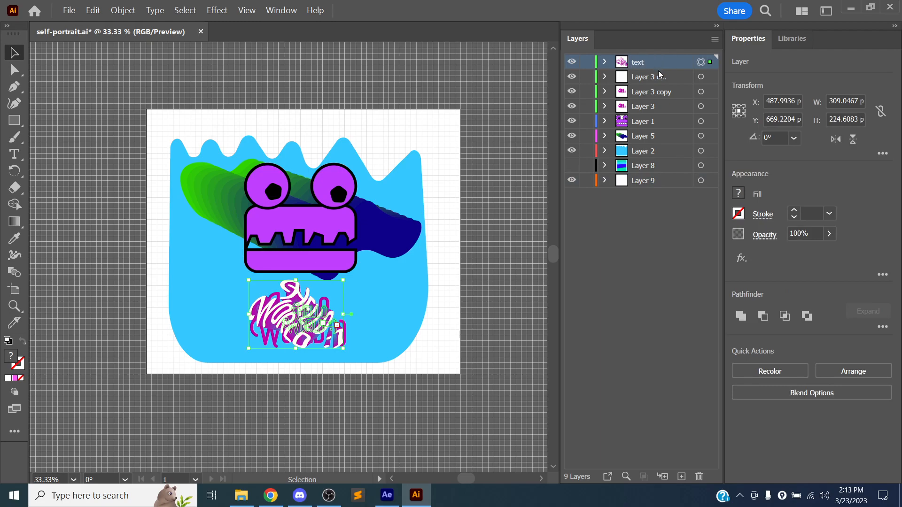
pyautogui.click(661, 77)
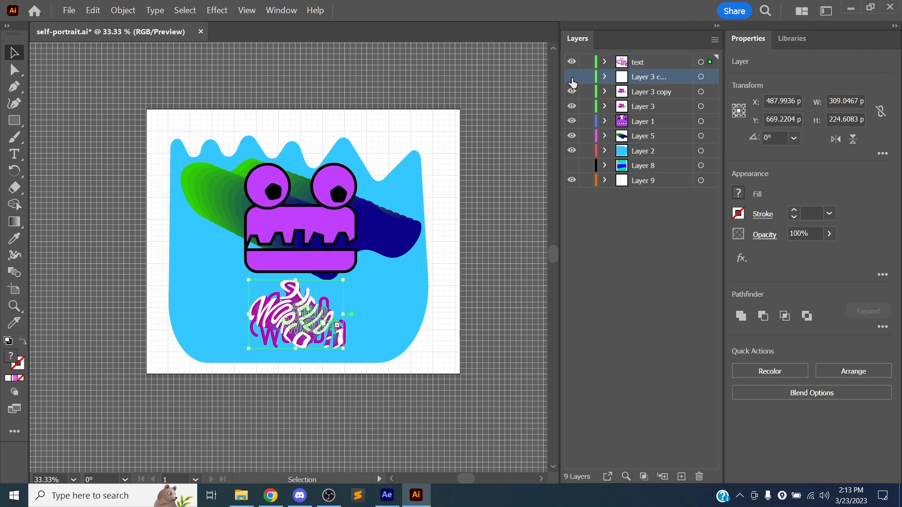
pyautogui.click(700, 477)
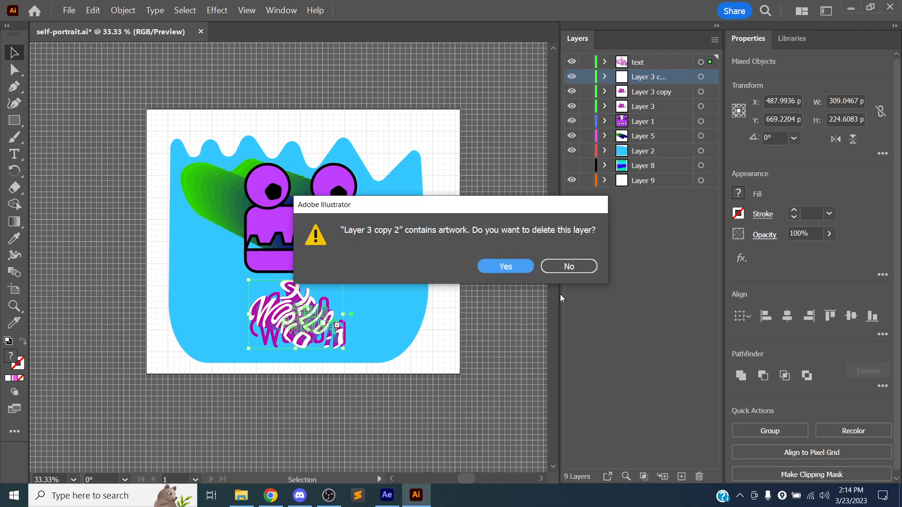
pyautogui.click(569, 265)
pyautogui.click(604, 77)
pyautogui.click(604, 77)
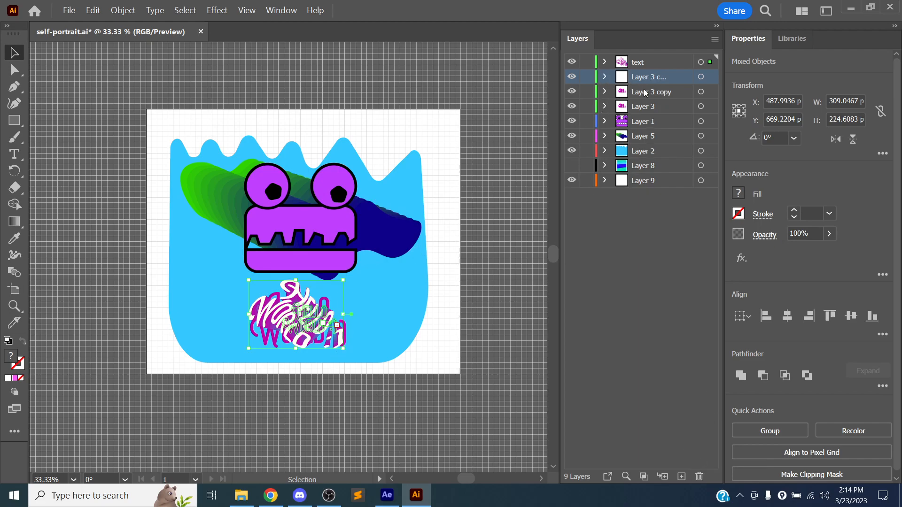
# Step: Select the contents of Layer 3 copy 2 and rename that layer to text2
pyautogui.click(700, 77)
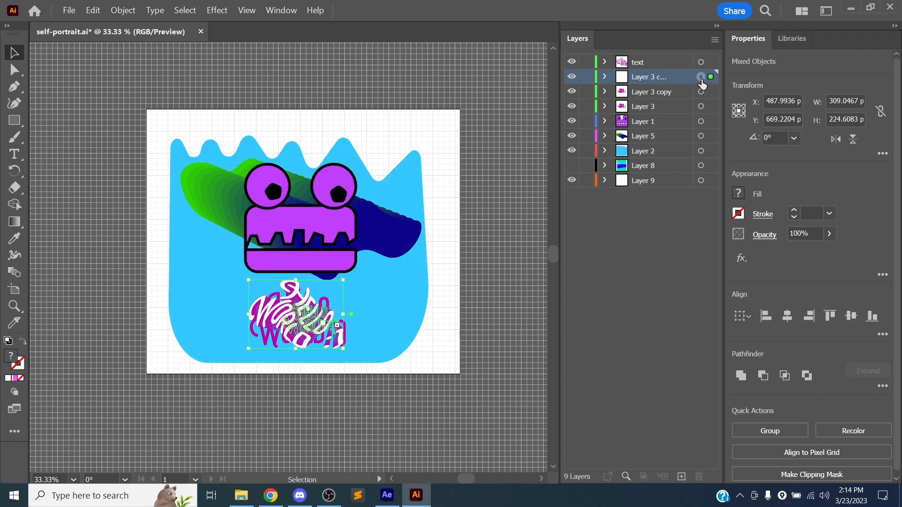
pyautogui.doubleClick(649, 77)
pyautogui.write('text2')
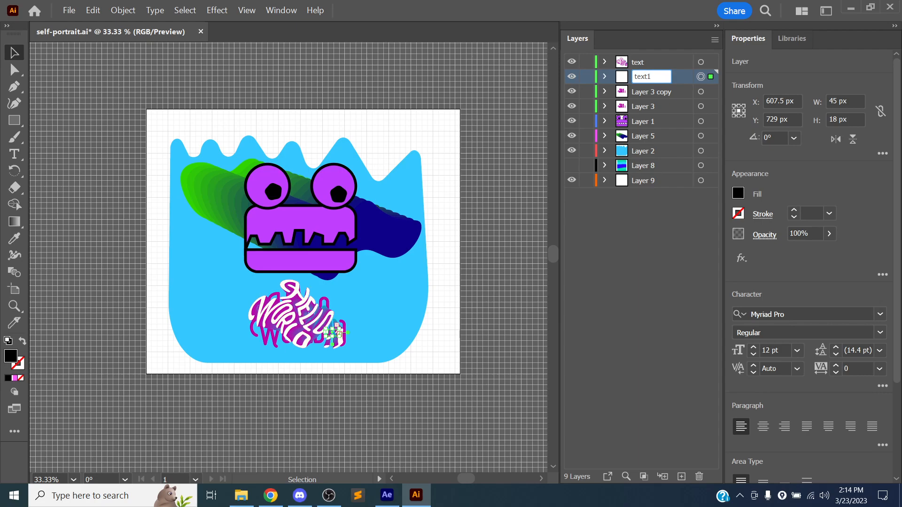
pyautogui.press('Return')
# Step: Delete Layer 3 copy and Layer 3 along with their artwork
pyautogui.click(657, 93)
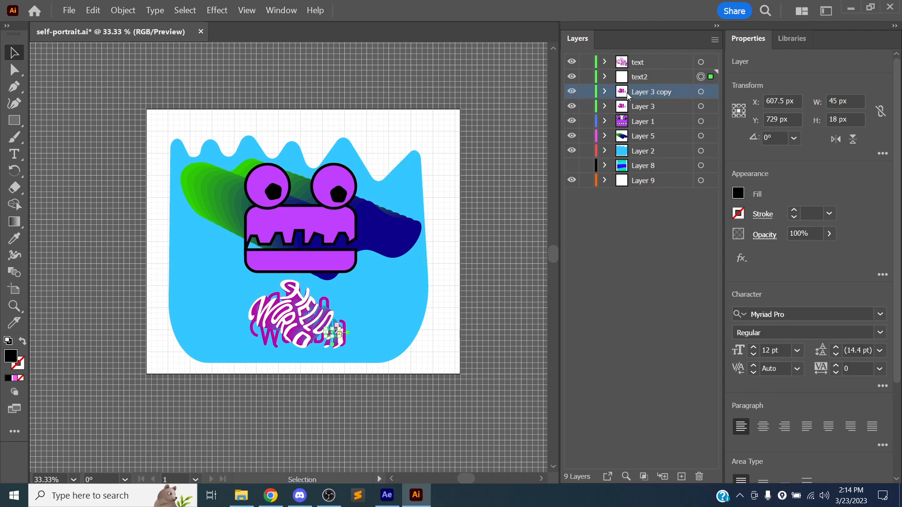
pyautogui.click(699, 476)
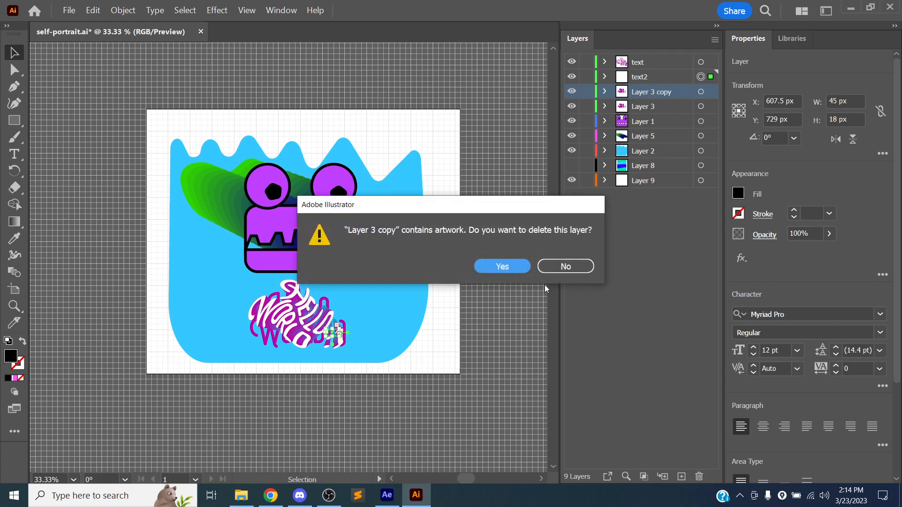
pyautogui.click(502, 266)
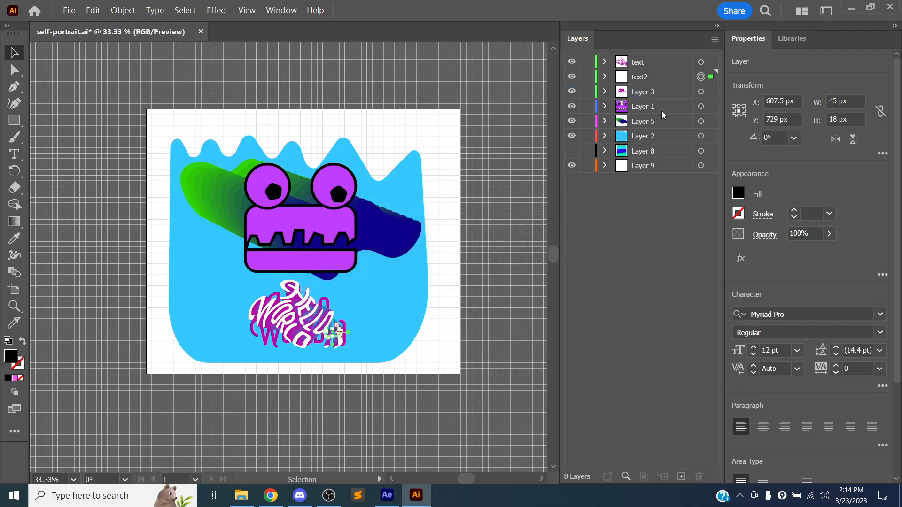
pyautogui.click(699, 477)
pyautogui.click(512, 270)
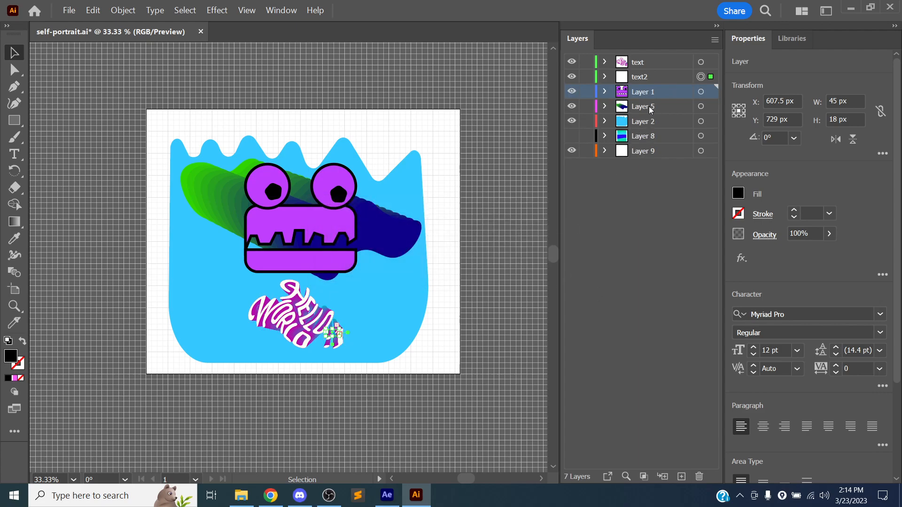
# Step: Rename Layer 1, which holds the eyes and mouth, to face
pyautogui.doubleClick(644, 94)
pyautogui.write('face')
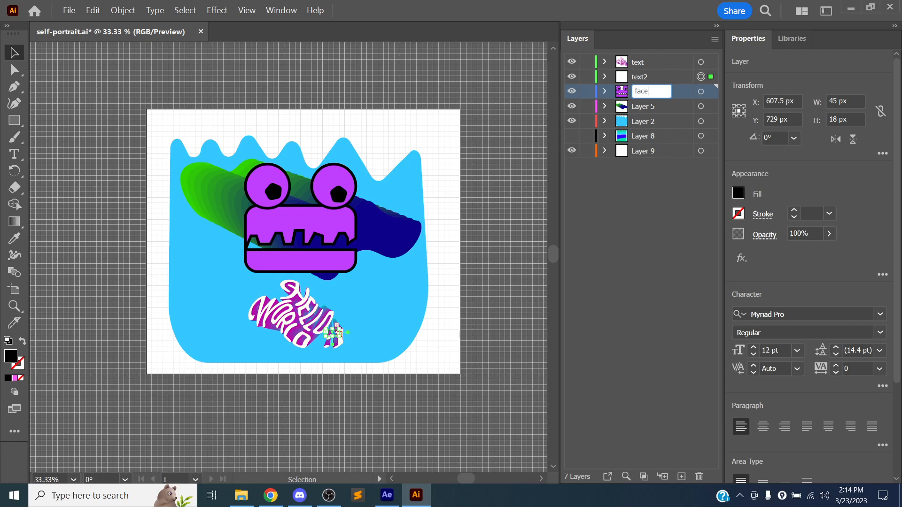
pyautogui.press('Return')
# Step: Delete Layer 9 along with its contents
pyautogui.doubleClick(648, 108)
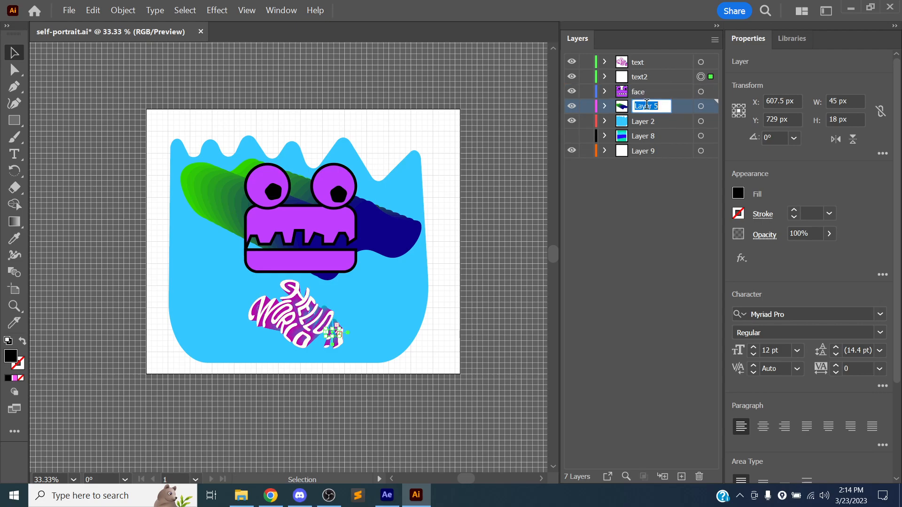
pyautogui.click(637, 164)
pyautogui.click(644, 151)
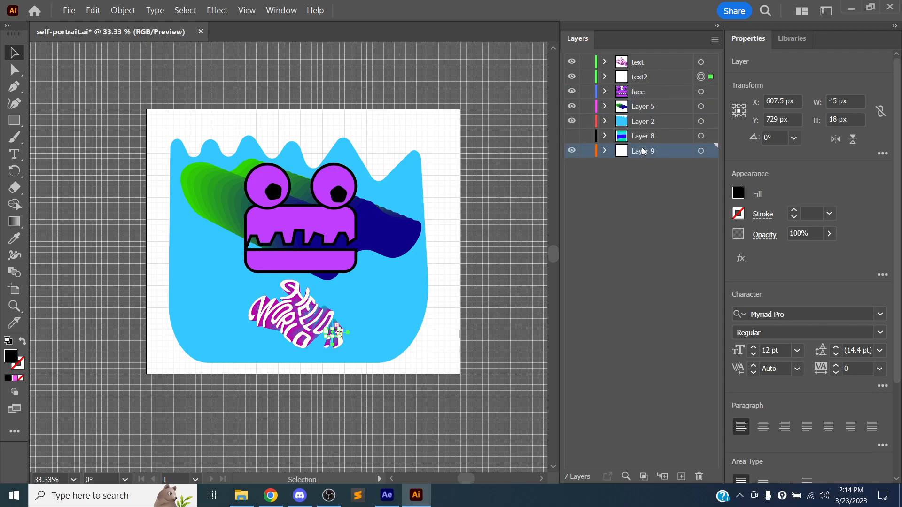
pyautogui.click(699, 477)
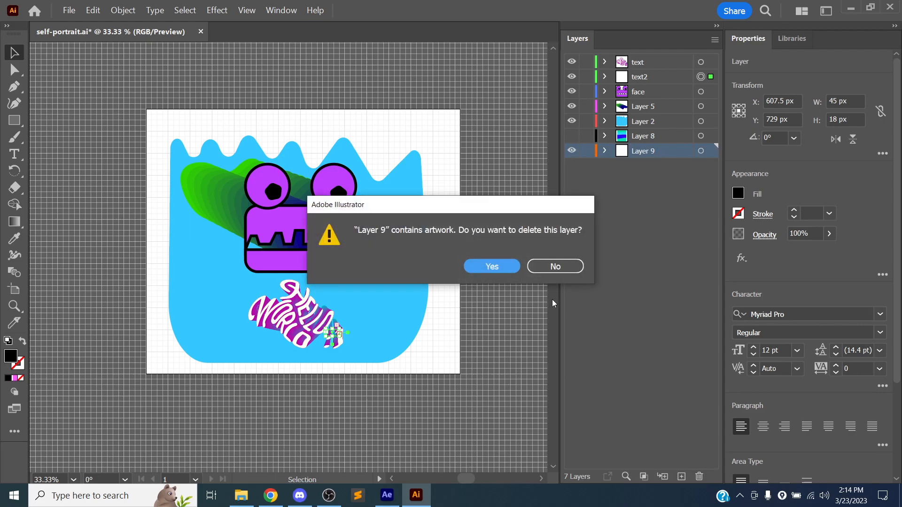
pyautogui.click(509, 272)
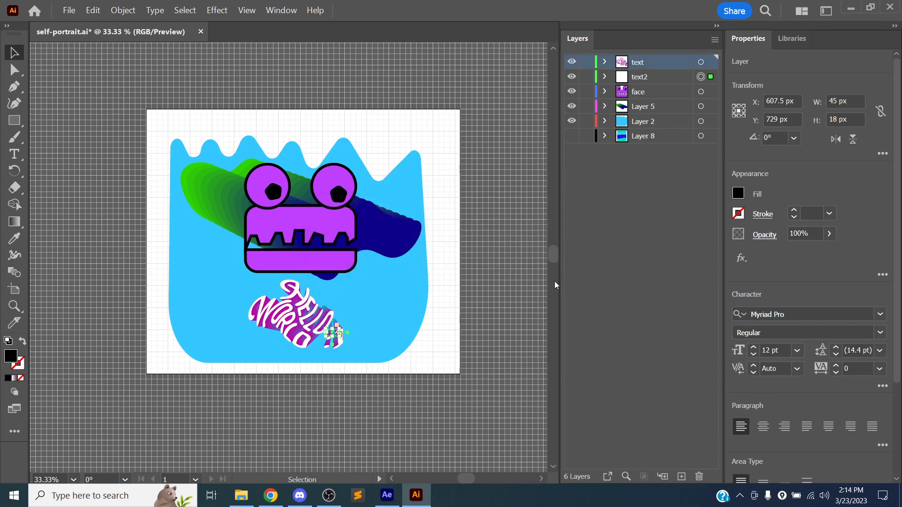
# Step: Nest Layer 2 and Layer 8 inside Layer 5 and rename Layer 5 to background
pyautogui.click(643, 137)
pyautogui.moveTo(643, 136)
pyautogui.mouseDown()
pyautogui.moveTo(646, 114)
pyautogui.moveTo(649, 130)
pyautogui.mouseUp()
pyautogui.moveTo(633, 196); pyautogui.dragTo(656, 108)
pyautogui.doubleClick(656, 108)
pyautogui.write('bac')
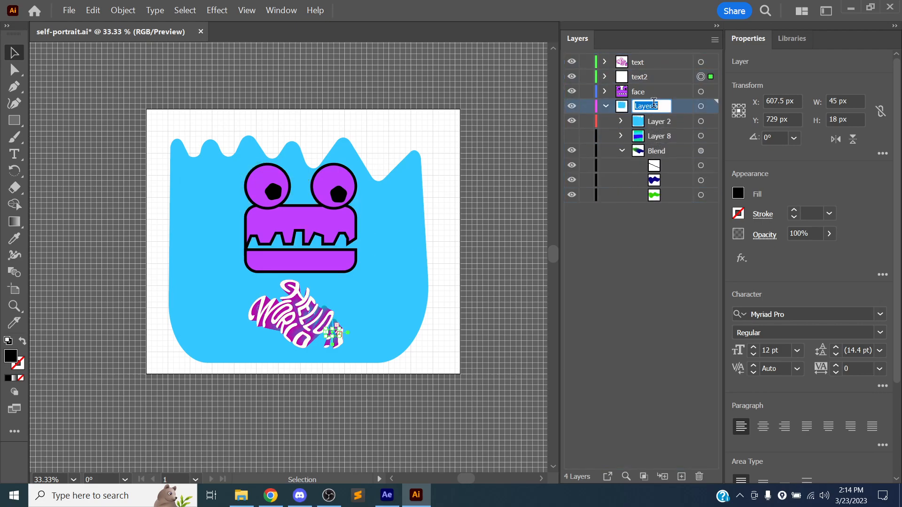
pyautogui.write('kground')
pyautogui.press('Return')
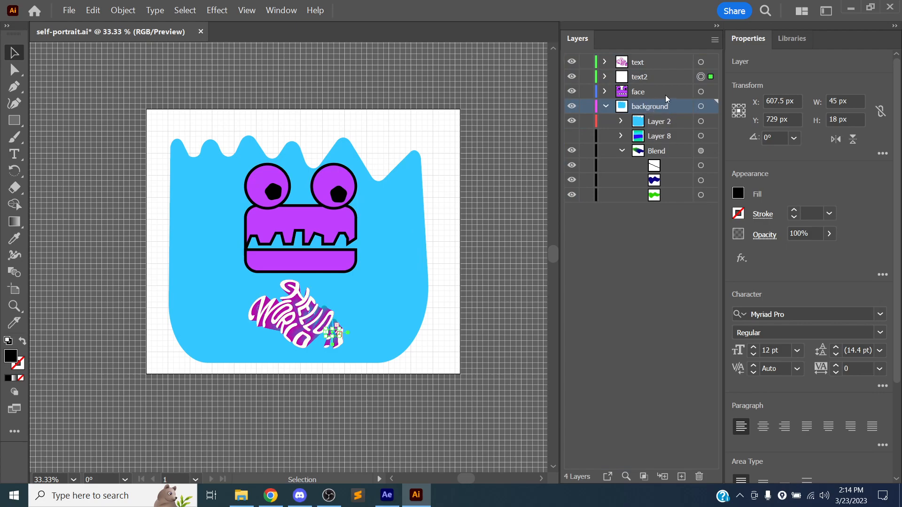
# Step: Move the Blend object above Layer 2 inside the background layer and save self-portrait.ai
pyautogui.click(622, 151)
pyautogui.moveTo(665, 151); pyautogui.dragTo(663, 118)
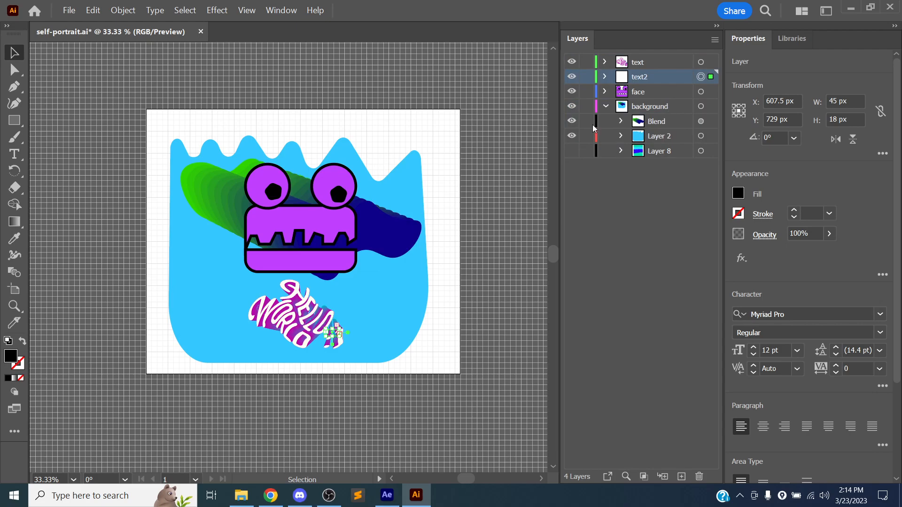
pyautogui.hotkey('ctrl', '=')
pyautogui.hotkey('ctrl', 's')
pyautogui.moveTo(326, 196); pyautogui.dragTo(382, 312)
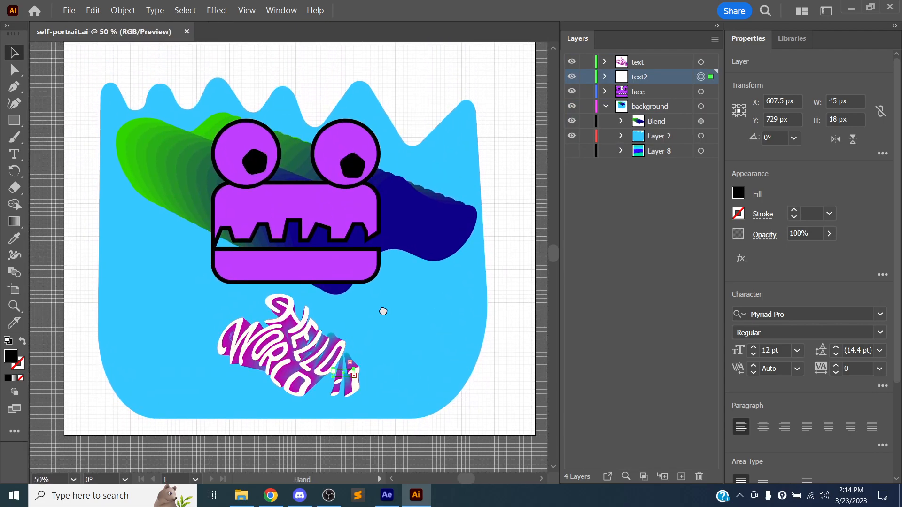
# Step: Try to recolour the group inside the face layer with a pink fill
pyautogui.click(605, 107)
pyautogui.click(606, 92)
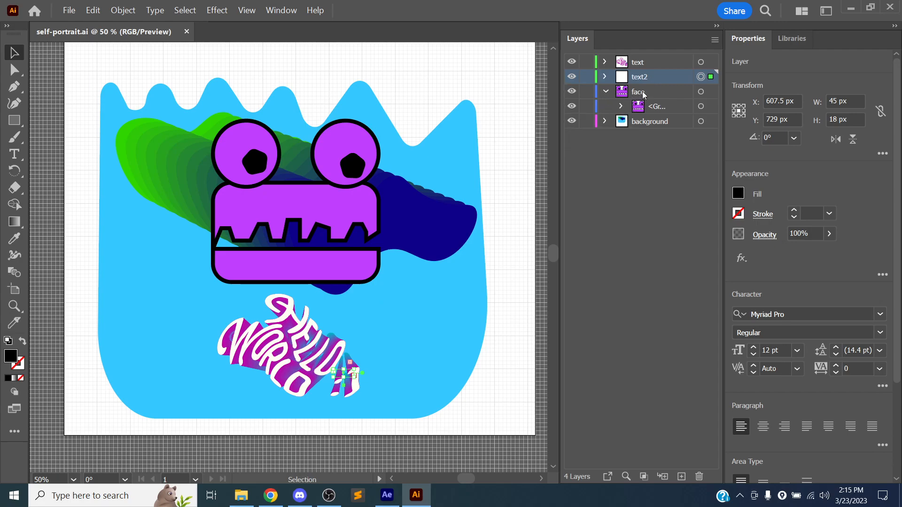
pyautogui.click(644, 93)
pyautogui.click(647, 109)
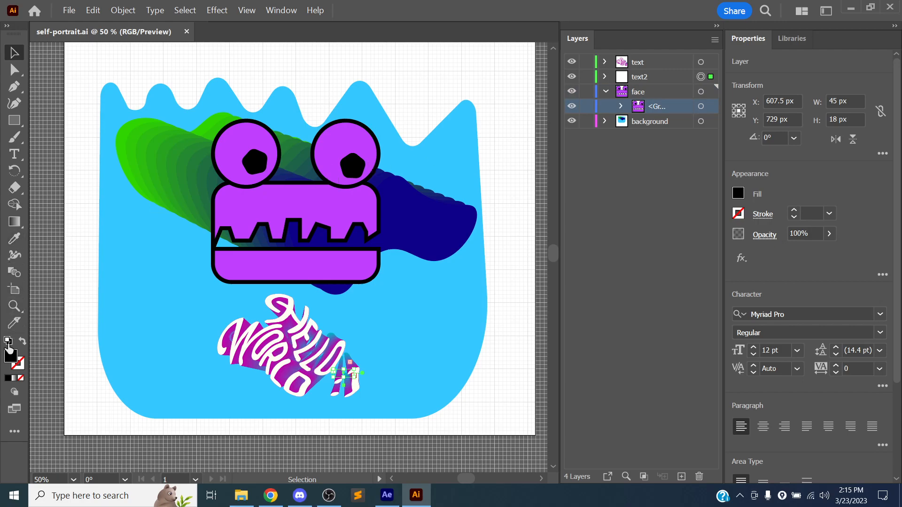
pyautogui.doubleClick(10, 356)
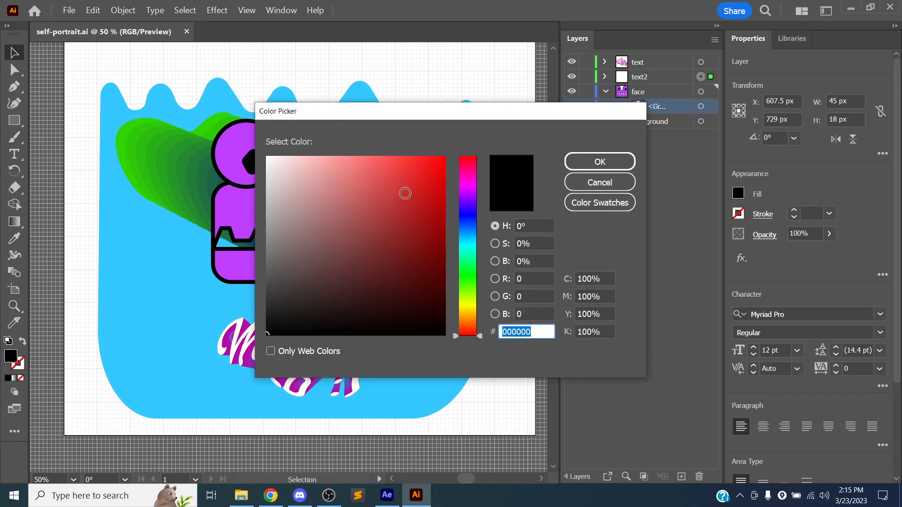
pyautogui.moveTo(467, 201)
pyautogui.mouseDown()
pyautogui.moveTo(469, 277)
pyautogui.moveTo(469, 180)
pyautogui.mouseUp()
pyautogui.moveTo(415, 183); pyautogui.dragTo(382, 166)
pyautogui.press('Return')
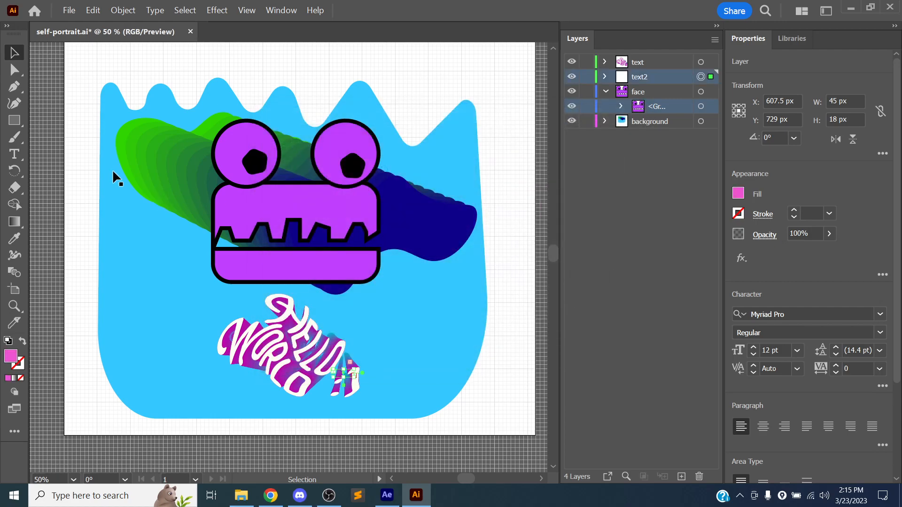
pyautogui.click(20, 221)
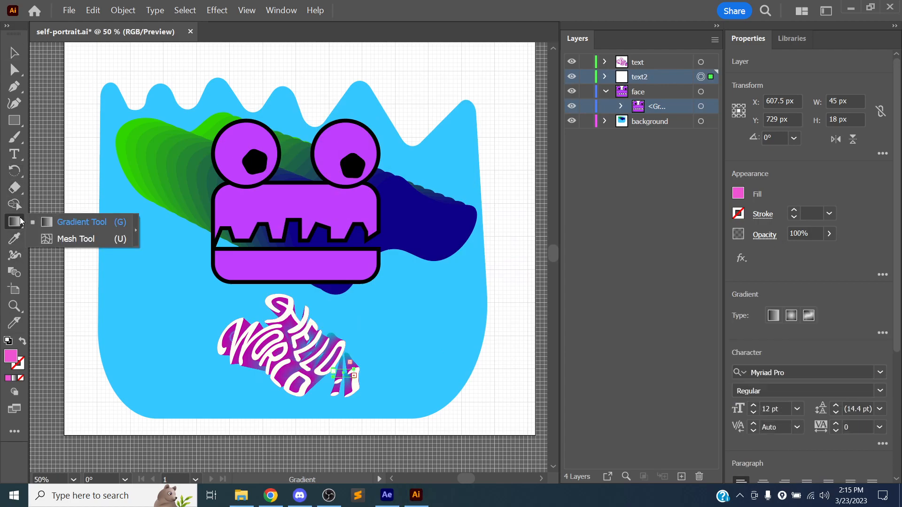
pyautogui.click(14, 224)
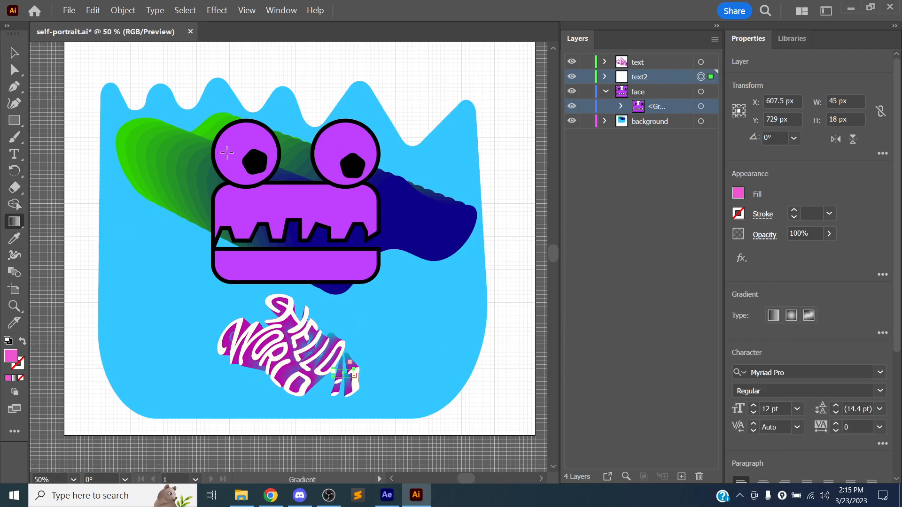
# Step: Isolate the face group and fill both eyes, the upper jaw and the lower jaw with yellow
pyautogui.press('v')
pyautogui.click(237, 155)
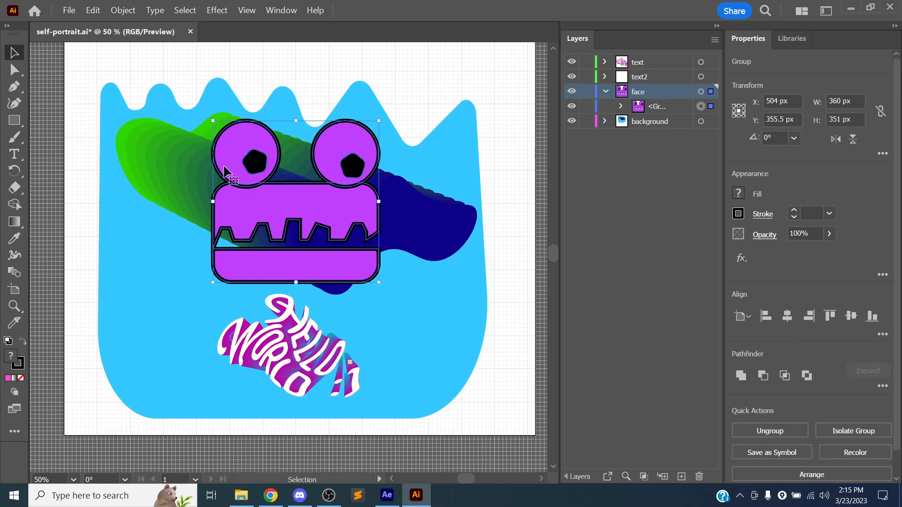
pyautogui.doubleClick(238, 160)
pyautogui.keyDown('shift'); pyautogui.click(347, 159); pyautogui.keyUp('shift')
pyautogui.keyDown('shift'); pyautogui.click(308, 205); pyautogui.keyUp('shift')
pyautogui.keyDown('shift'); pyautogui.click(292, 254); pyautogui.keyUp('shift')
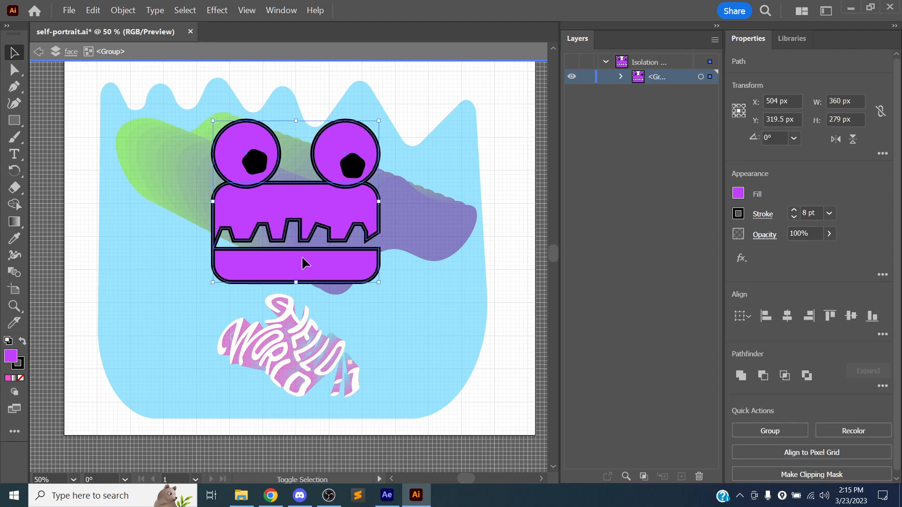
pyautogui.click(739, 193)
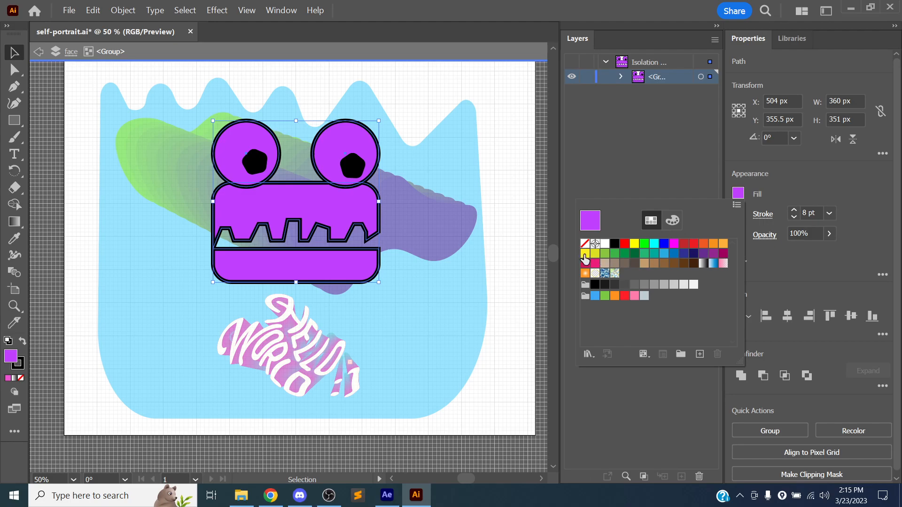
pyautogui.click(585, 253)
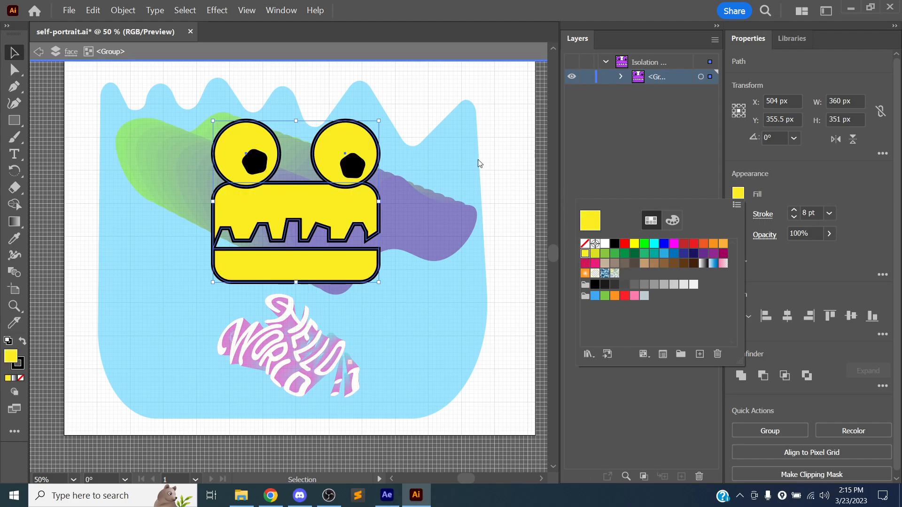
# Step: Leave the group's isolation mode, save self-portrait.ai and switch to After Effects
pyautogui.click(39, 52)
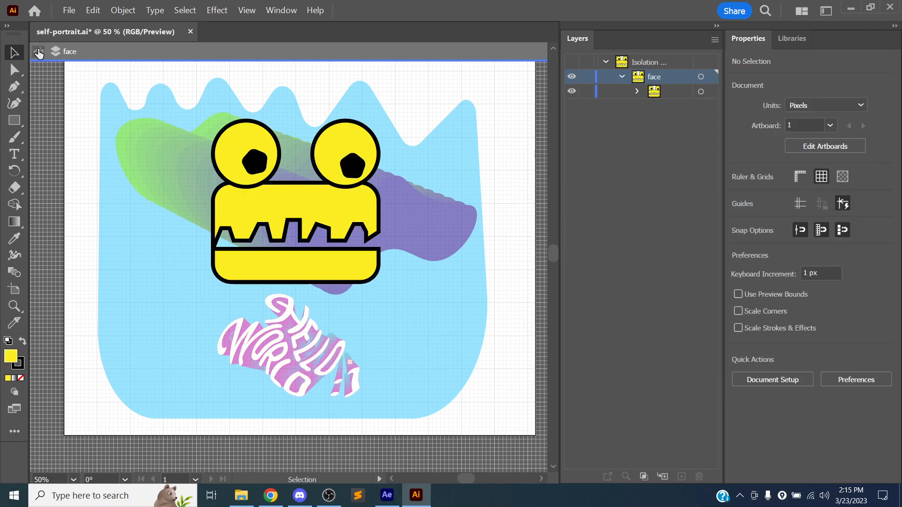
pyautogui.click(39, 52)
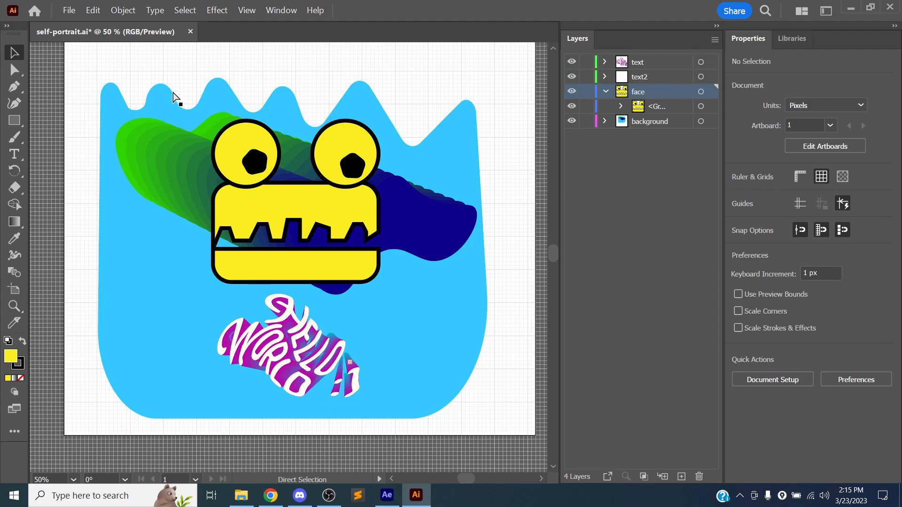
pyautogui.hotkey('ctrl', 's')
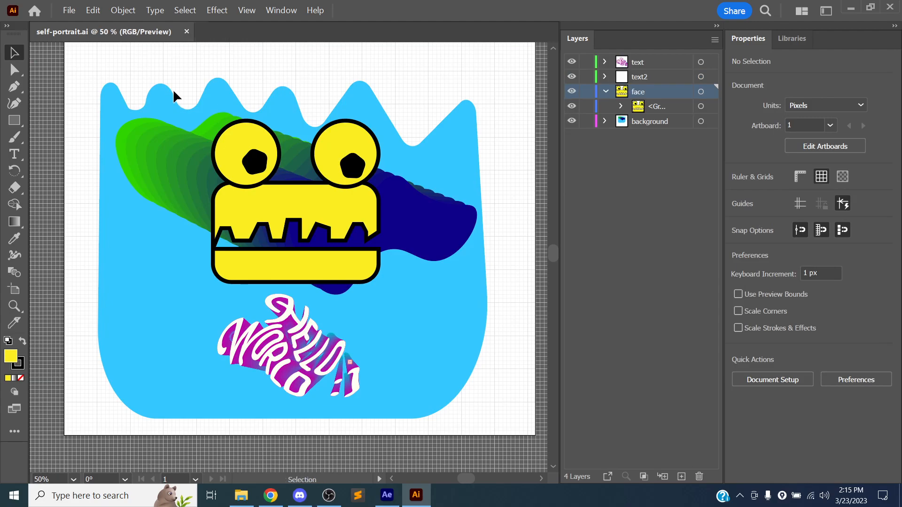
pyautogui.hotkey('alt', 'Tab')
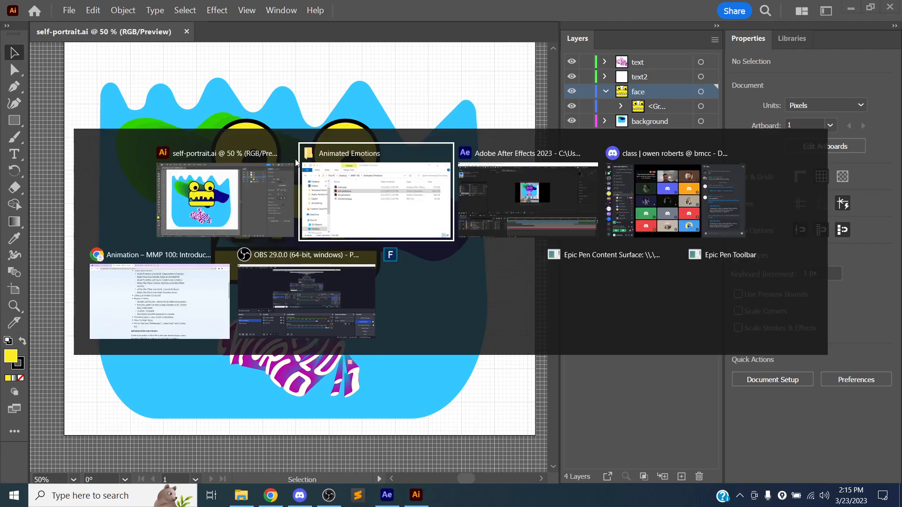
pyautogui.click(464, 211)
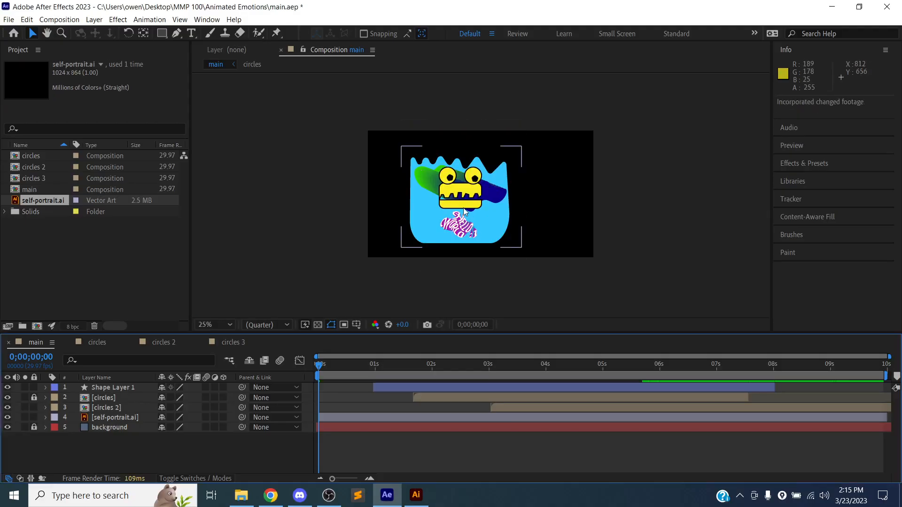
# Step: Move the self-portrait.ai layer toward the right half of the main composition, at about 1272, 544
pyautogui.moveTo(465, 211); pyautogui.dragTo(526, 219)
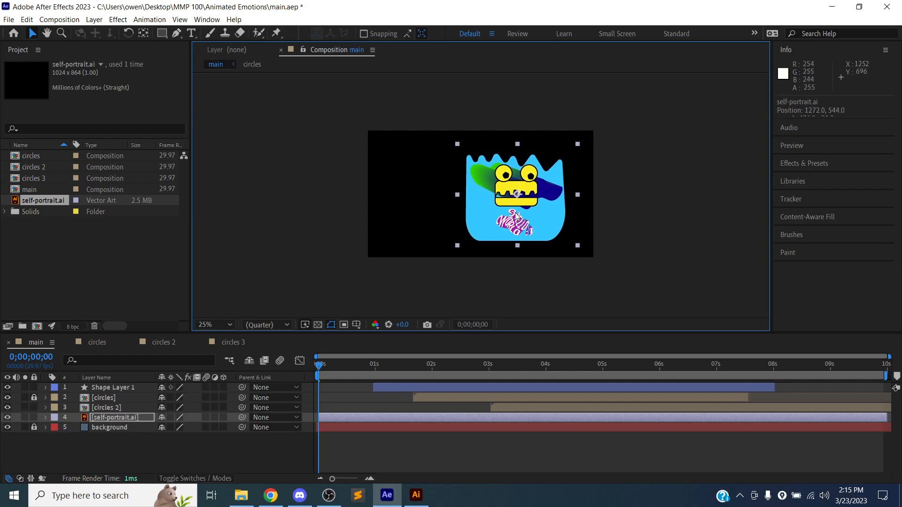
pyautogui.scroll(-3, 545, 227)
pyautogui.scroll(6, 561, 220)
pyautogui.scroll(-2, 583, 207)
pyautogui.moveTo(596, 187); pyautogui.dragTo(511, 188)
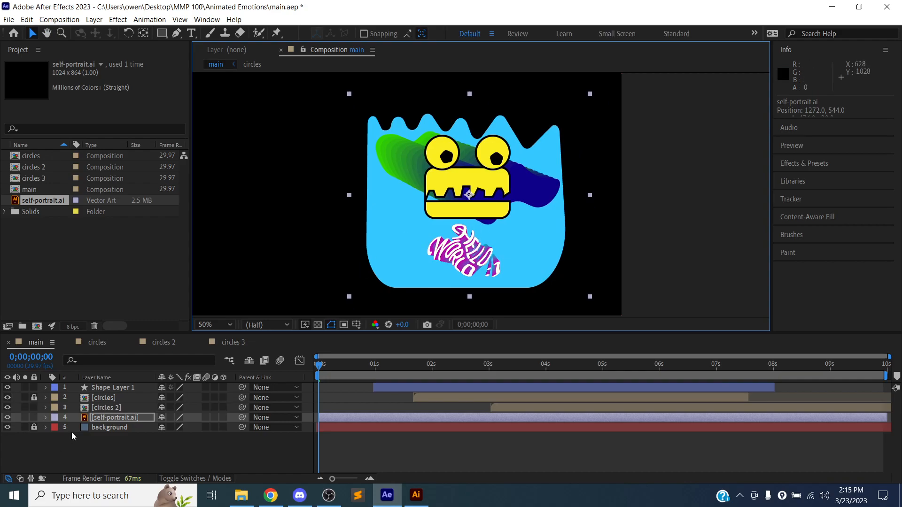
# Step: Move the self-portrait.ai layer completely outside the left edge of the composition frame, at about -576, 500
pyautogui.click(113, 418)
pyautogui.scroll(2, 397, 243)
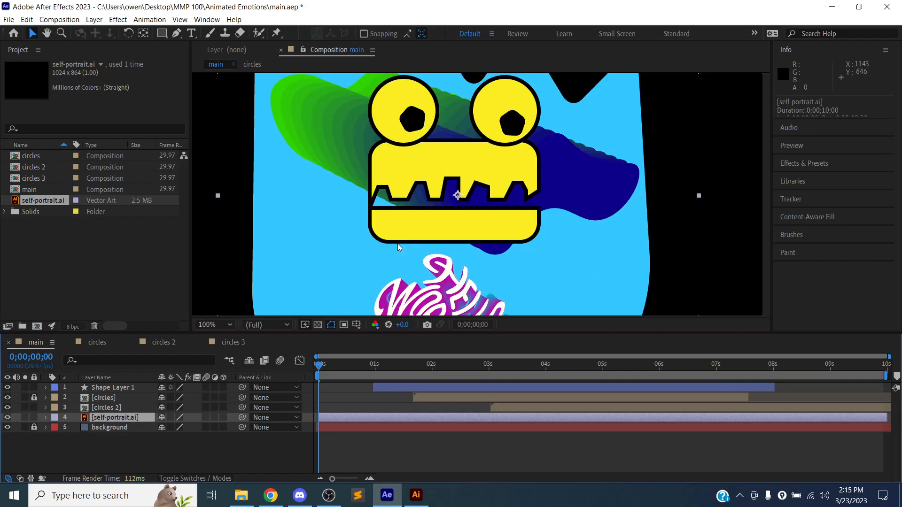
pyautogui.scroll(-3, 398, 243)
pyautogui.moveTo(452, 211); pyautogui.dragTo(231, 207)
pyautogui.moveTo(289, 270); pyautogui.dragTo(344, 262)
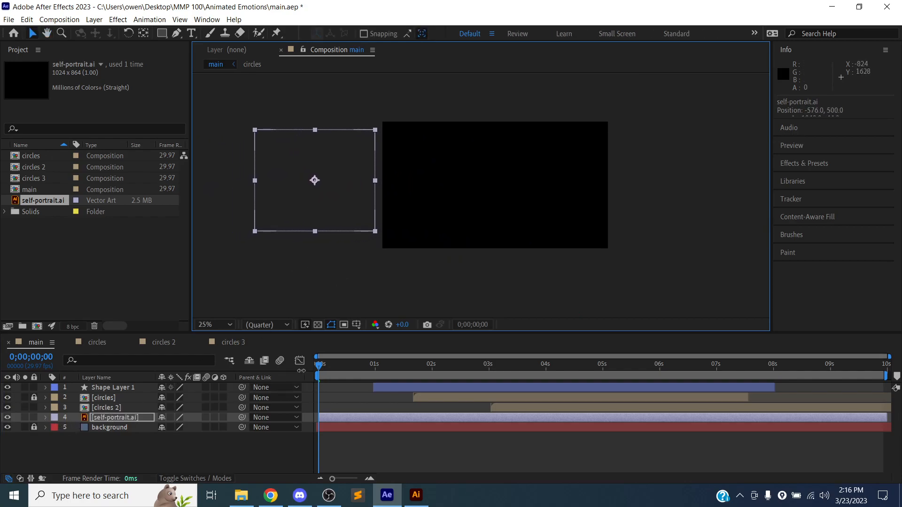
# Step: Set a Position keyframe for the self-portrait.ai layer at 4 seconds
pyautogui.moveTo(323, 370); pyautogui.dragTo(546, 365)
pyautogui.click(75, 426)
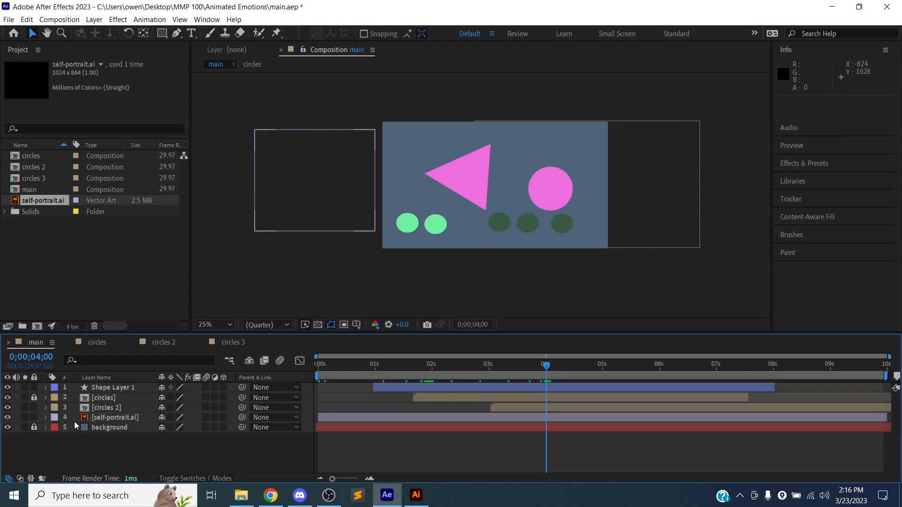
pyautogui.click(116, 419)
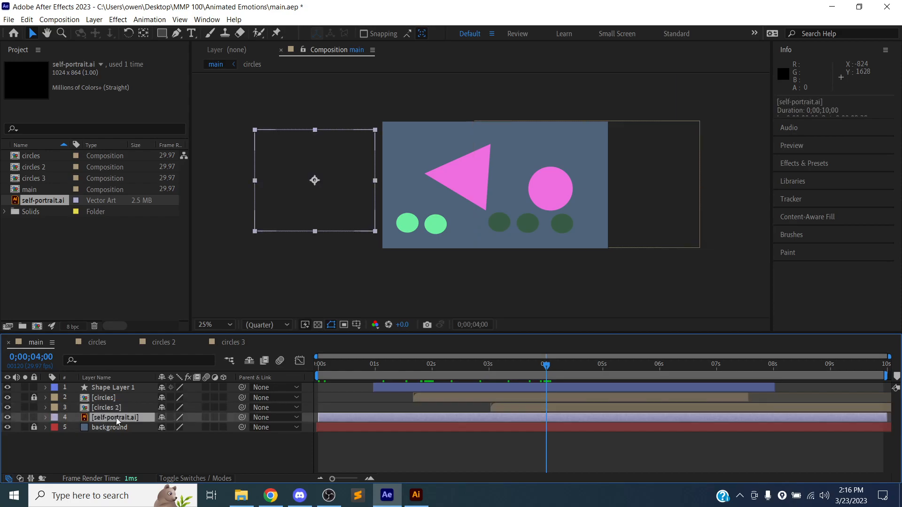
pyautogui.press('p')
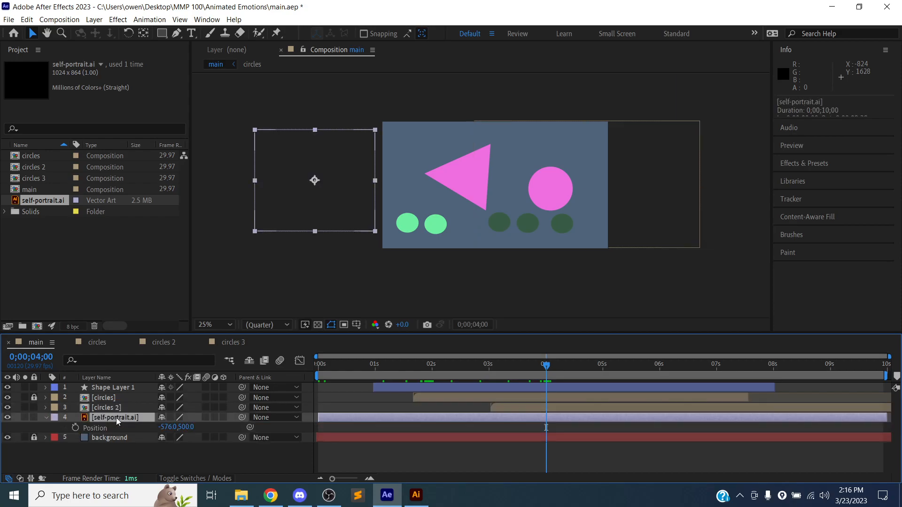
pyautogui.click(75, 428)
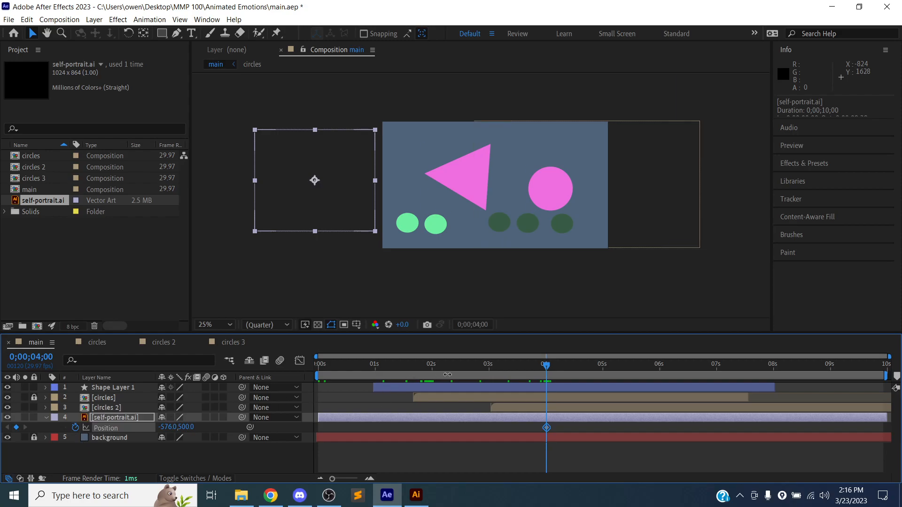
# Step: At 6 seconds, move the self-portrait.ai layer into the frame to about 1112, 524, creating a second Position keyframe
pyautogui.moveTo(546, 366); pyautogui.dragTo(660, 369)
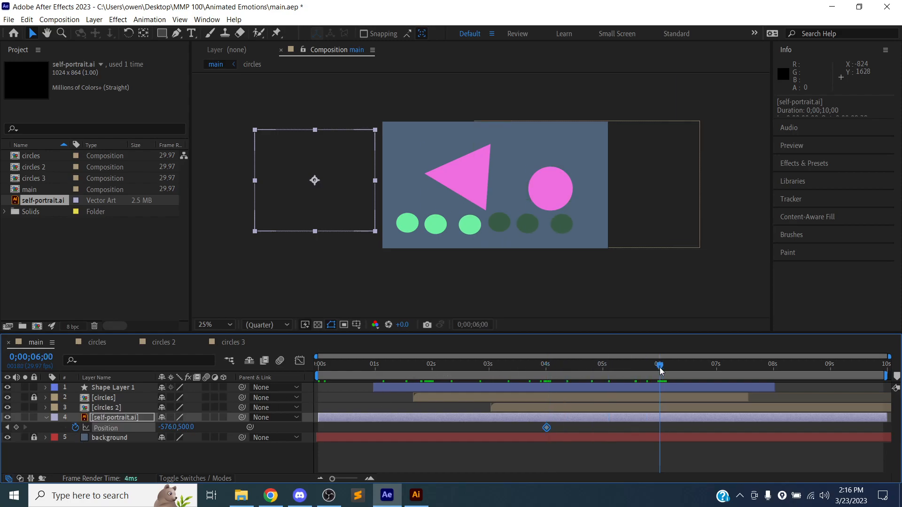
pyautogui.click(371, 205)
pyautogui.moveTo(369, 204); pyautogui.dragTo(537, 208)
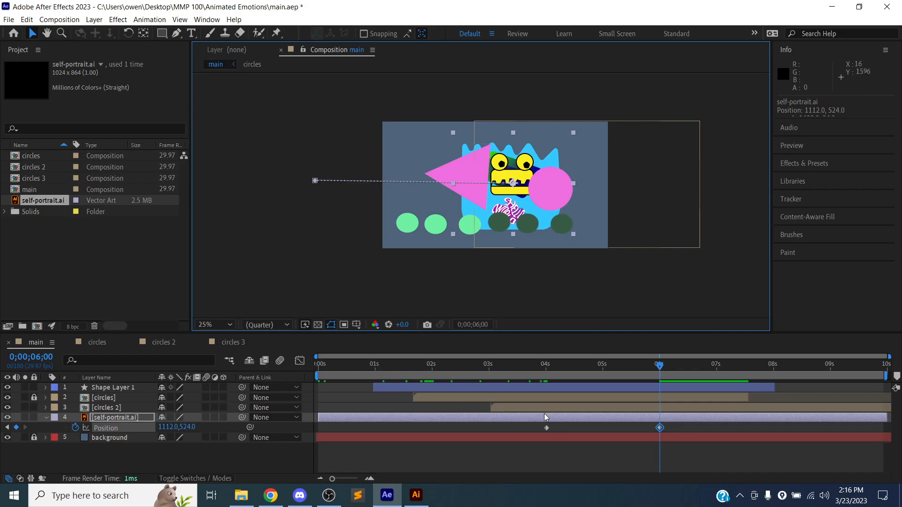
# Step: Preview the self-portrait's slide-in animation from 4 seconds and save the main.aep project
pyautogui.moveTo(602, 368); pyautogui.dragTo(547, 367)
pyautogui.press('space')
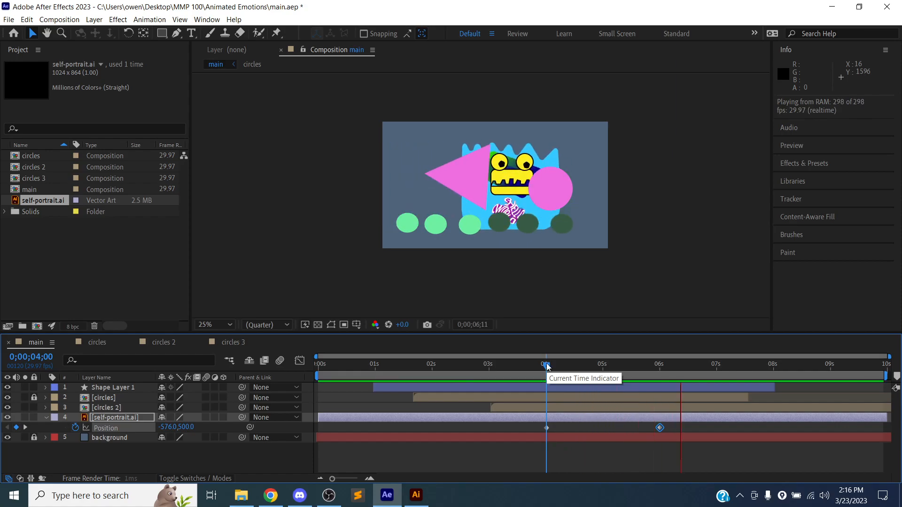
pyautogui.press('space')
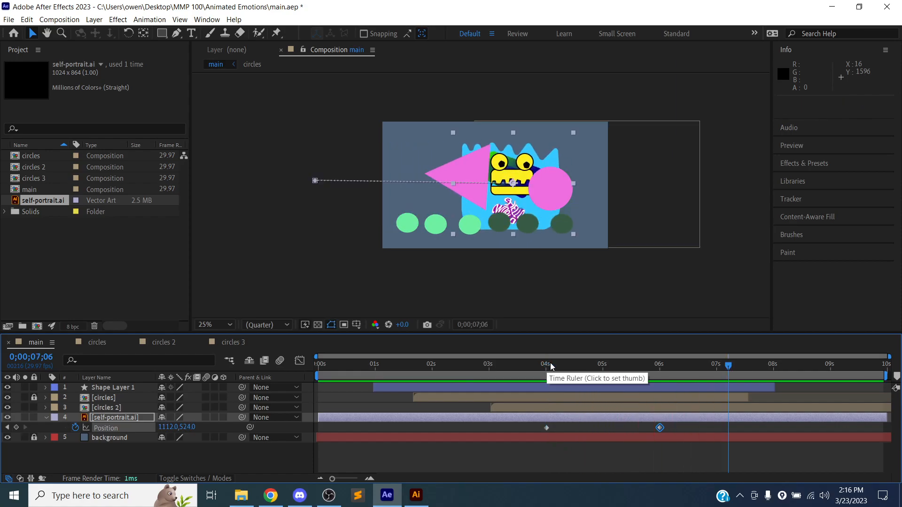
pyautogui.hotkey('ctrl', 's')
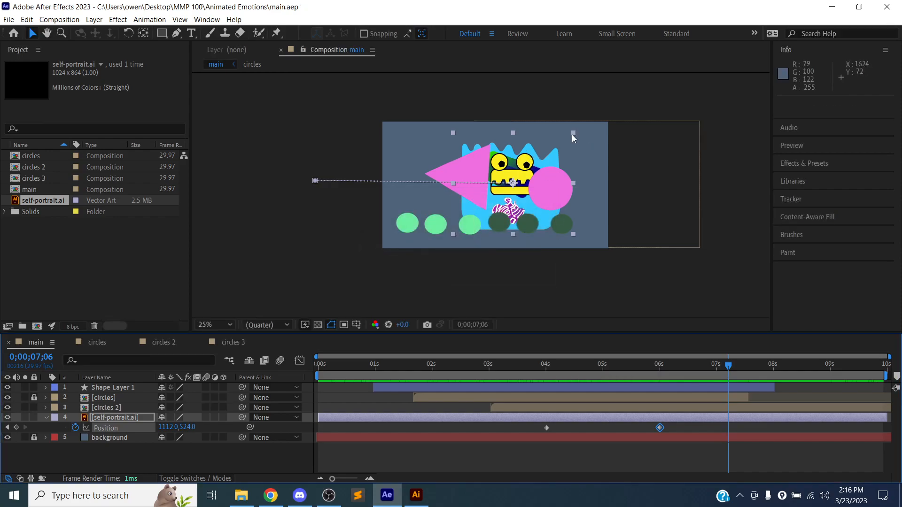
# Step: Collapse the self-portrait.ai layer's properties, open its original artwork in Illustrator for a look and return to After Effects
pyautogui.scroll(-1, 540, 161)
pyautogui.scroll(2, 540, 162)
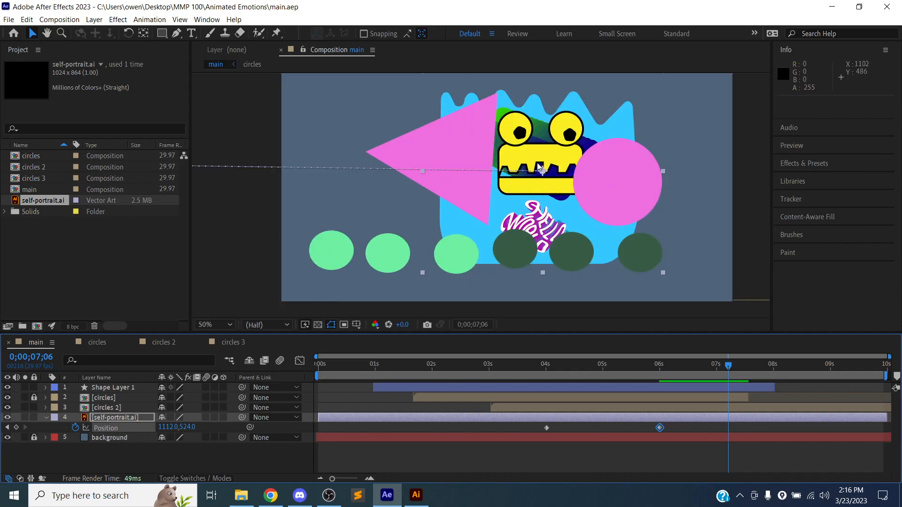
pyautogui.click(47, 417)
pyautogui.hotkey('ctrl', 'e')
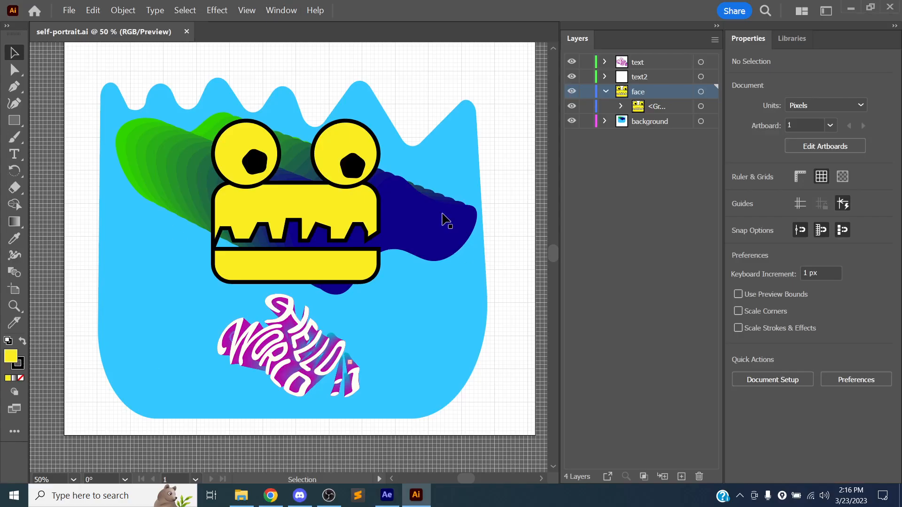
pyautogui.hotkey('alt', 'Tab')
pyautogui.click(403, 206)
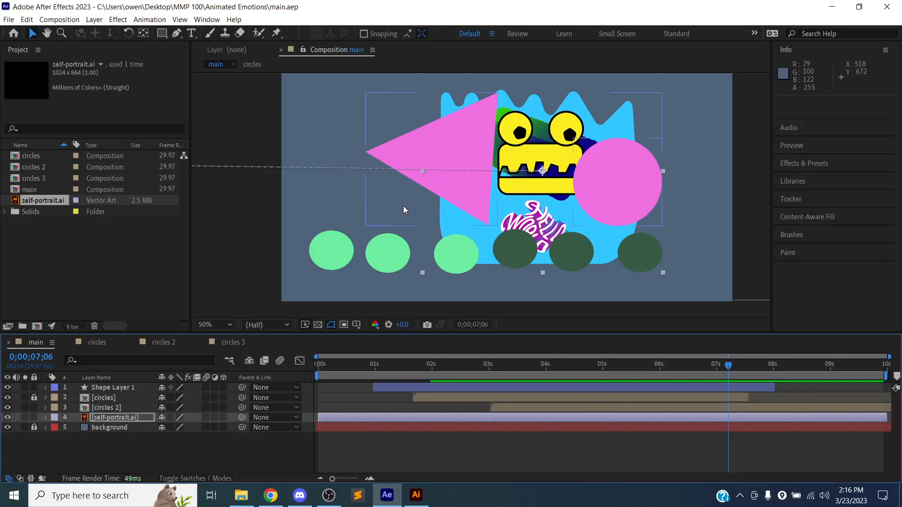
pyautogui.hotkey('alt', 'Tab')
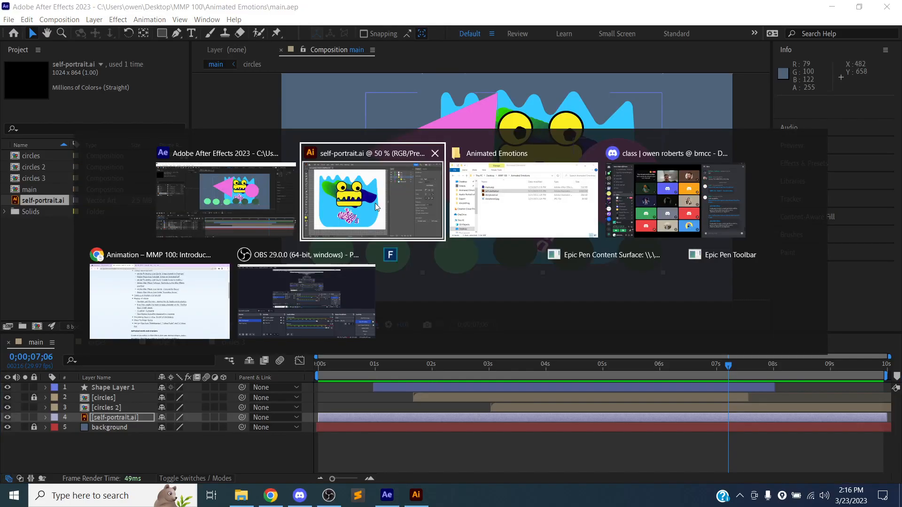
pyautogui.click(272, 210)
# Step: Import self-portrait.ai from the Animated Emotions folder as a Composition
pyautogui.click(125, 271)
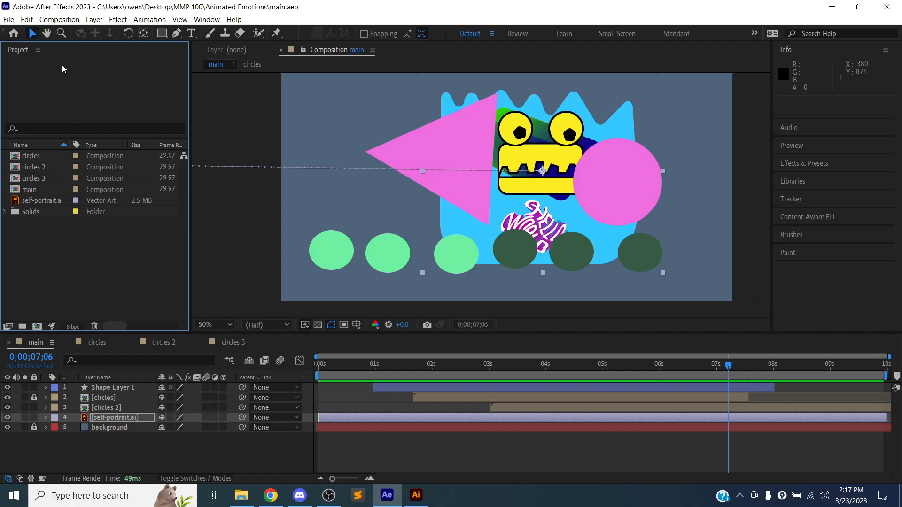
pyautogui.click(9, 20)
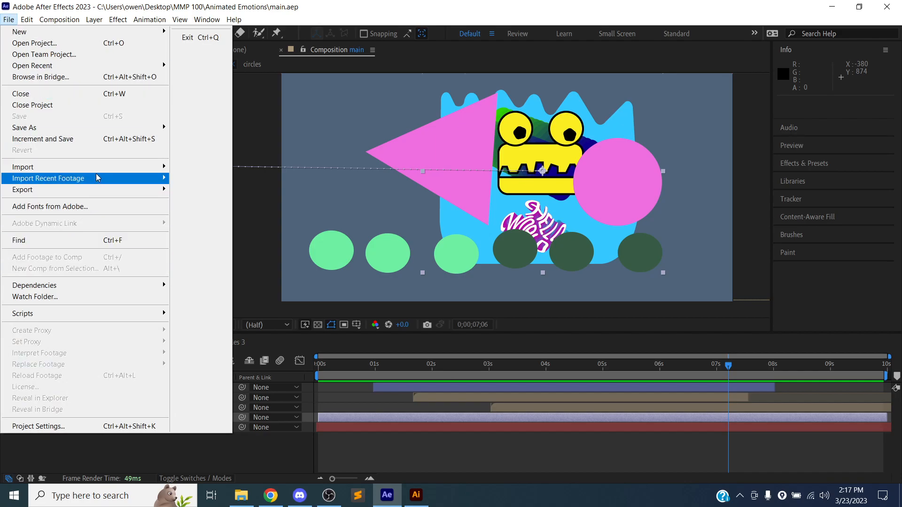
pyautogui.moveTo(155, 167)
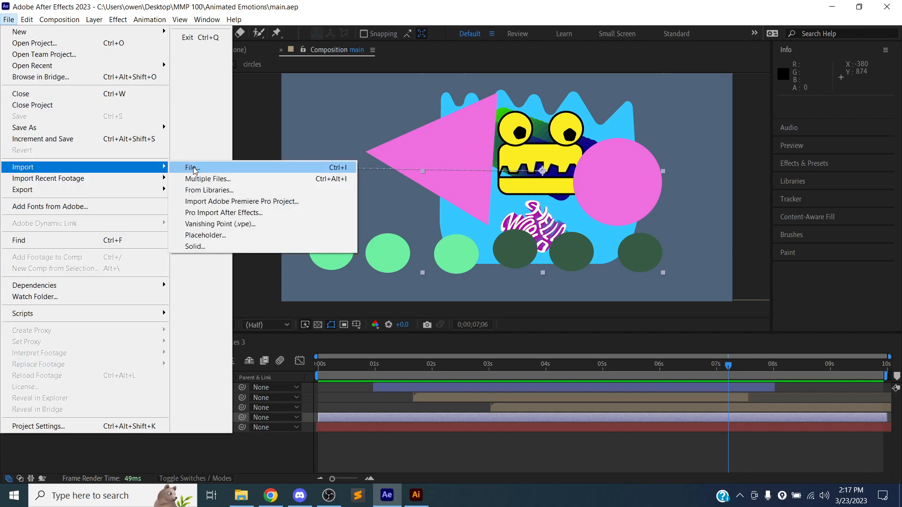
pyautogui.click(218, 169)
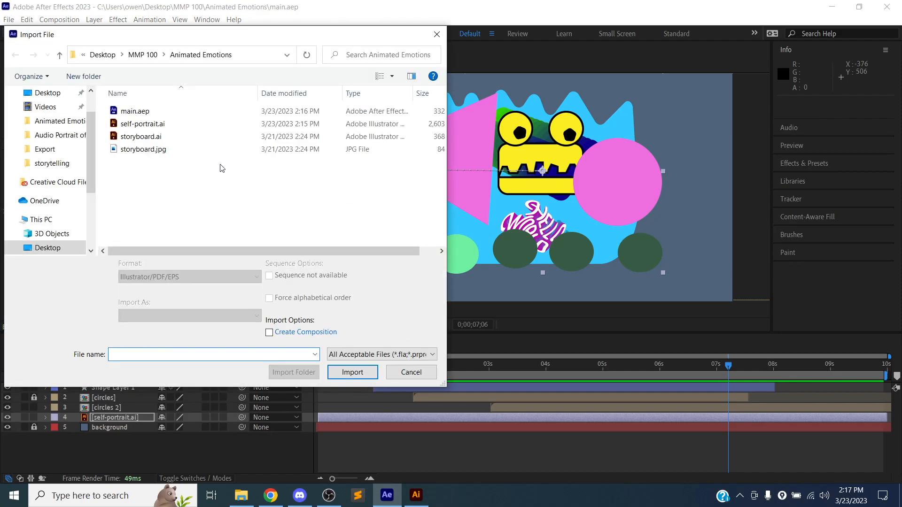
pyautogui.click(142, 124)
pyautogui.click(202, 314)
pyautogui.click(185, 346)
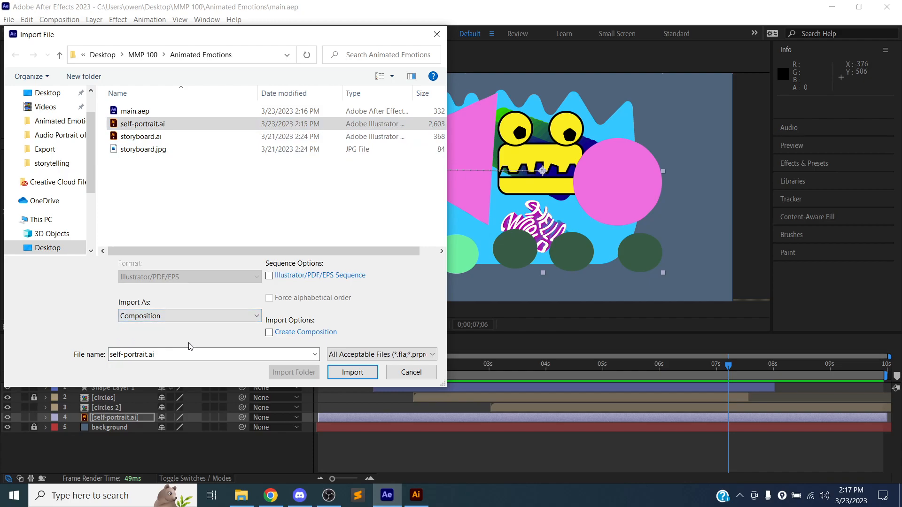
pyautogui.click(351, 372)
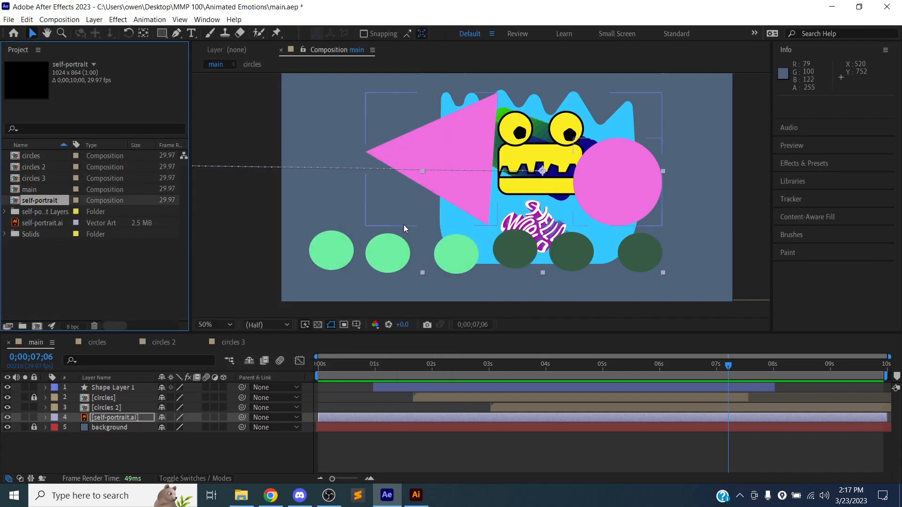
# Step: Open the self-portrait composition and set a Rotation keyframe for the face layer at 1 second
pyautogui.doubleClick(12, 202)
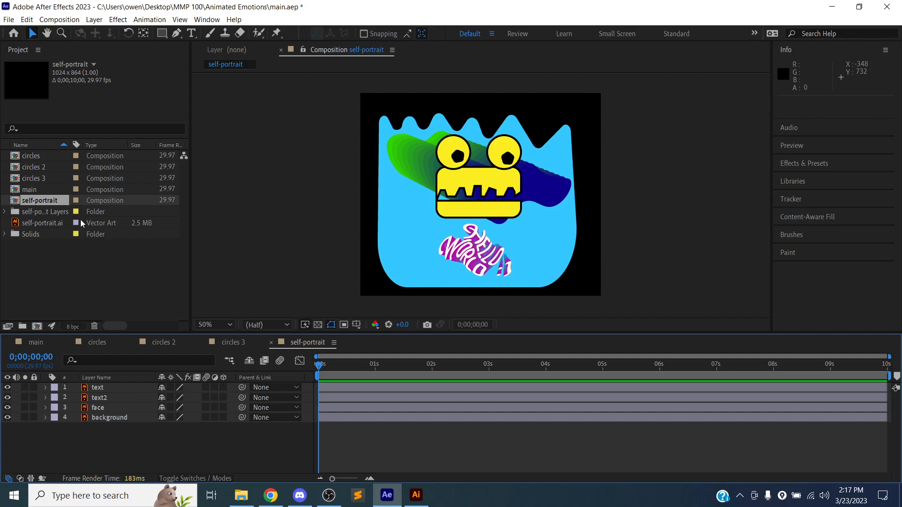
pyautogui.click(108, 388)
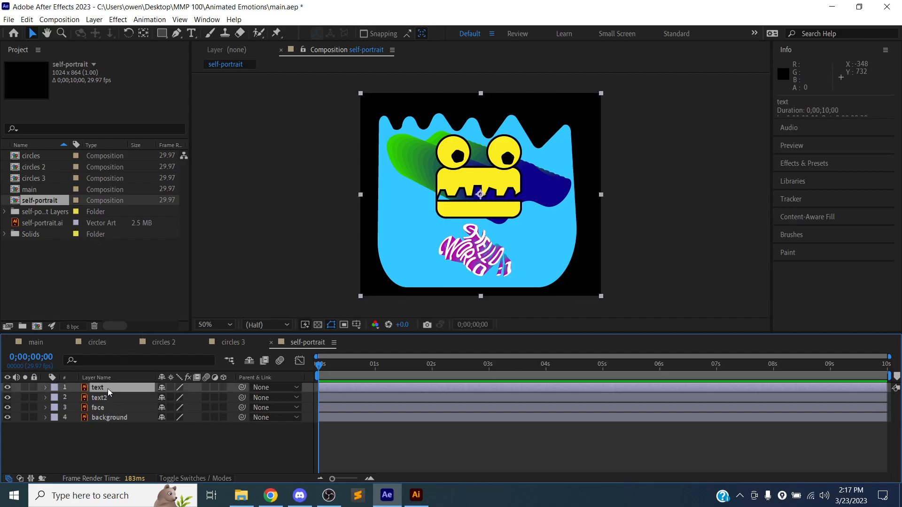
pyautogui.click(116, 410)
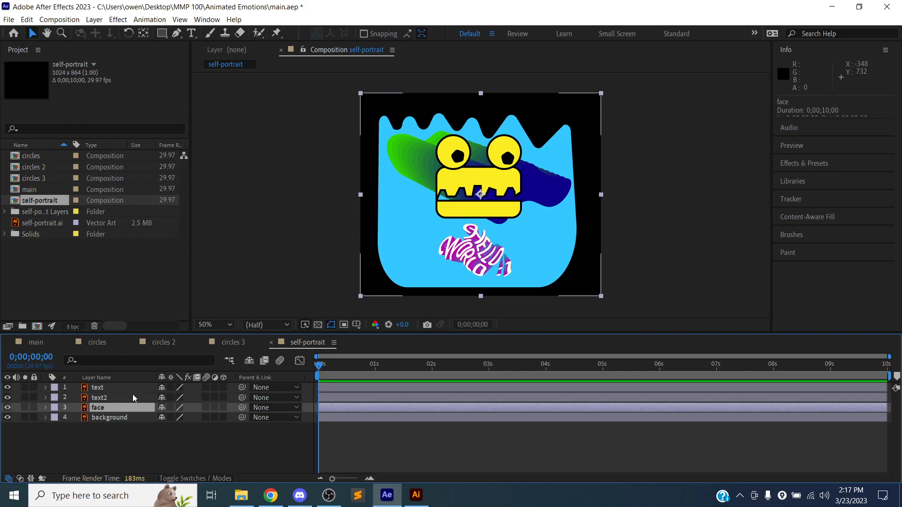
pyautogui.press('r')
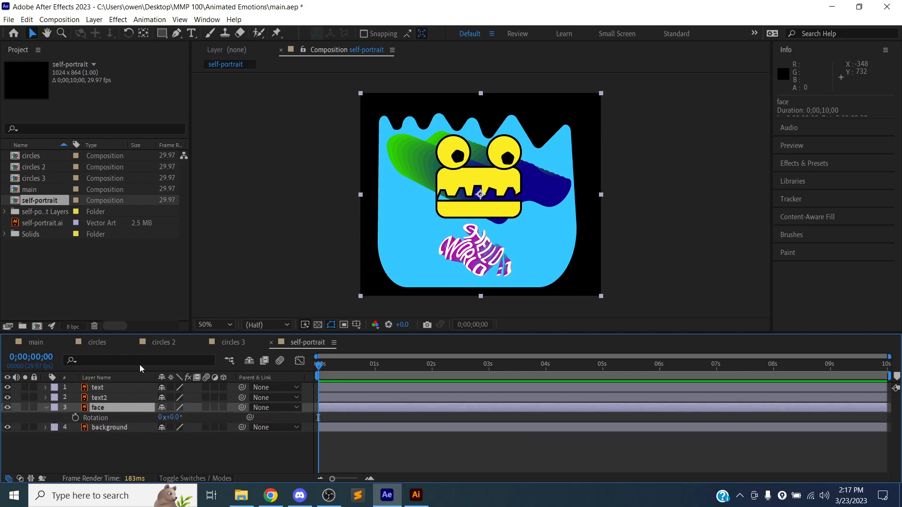
pyautogui.click(375, 364)
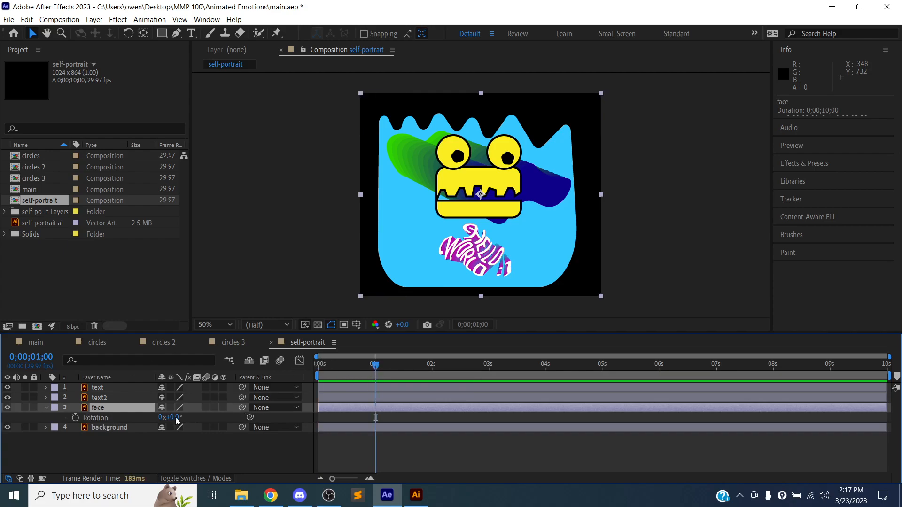
pyautogui.click(76, 418)
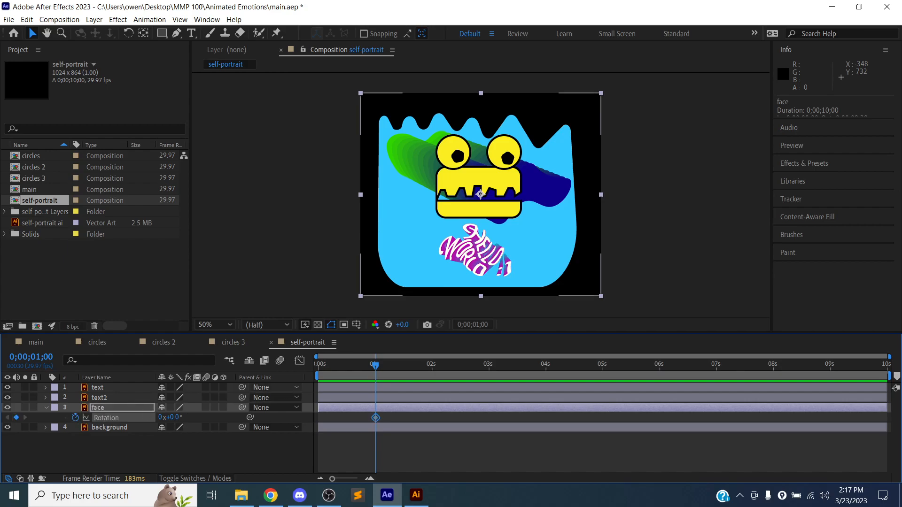
# Step: At 3 seconds, set the face layer's Rotation to 1 full revolution, creating a second Rotation keyframe
pyautogui.moveTo(375, 365); pyautogui.dragTo(489, 374)
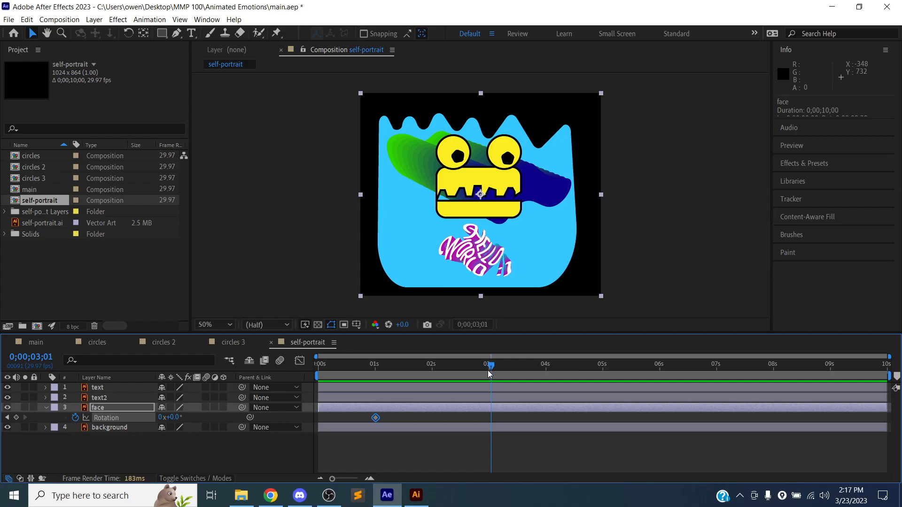
pyautogui.moveTo(487, 370); pyautogui.dragTo(487, 370)
pyautogui.click(161, 417)
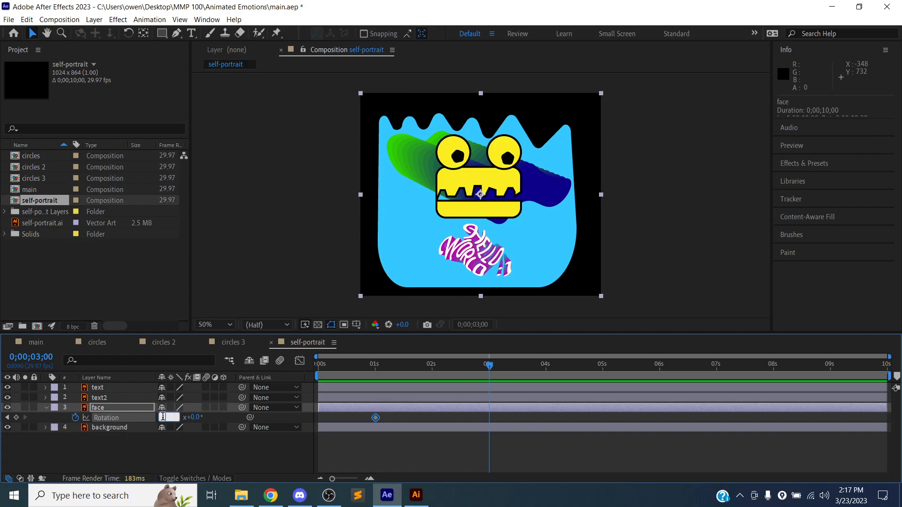
pyautogui.write('1')
pyautogui.press('Return')
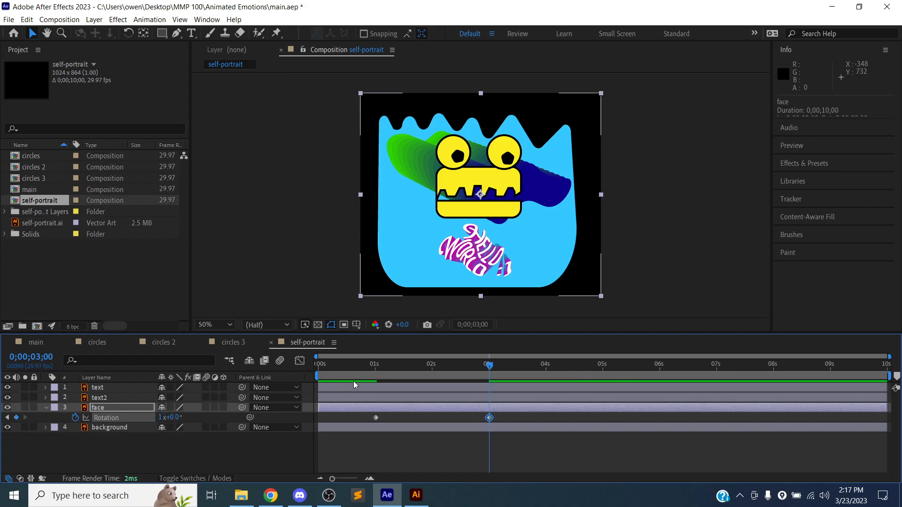
# Step: Preview the face layer's rotation from the start of the composition and return the current time to 1 second
pyautogui.click(321, 365)
pyautogui.press('space')
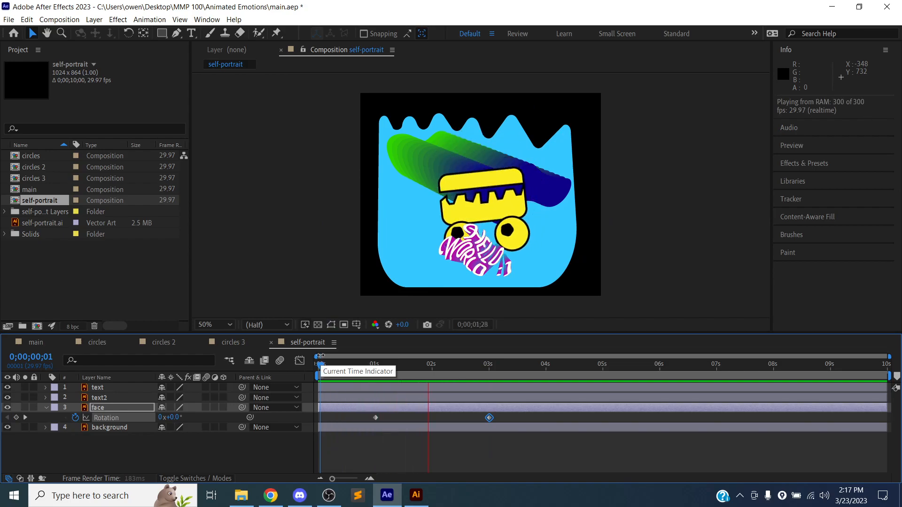
pyautogui.press('space')
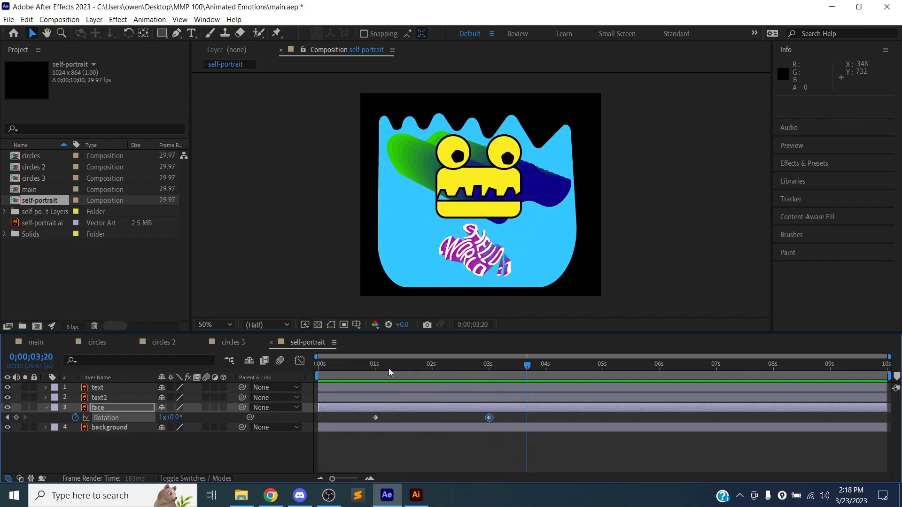
pyautogui.moveTo(390, 365)
pyautogui.mouseDown()
pyautogui.moveTo(420, 371)
pyautogui.moveTo(431, 362)
pyautogui.moveTo(390, 363)
pyautogui.mouseUp()
pyautogui.moveTo(384, 363); pyautogui.dragTo(376, 361)
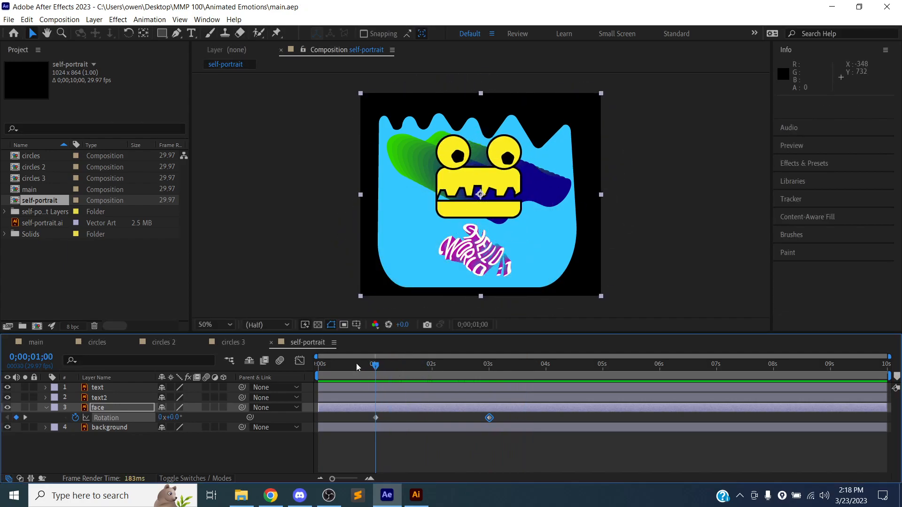
# Step: Add the self-portrait composition to the main composition as a layer between circles 2 and the hidden self-portrait.ai layer
pyautogui.click(104, 283)
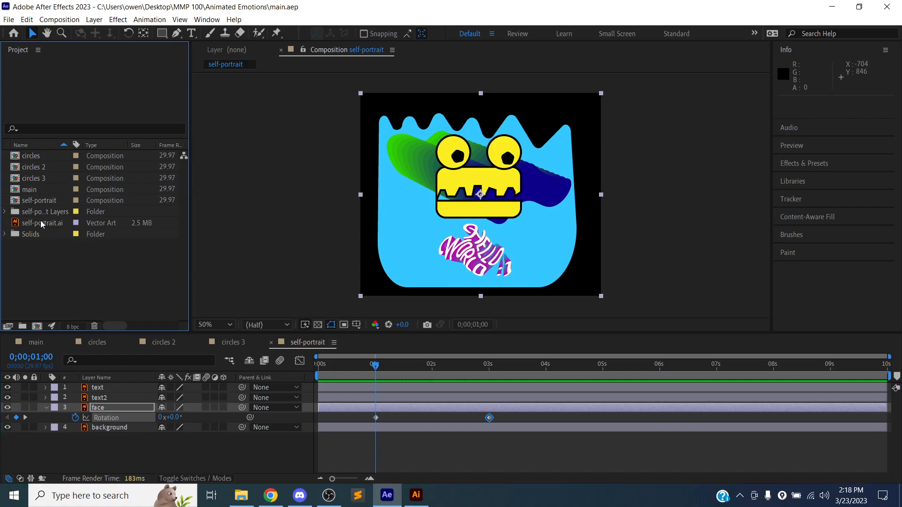
pyautogui.doubleClick(29, 190)
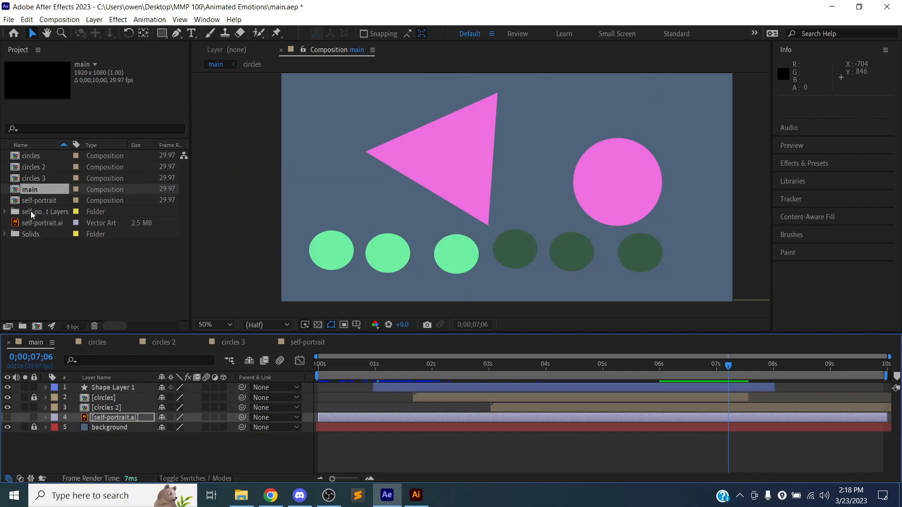
pyautogui.moveTo(33, 200); pyautogui.dragTo(118, 410)
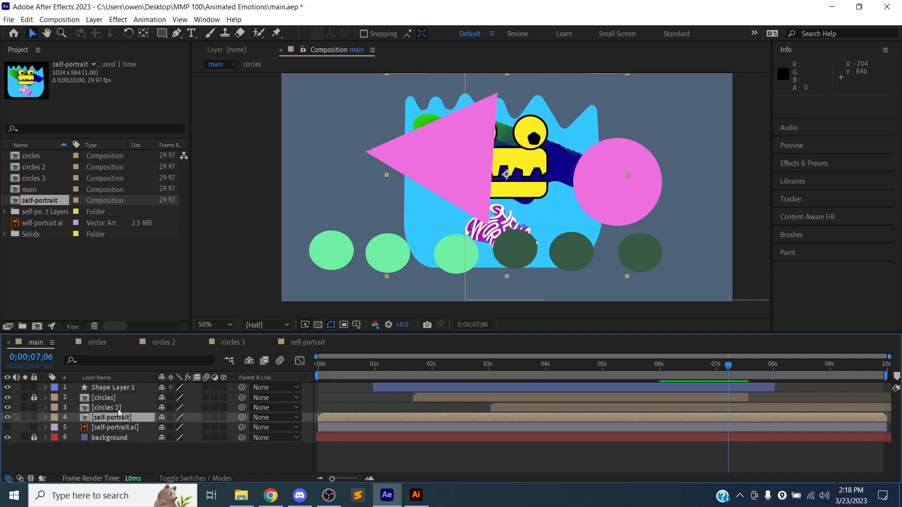
# Step: Expand the self-portrait.ai layer's Transform properties and look through the layer's commands for a way to copy its animation
pyautogui.click(45, 427)
pyautogui.scroll(-1, 51, 429)
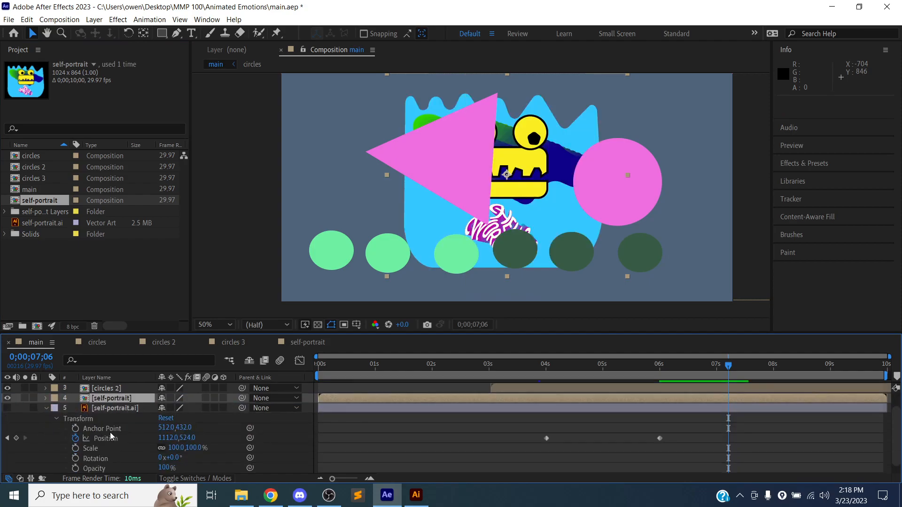
pyautogui.click(122, 409)
pyautogui.rightClick(122, 408)
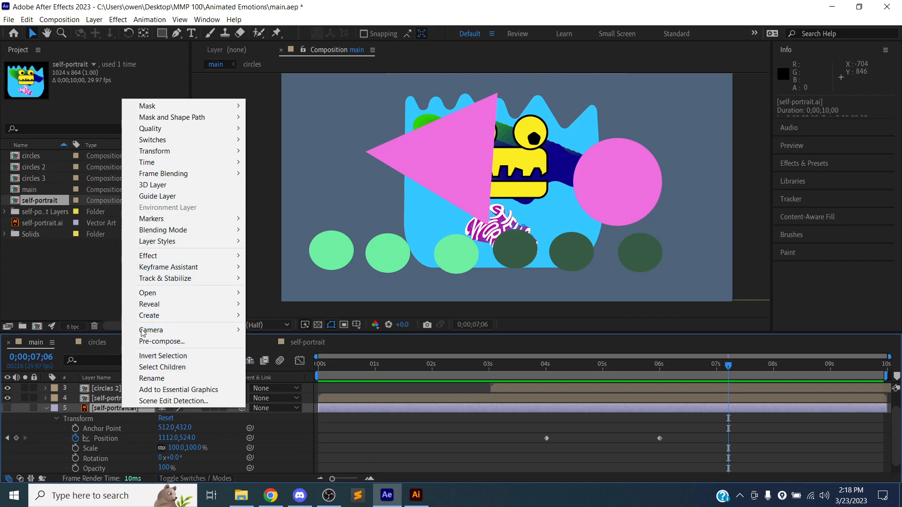
pyautogui.click(73, 408)
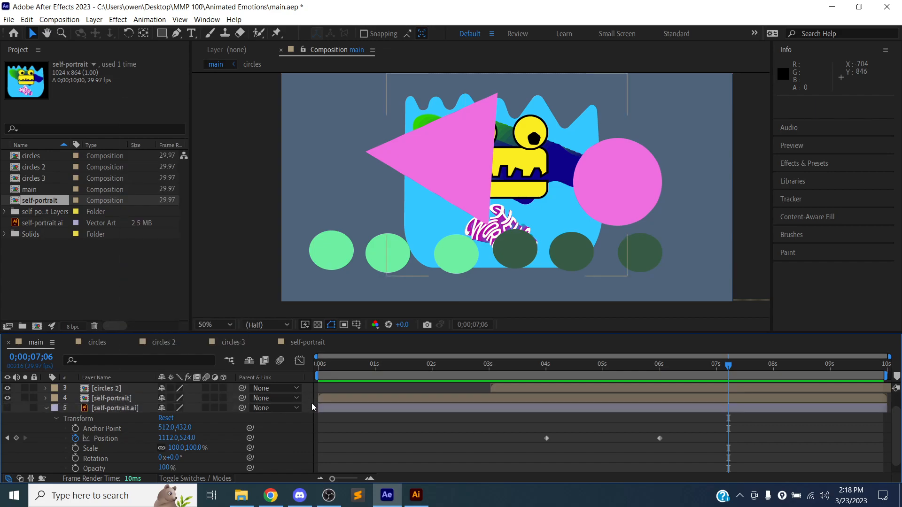
pyautogui.rightClick(339, 410)
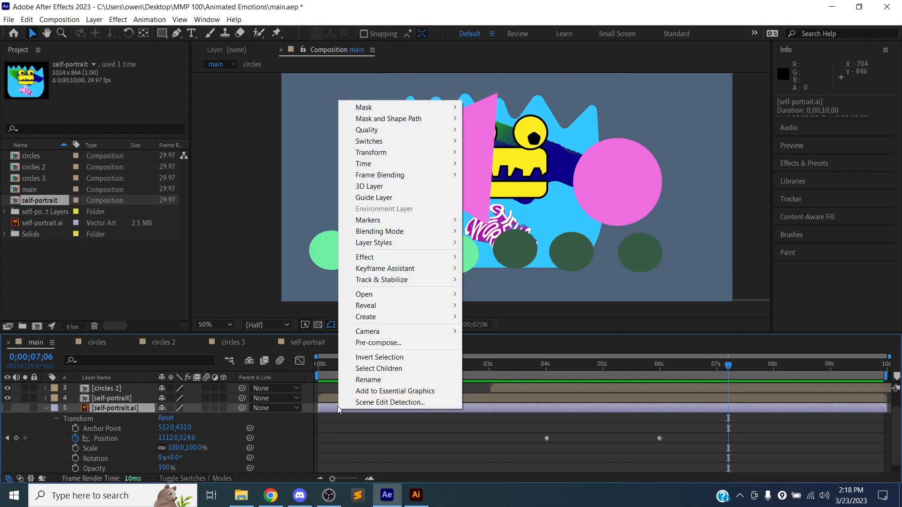
pyautogui.click(330, 408)
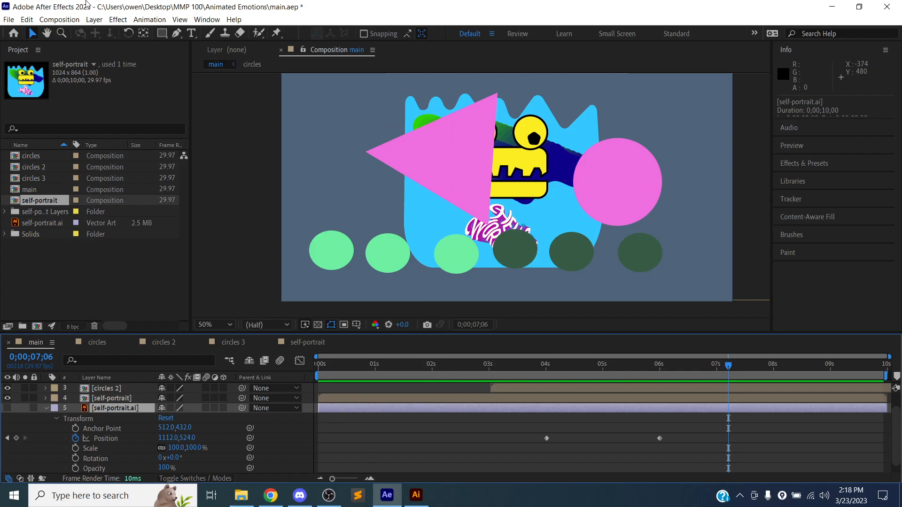
# Step: Try to copy the self-portrait.ai layer and paste it onto the self-portrait composition layer, and undo the paste
pyautogui.click(31, 20)
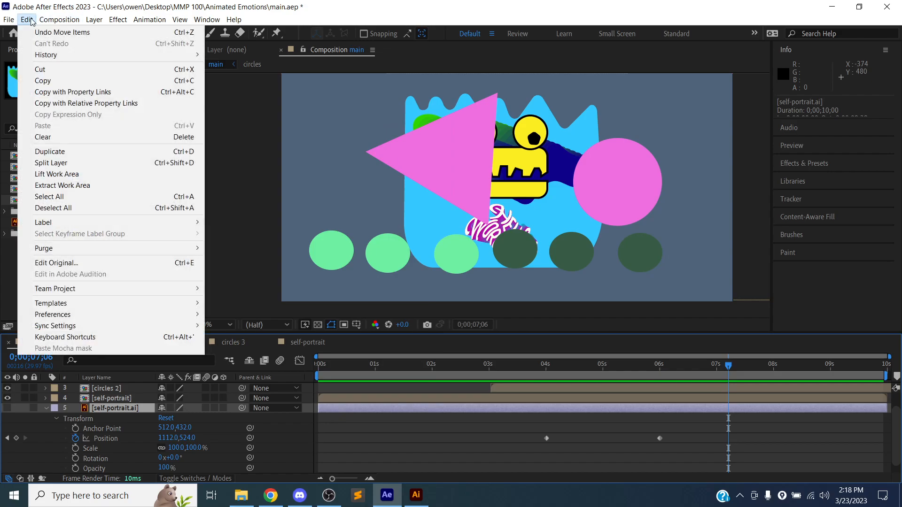
pyautogui.click(49, 81)
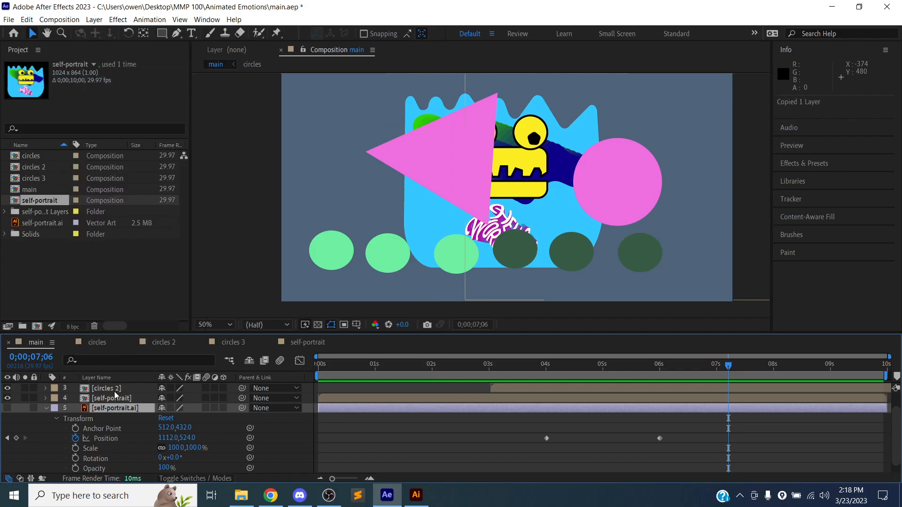
pyautogui.click(117, 398)
pyautogui.click(27, 20)
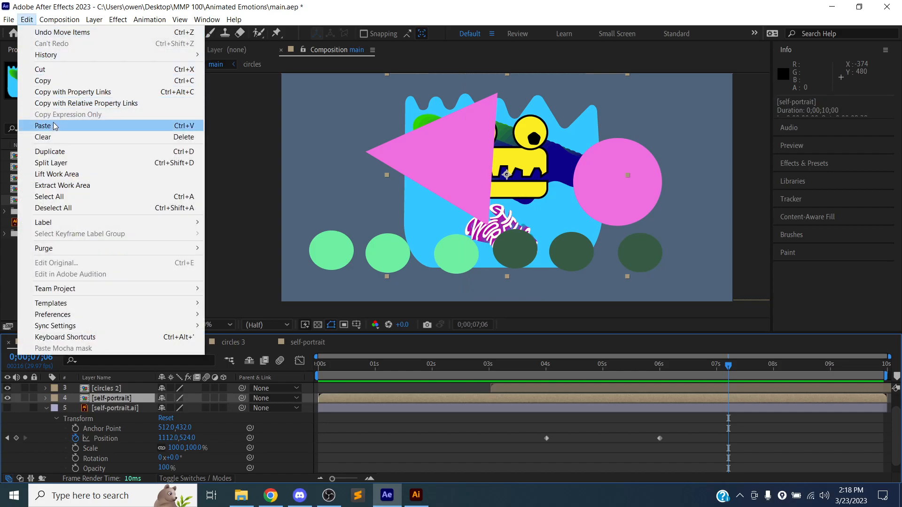
pyautogui.click(78, 123)
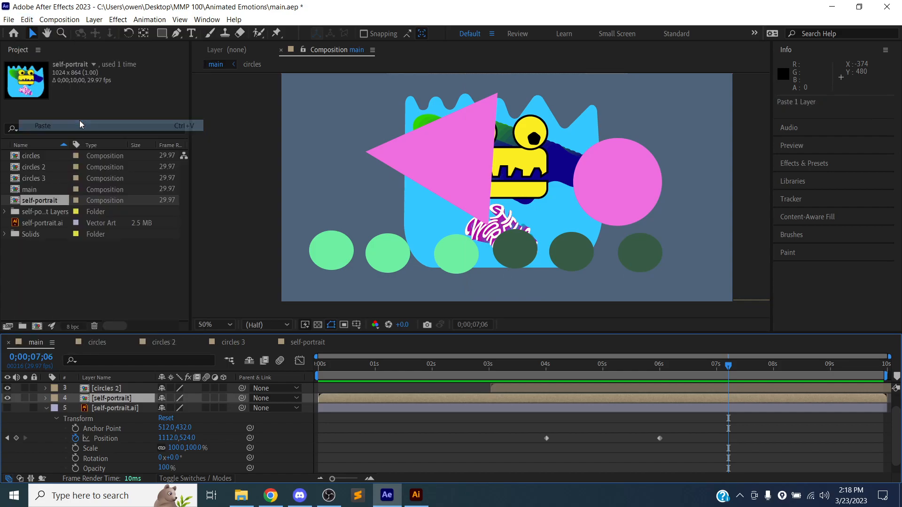
pyautogui.hotkey('ctrl', 'z')
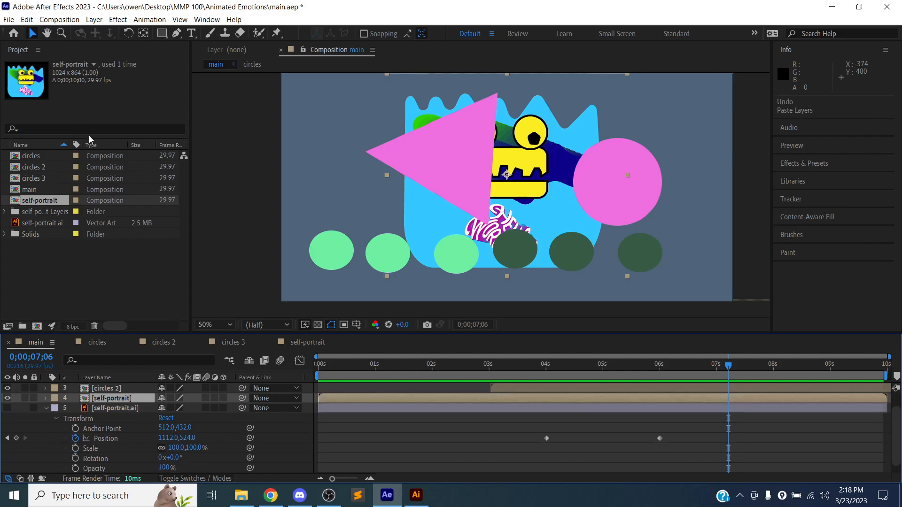
# Step: Switch to Chrome and search Google in a new tab for "after effects copy animation keyframes"
pyautogui.click(271, 496)
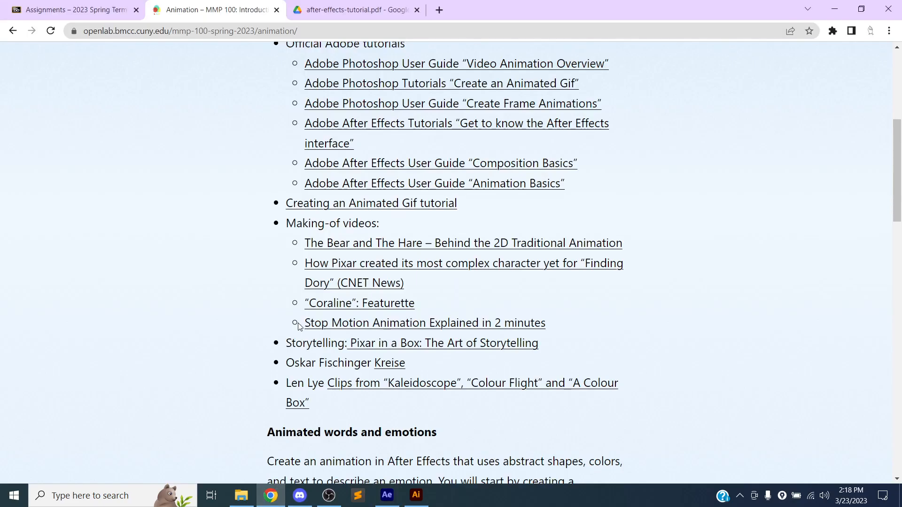
pyautogui.hotkey('ctrl', 't')
pyautogui.write('after e')
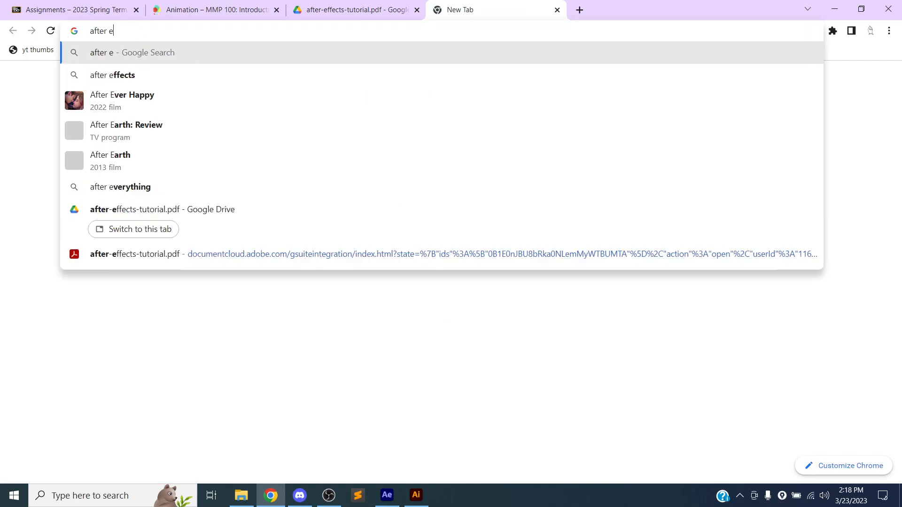
pyautogui.write('ffects copy animat')
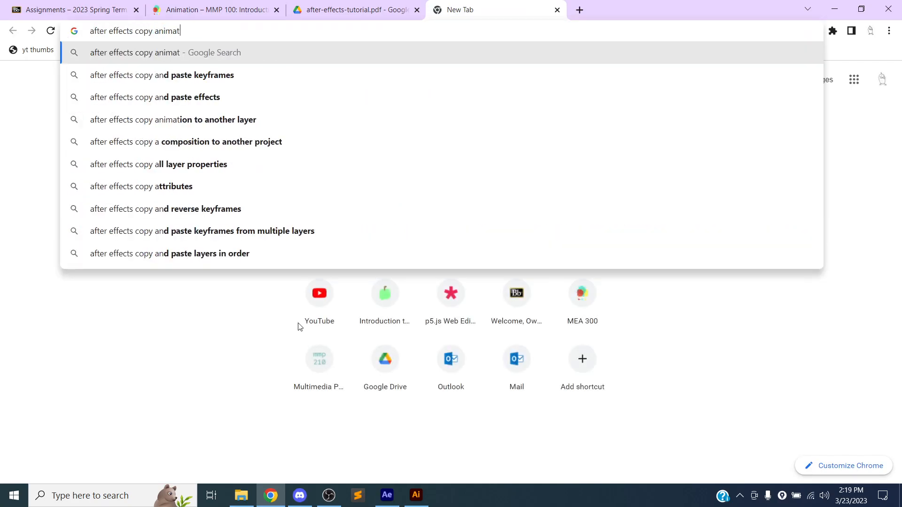
pyautogui.write('ion keyframes')
pyautogui.press('Return')
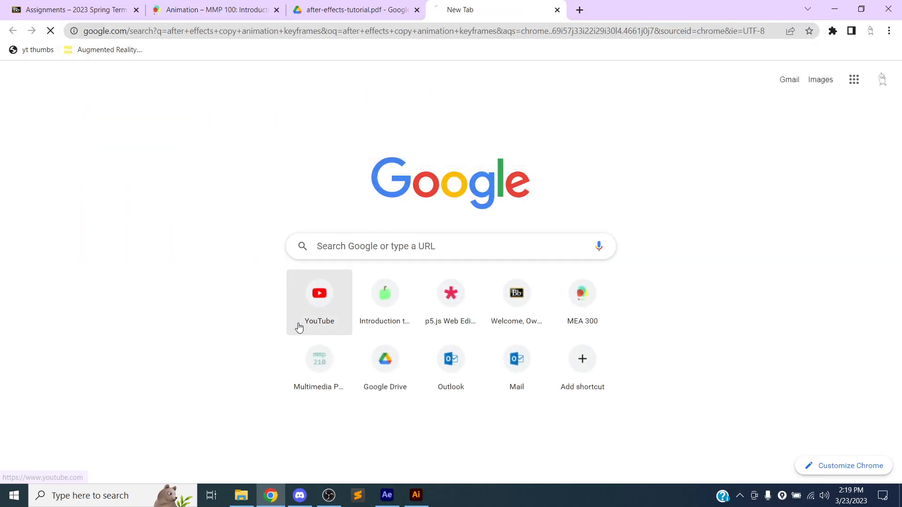
# Step: Look through the search results about copying After Effects keyframes, close the search tab, and switch back to After Effects
pyautogui.click(176, 167)
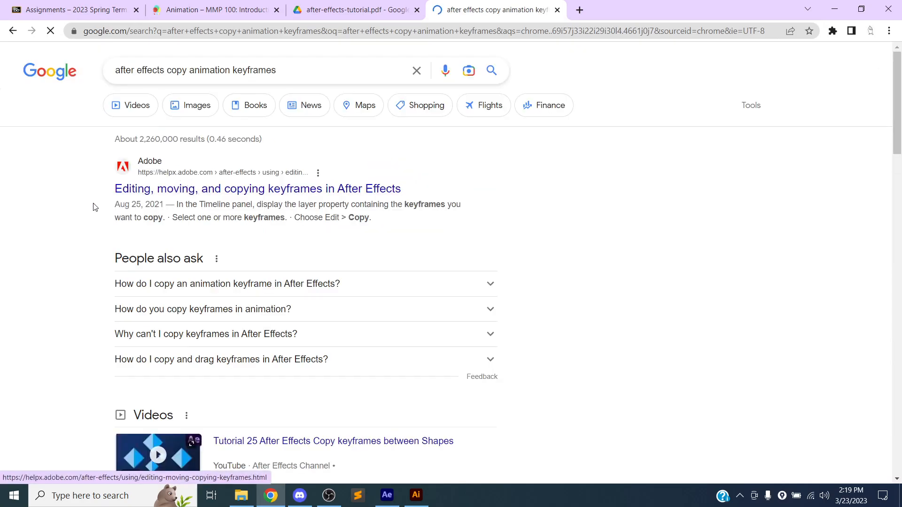
pyautogui.scroll(-2, 84, 207)
pyautogui.scroll(-8, 85, 207)
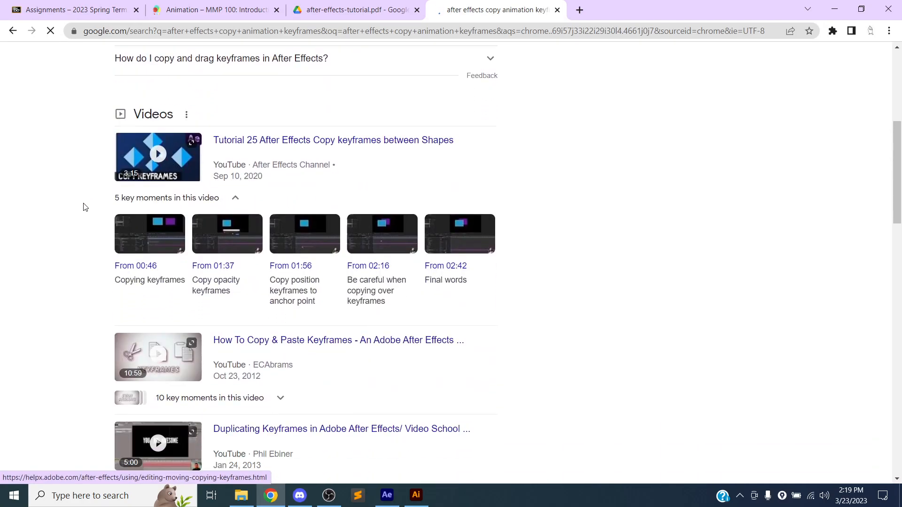
pyautogui.scroll(-5, 85, 208)
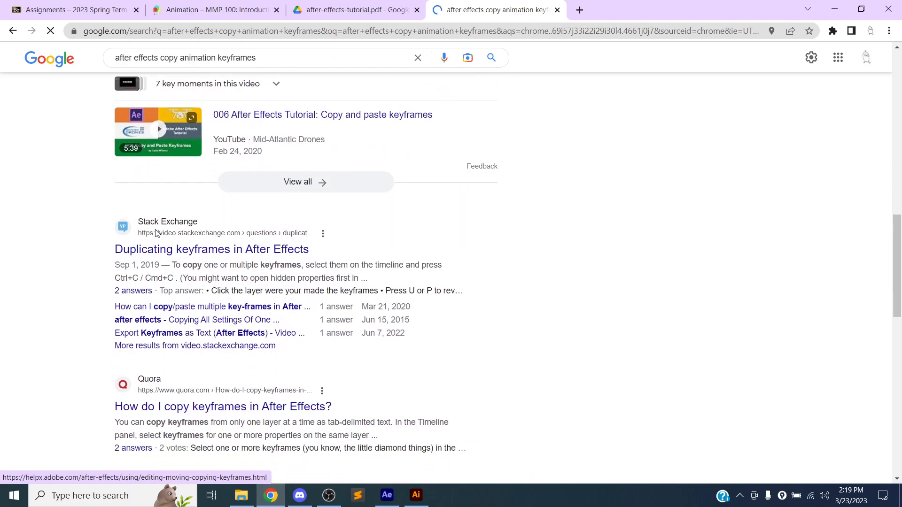
pyautogui.scroll(-7, 198, 252)
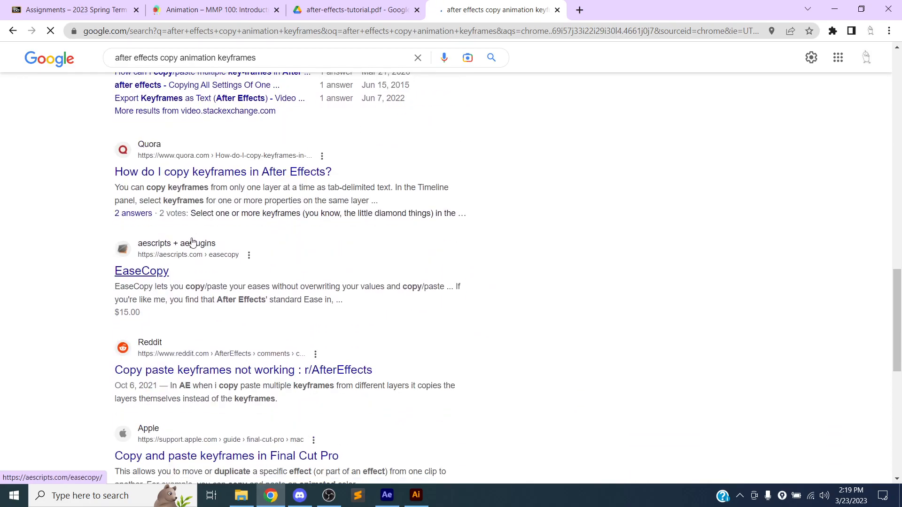
pyautogui.scroll(-4, 191, 242)
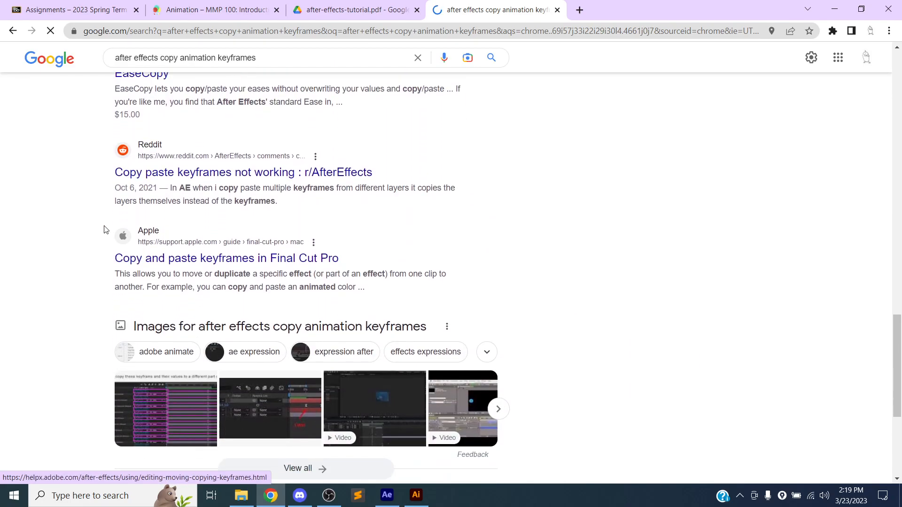
pyautogui.click(557, 9)
pyautogui.hotkey('alt', 'Tab')
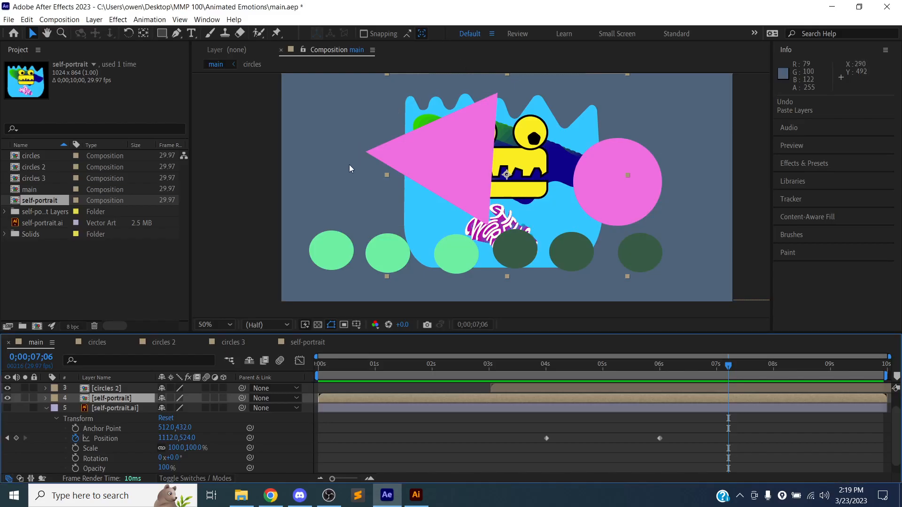
# Step: Collapse the self-portrait.ai layer's properties and lock the layer in the main composition
pyautogui.click(48, 408)
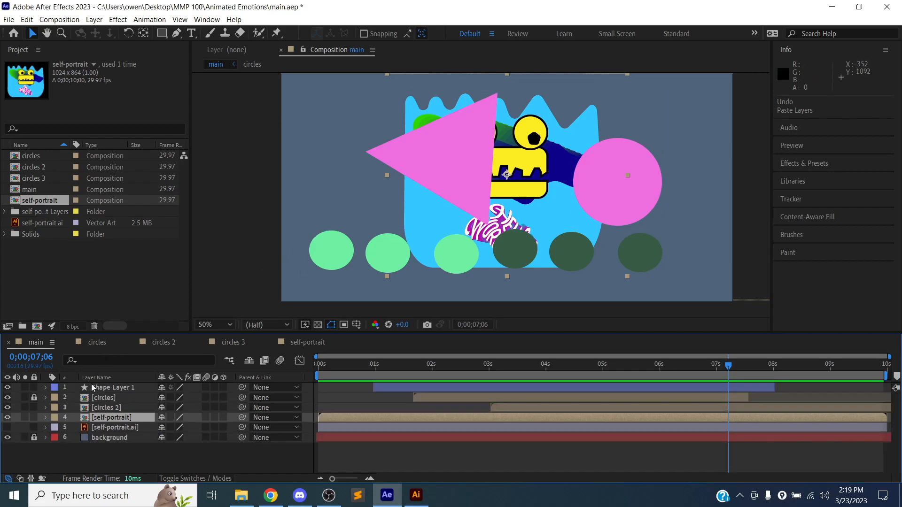
pyautogui.click(100, 428)
pyautogui.click(34, 428)
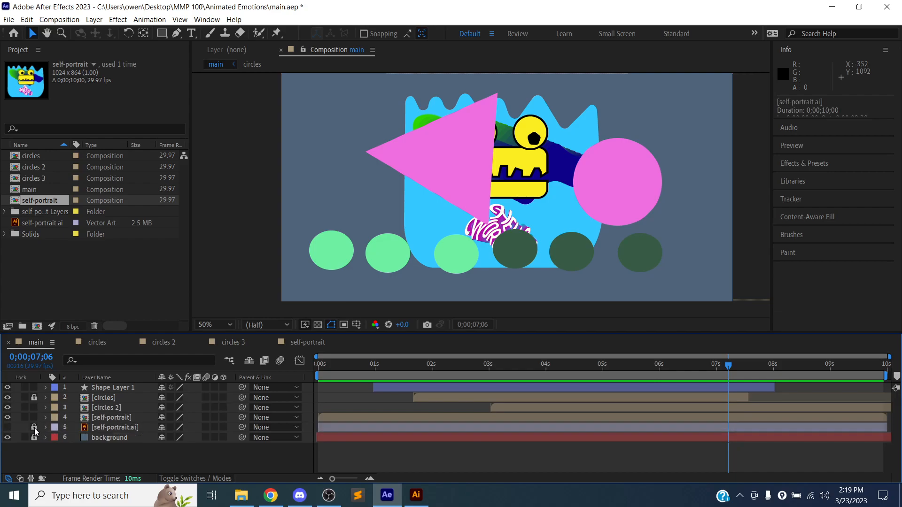
pyautogui.click(109, 407)
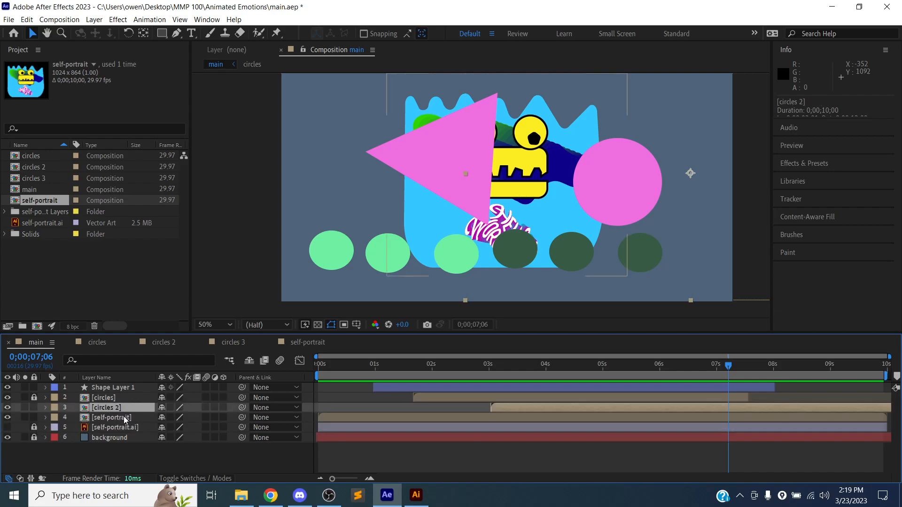
# Step: Move the self-portrait composition layer off the left side of the main frame, to position -664, 524
pyautogui.click(123, 418)
pyautogui.press('.')
pyautogui.press(',')
pyautogui.press(',')
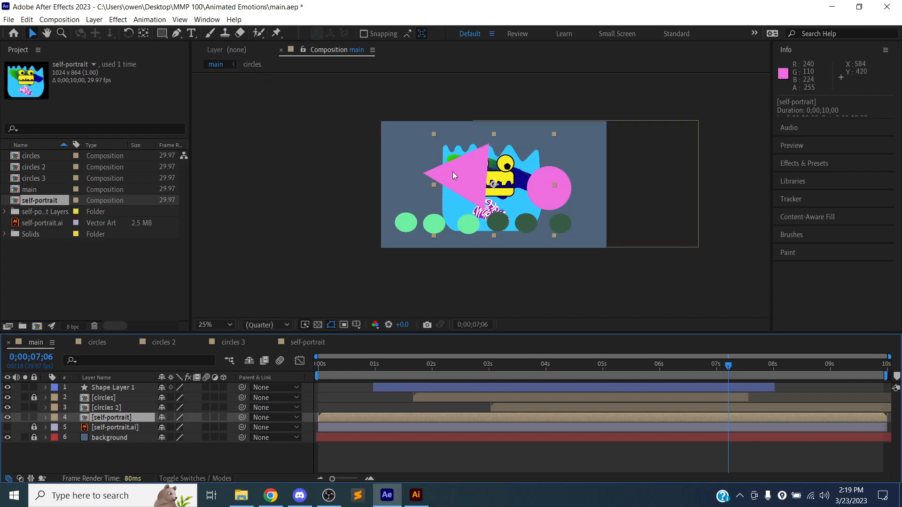
pyautogui.press(',')
pyautogui.press(',')
pyautogui.press(',')
pyautogui.press(',')
pyautogui.moveTo(480, 189); pyautogui.dragTo(386, 191)
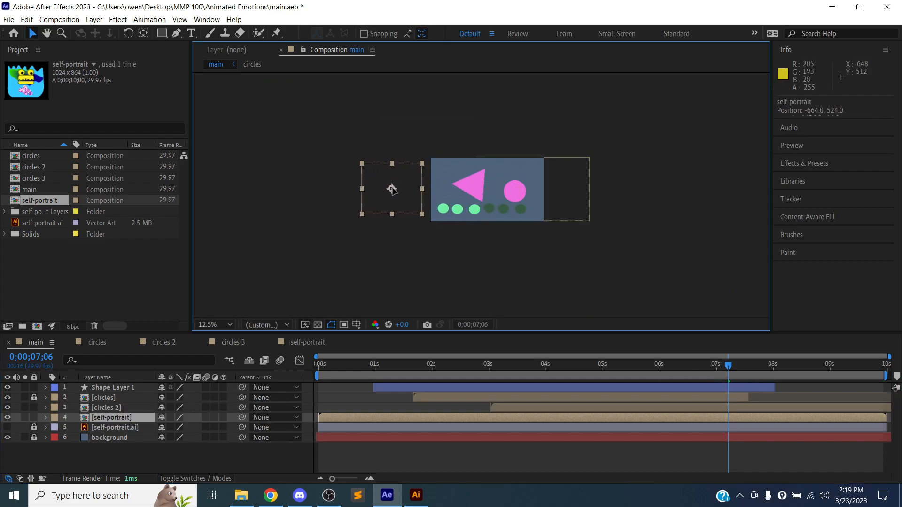
pyautogui.press(',')
pyautogui.press('.')
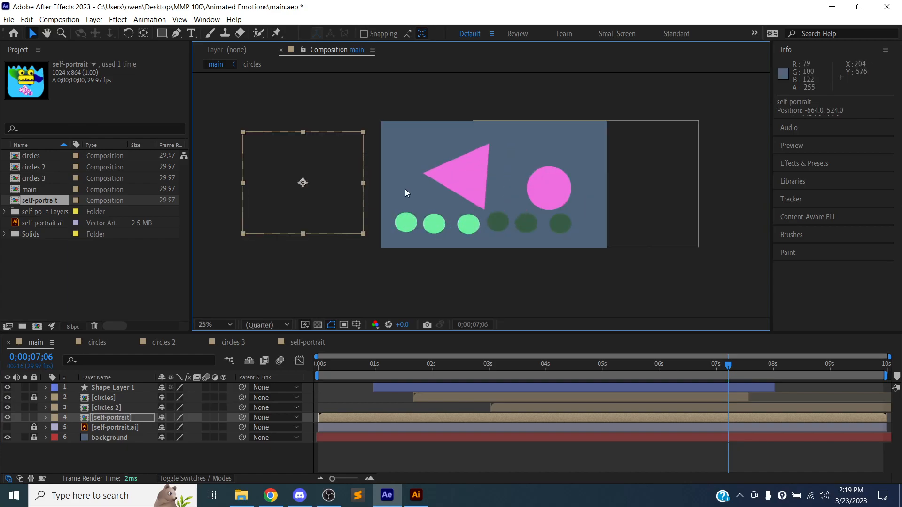
# Step: Set a first Position keyframe on the self-portrait composition layer at 0;00;02;00
pyautogui.moveTo(729, 367); pyautogui.dragTo(433, 373)
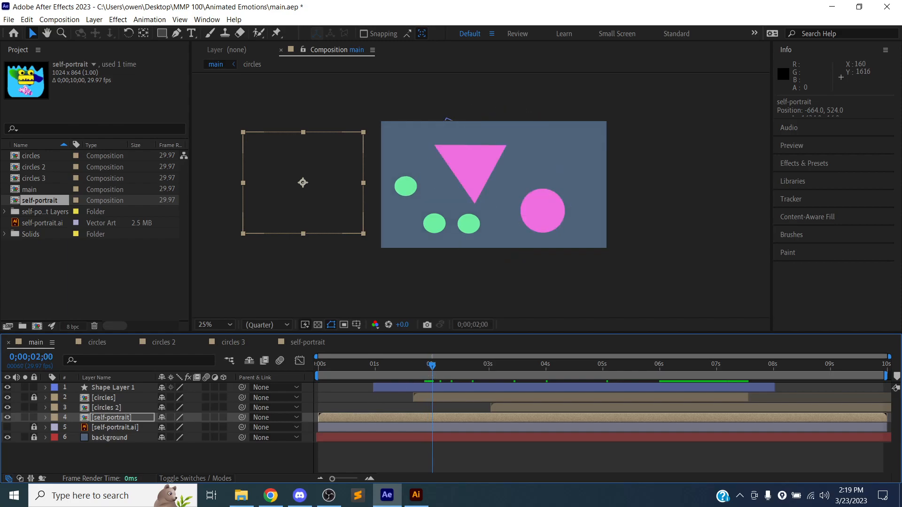
pyautogui.click(146, 417)
pyautogui.press('p')
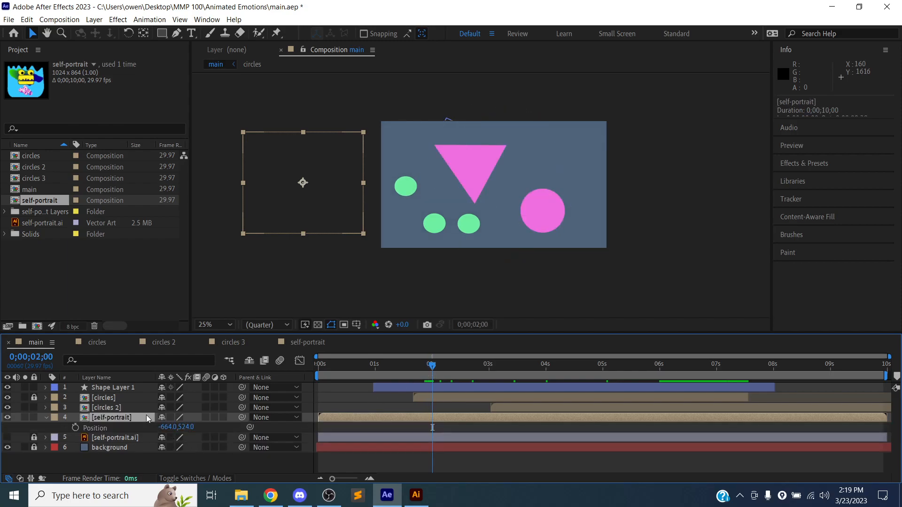
pyautogui.click(75, 428)
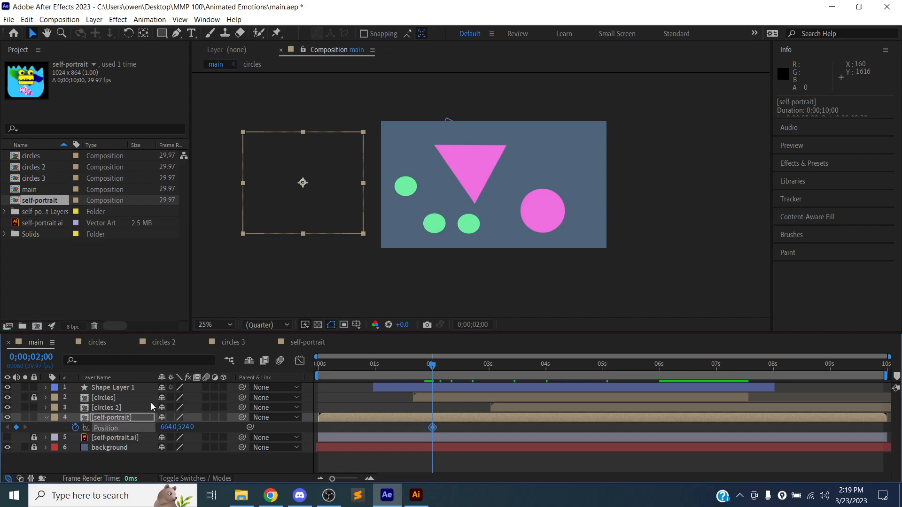
# Step: At 0;00;04;29, move the self-portrait layer to the right part of the frame at position 1492, 528, and save the project
pyautogui.moveTo(438, 365); pyautogui.dragTo(602, 366)
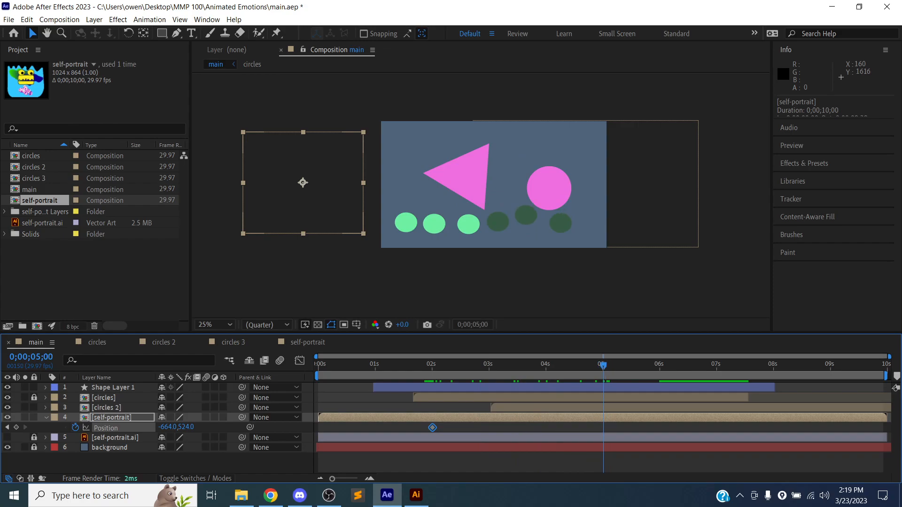
pyautogui.moveTo(338, 202); pyautogui.dragTo(585, 195)
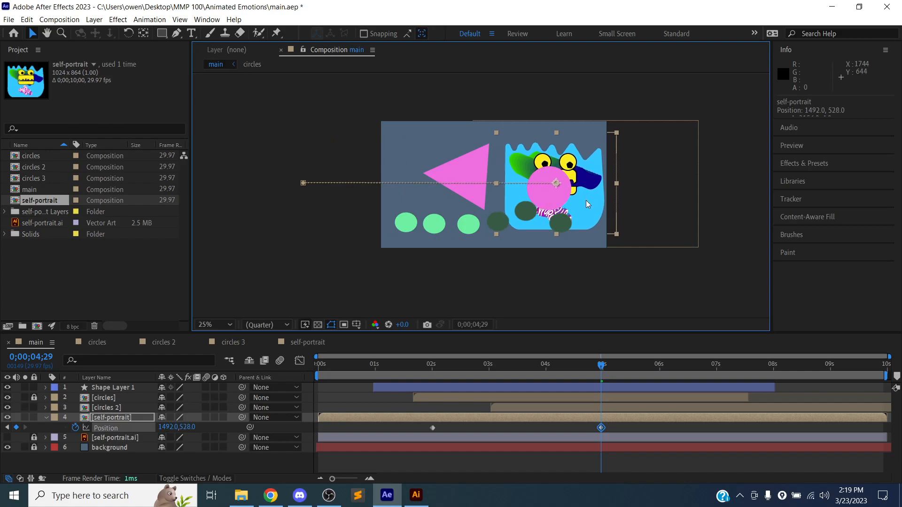
pyautogui.hotkey('ctrl', 's')
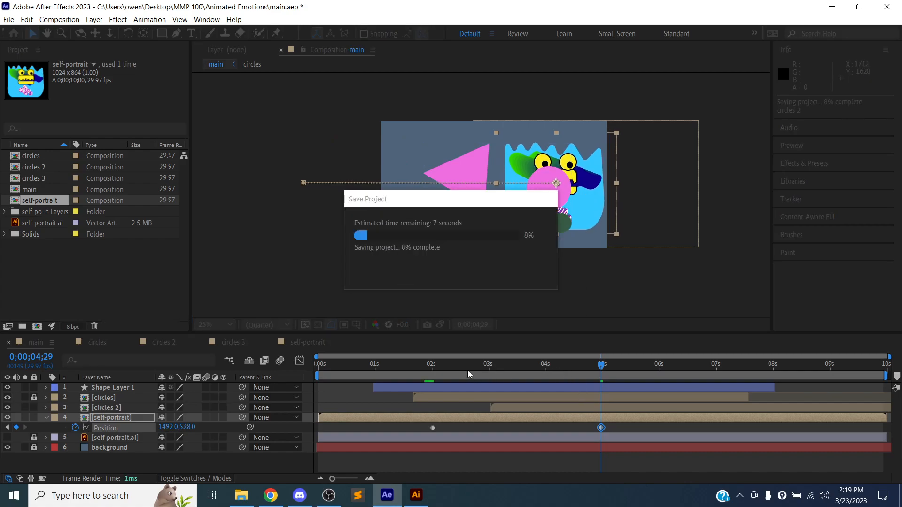
# Step: Preview the self-portrait's slide-in animation from just before the two-second mark
pyautogui.click(425, 366)
pyautogui.press('space')
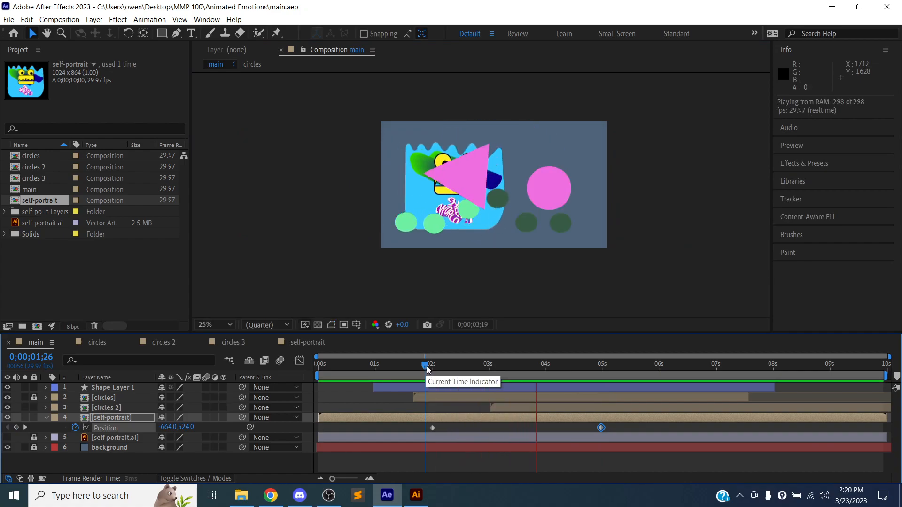
pyautogui.press('space')
# Step: Move the self-portrait's starting Position keyframe at 0;00;02;00 to -384, 592, preview the slide-in, and save the project
pyautogui.moveTo(536, 362); pyautogui.dragTo(433, 370)
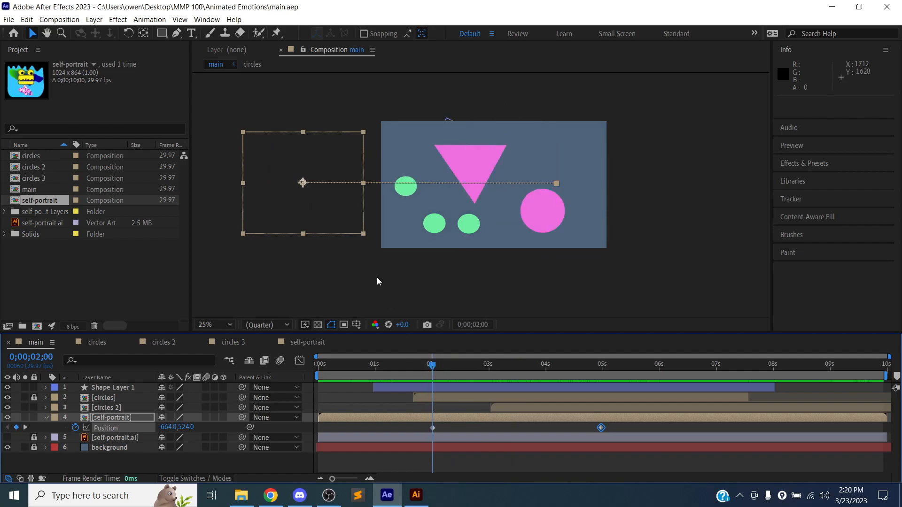
pyautogui.moveTo(344, 210)
pyautogui.mouseDown()
pyautogui.moveTo(365, 211)
pyautogui.moveTo(358, 207)
pyautogui.mouseUp()
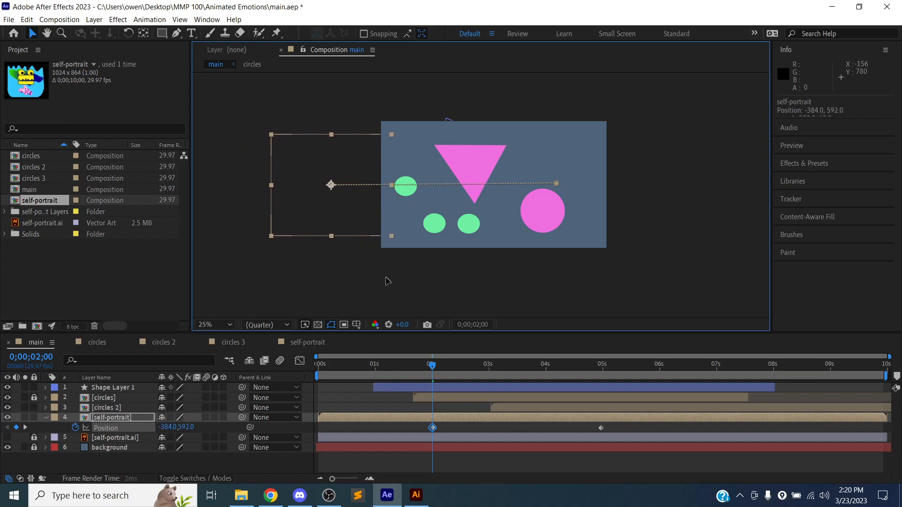
pyautogui.click(417, 366)
pyautogui.press('space')
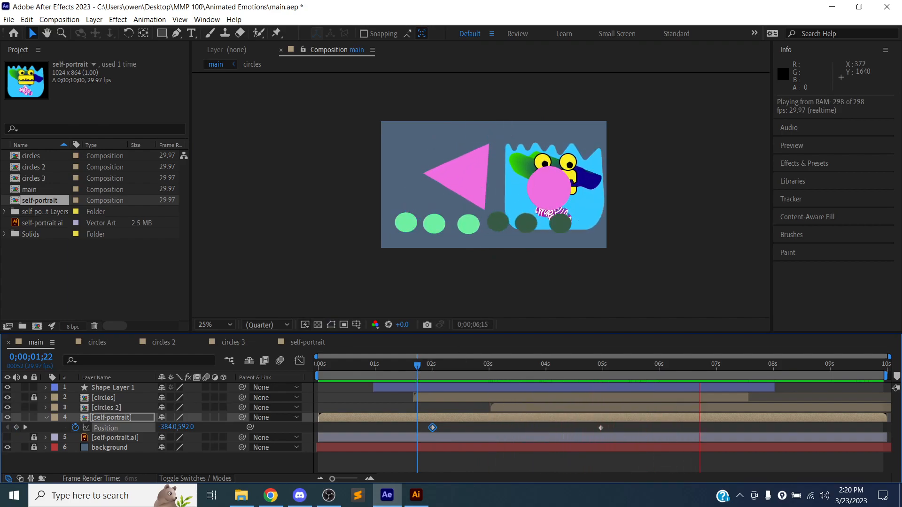
pyautogui.hotkey('ctrl', 's')
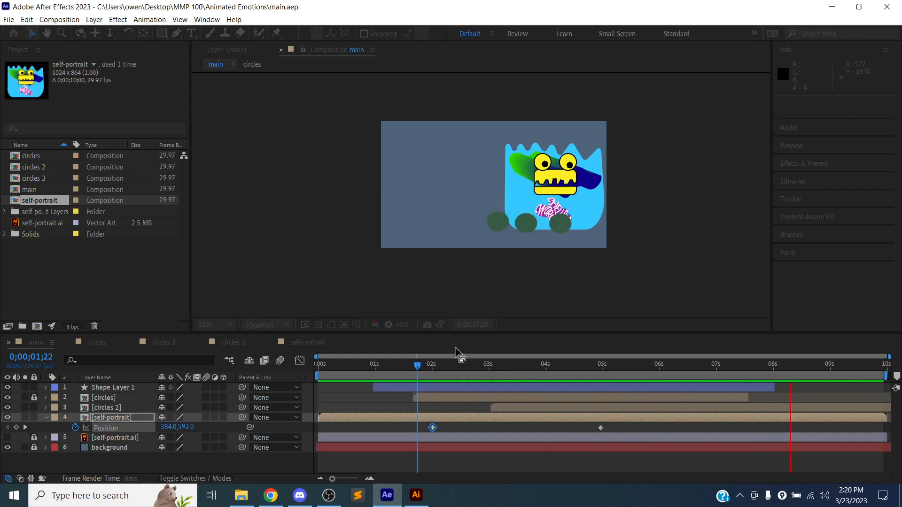
pyautogui.press('space')
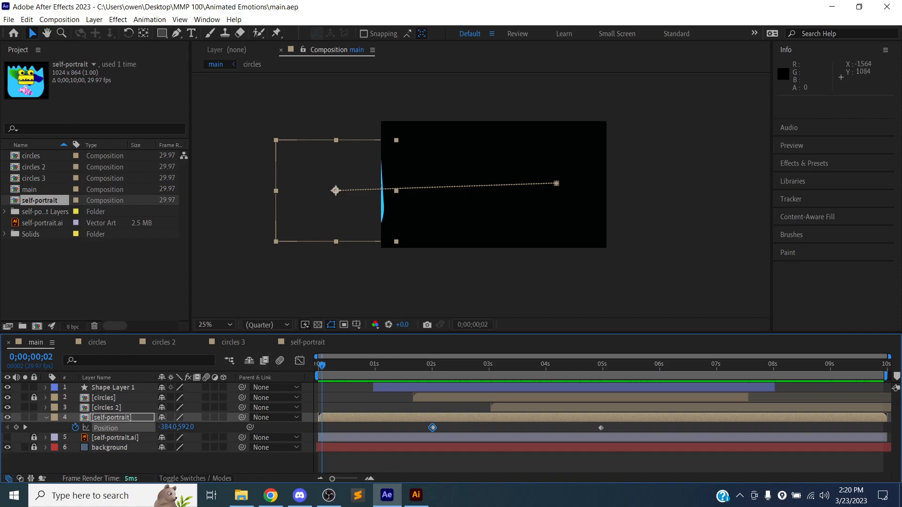
# Step: Set the current time to 0;00;03;15 and collapse the self-portrait layer's properties
pyautogui.click(517, 368)
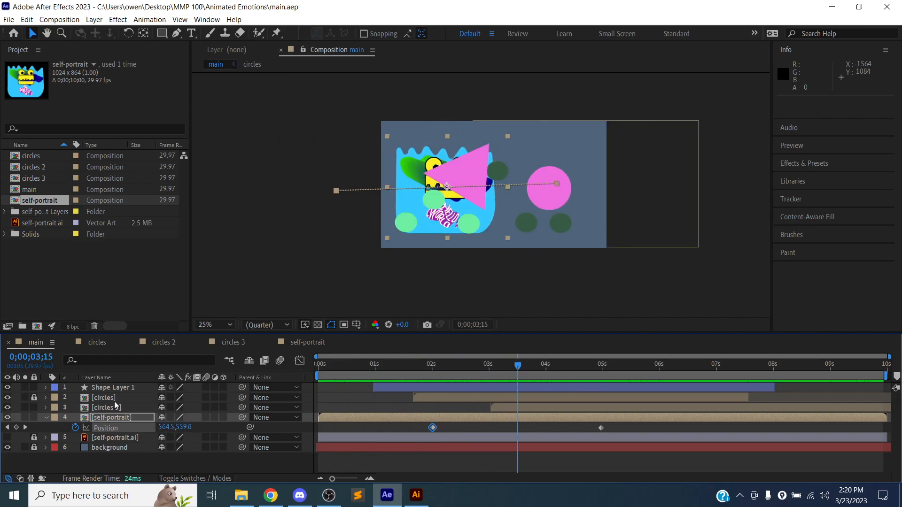
pyautogui.click(45, 418)
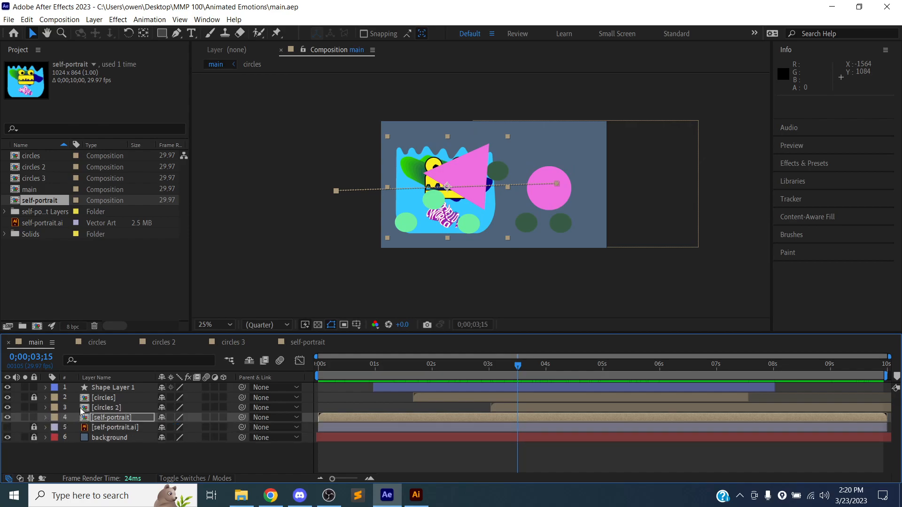
pyautogui.press('Tab')
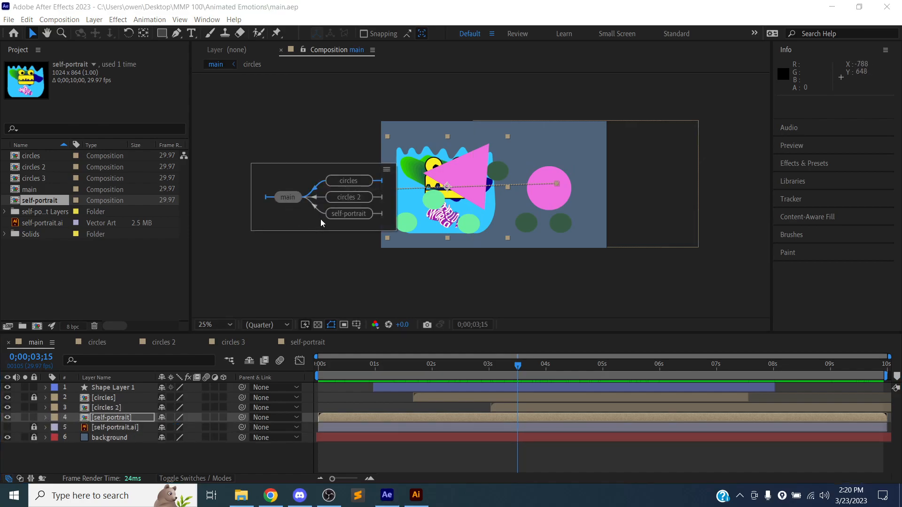
pyautogui.click(296, 246)
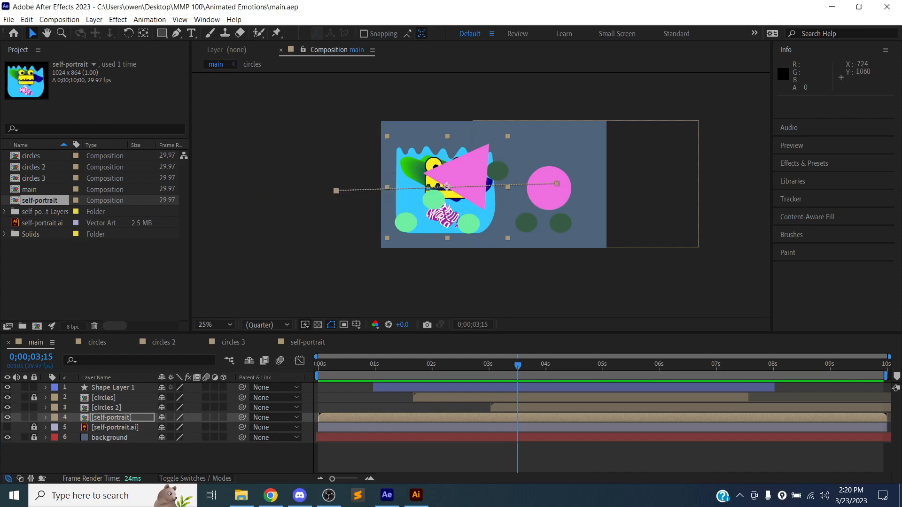
pyautogui.press('super+Down')
pyautogui.press('super+Up')
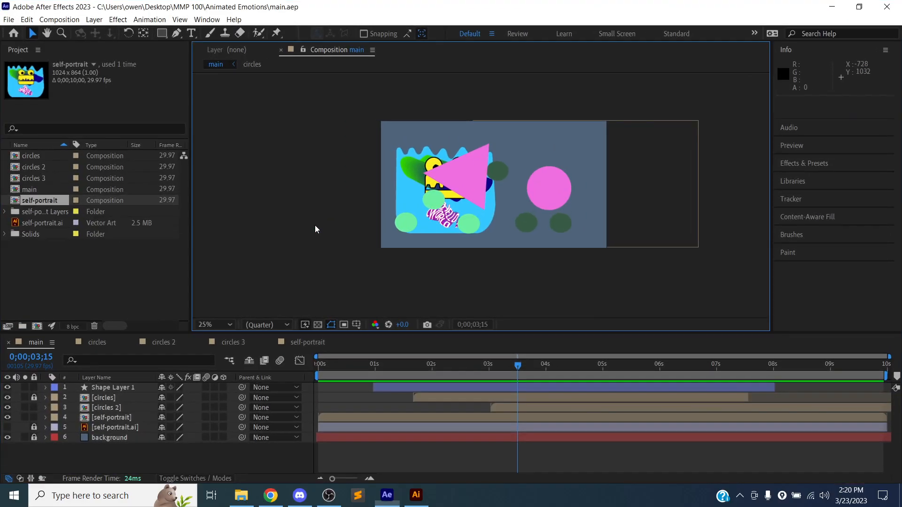
# Step: Switch to Illustrator and change the fill of both eye circles and both mouth shapes in the face group to bright green
pyautogui.click(416, 496)
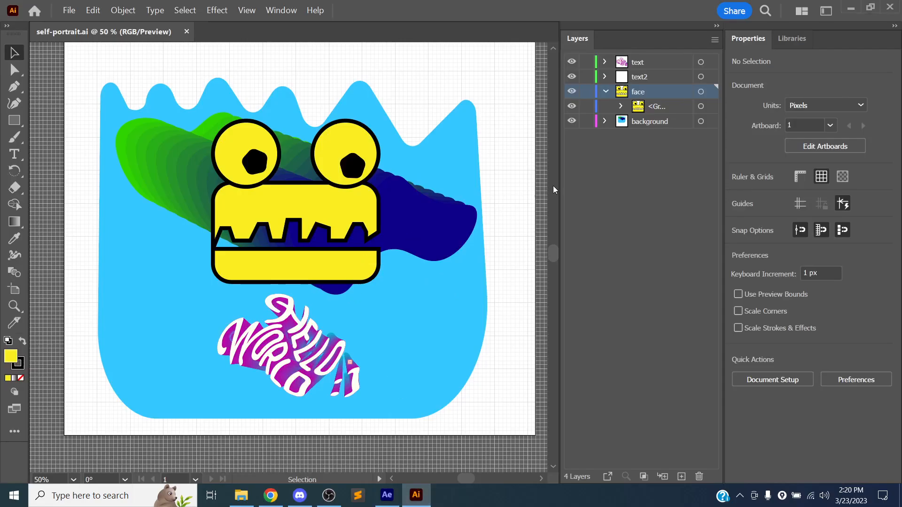
pyautogui.doubleClick(328, 207)
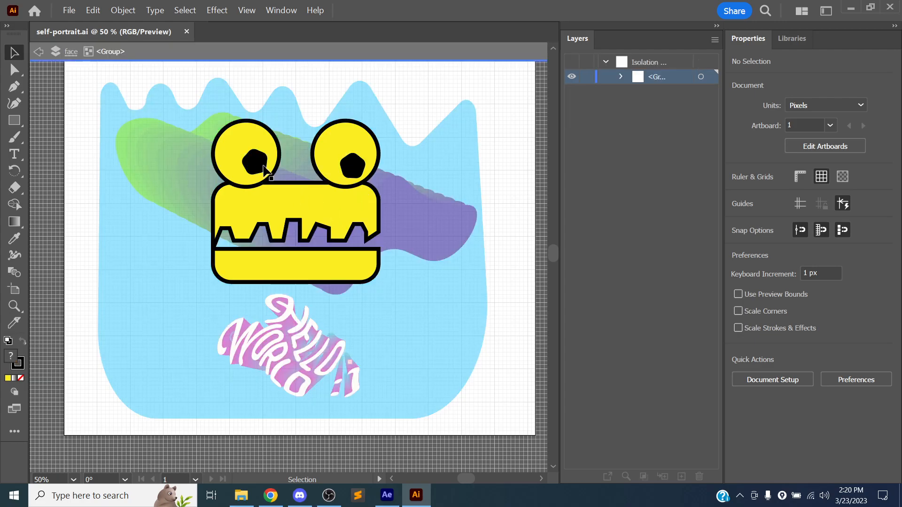
pyautogui.click(261, 159)
pyautogui.click(238, 161)
pyautogui.keyDown('shift'); pyautogui.click(324, 141); pyautogui.keyUp('shift')
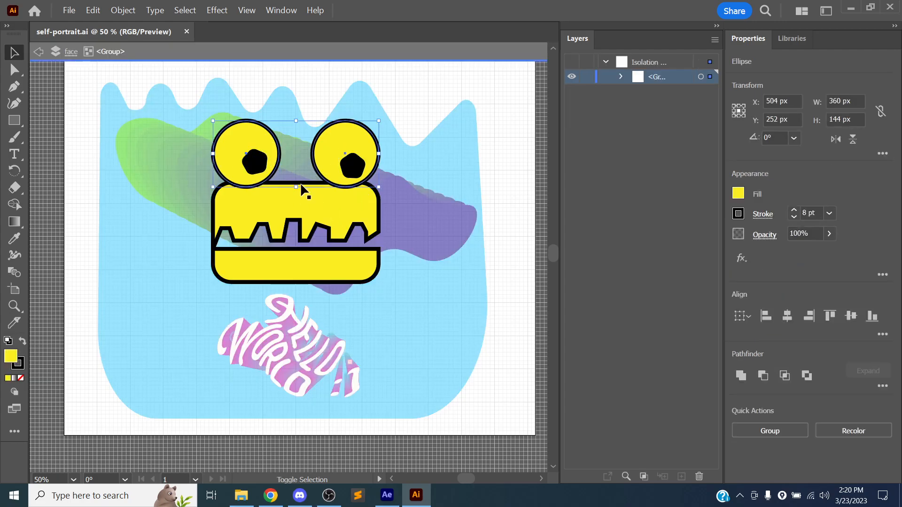
pyautogui.keyDown('shift'); pyautogui.click(305, 195); pyautogui.keyUp('shift')
pyautogui.keyDown('shift'); pyautogui.click(312, 261); pyautogui.keyUp('shift')
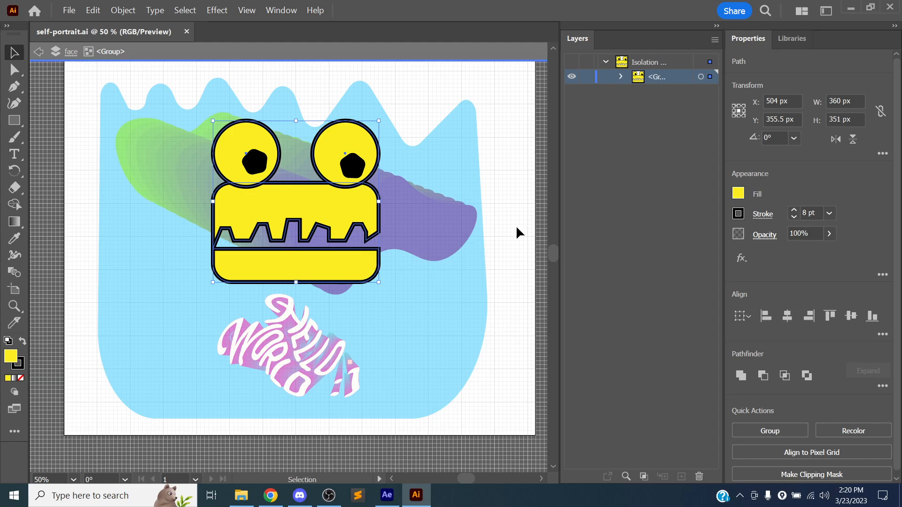
pyautogui.click(738, 193)
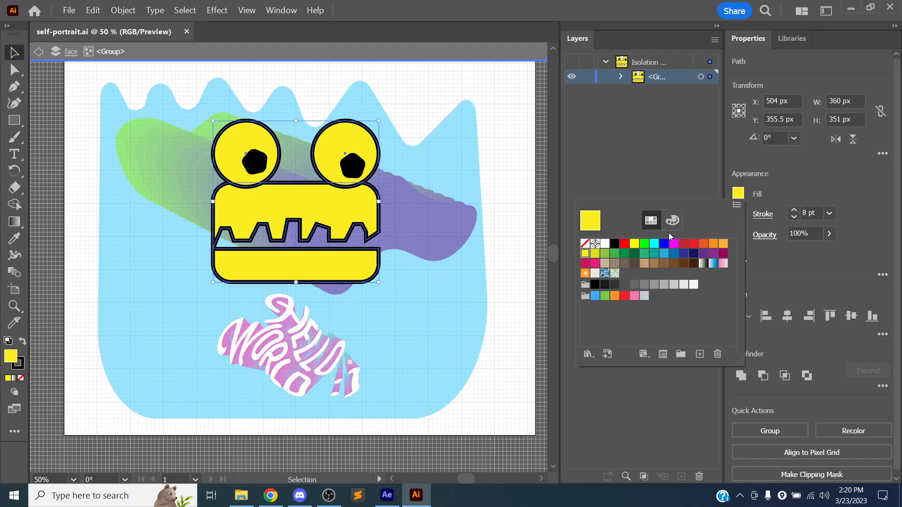
pyautogui.click(644, 244)
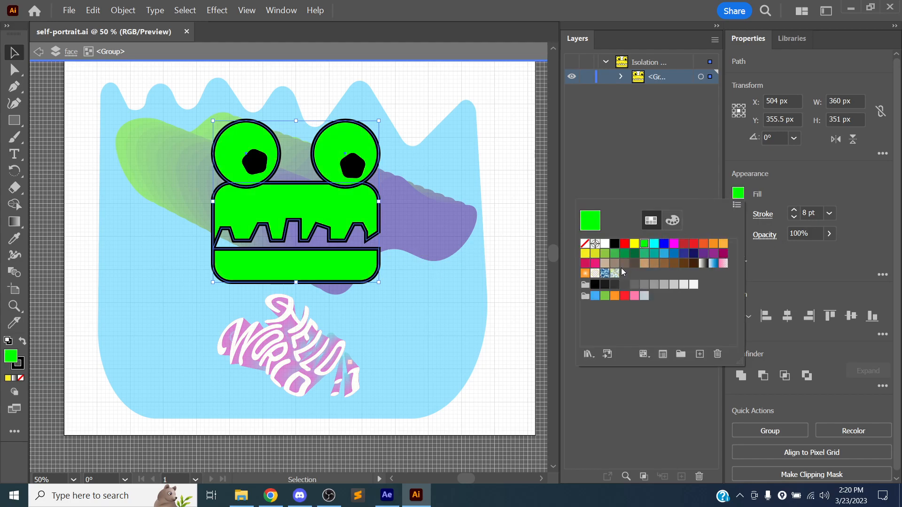
# Step: Change the fill of the selected eye and mouth shapes to the softer green swatch, and save the self-portrait file
pyautogui.click(605, 296)
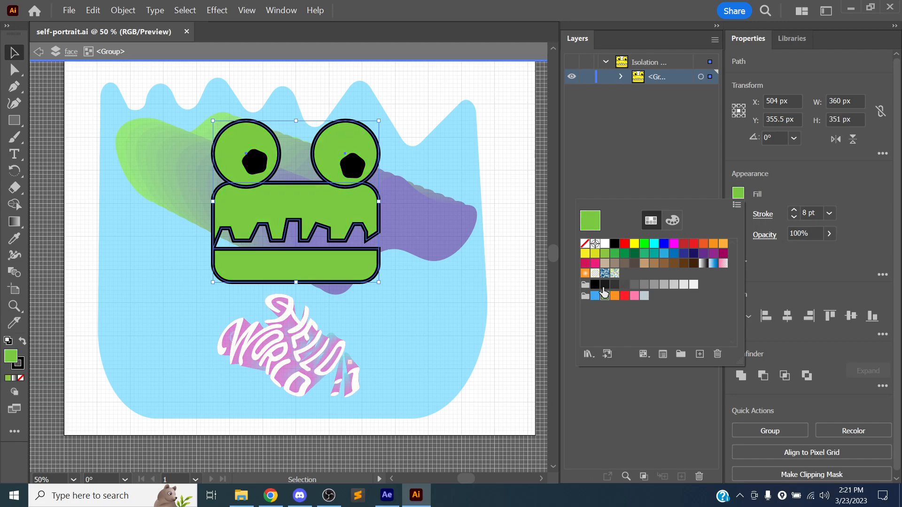
pyautogui.click(512, 199)
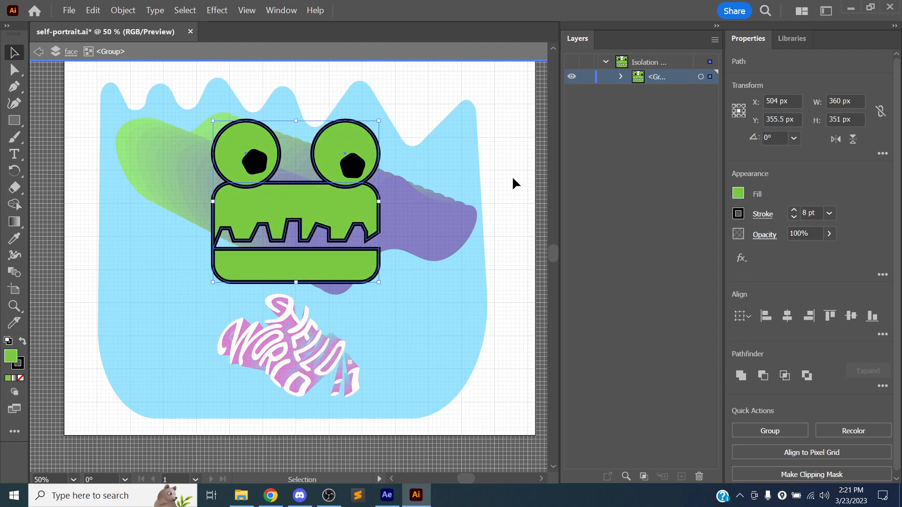
pyautogui.click(42, 52)
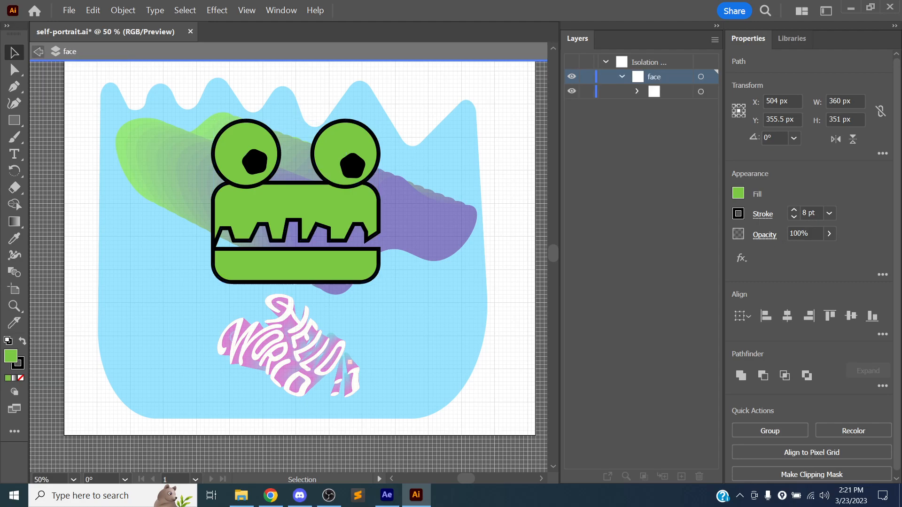
pyautogui.click(42, 52)
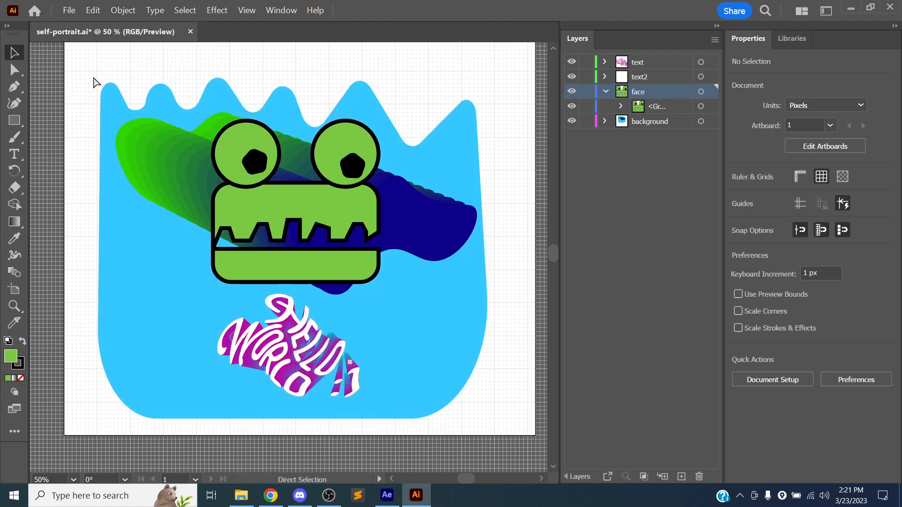
pyautogui.hotkey('ctrl', 's')
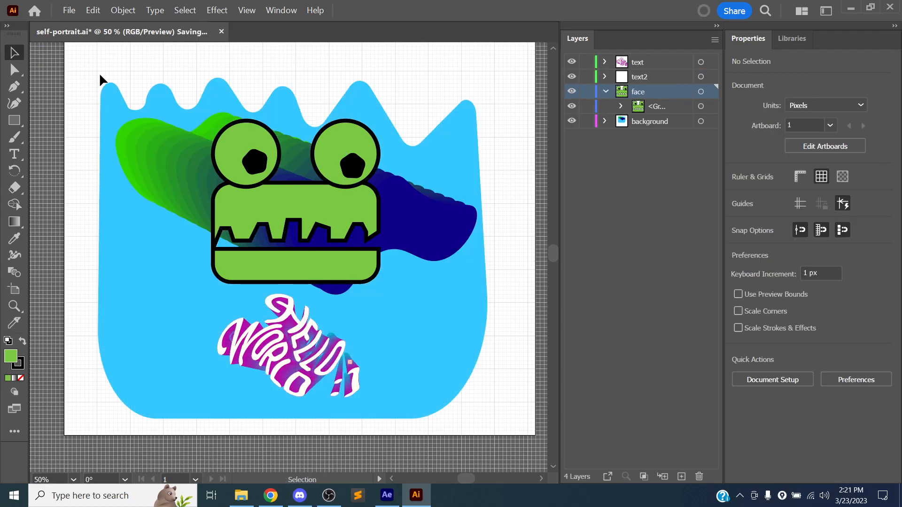
# Step: Switch to After Effects and inspect the self-portrait artwork in the main composition
pyautogui.hotkey('alt', 'Tab')
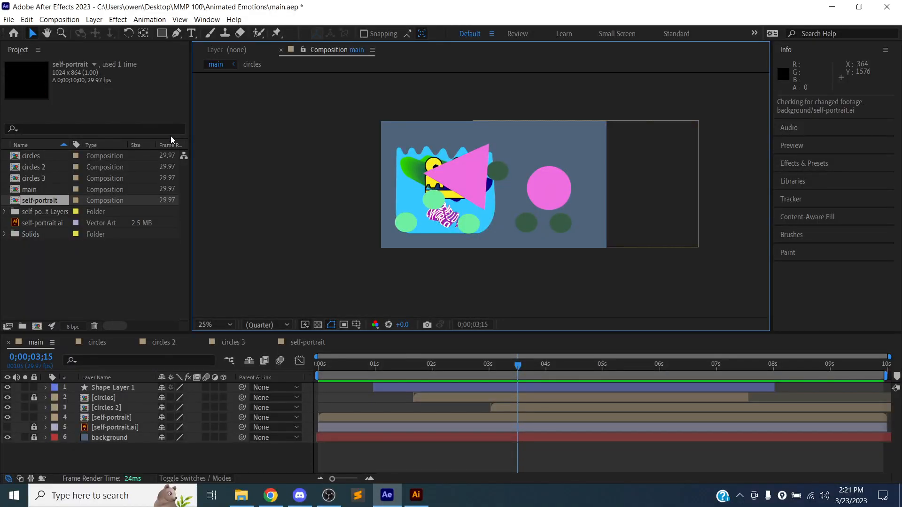
pyautogui.scroll(-2, 440, 193)
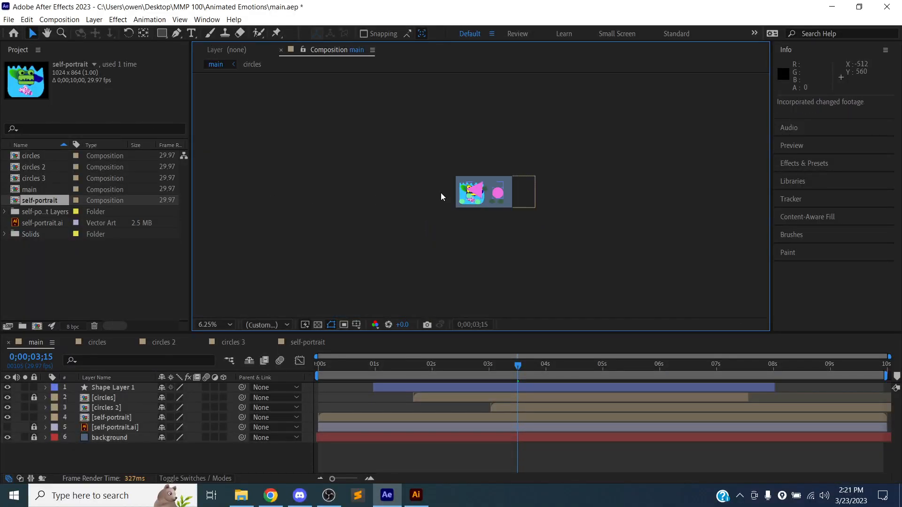
pyautogui.scroll(8, 441, 193)
pyautogui.scroll(-4, 389, 174)
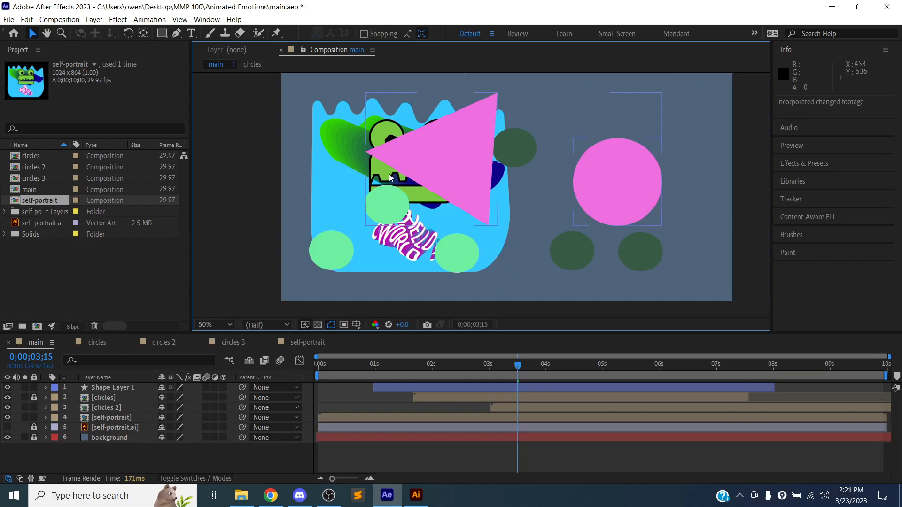
# Step: Hide the self-portrait composition layer, show the self-portrait.ai layer instead, and scrub the timeline back to 0;00;00;00
pyautogui.click(33, 427)
pyautogui.click(8, 427)
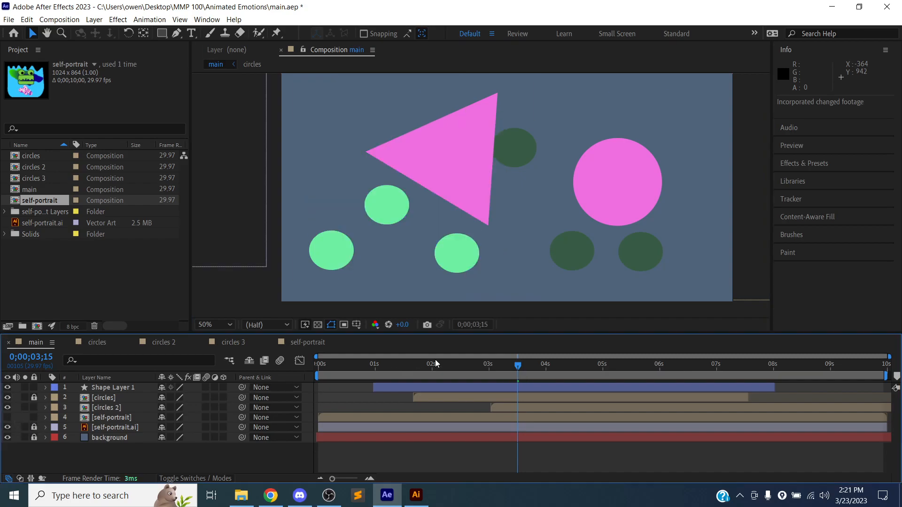
pyautogui.moveTo(544, 373); pyautogui.dragTo(303, 385)
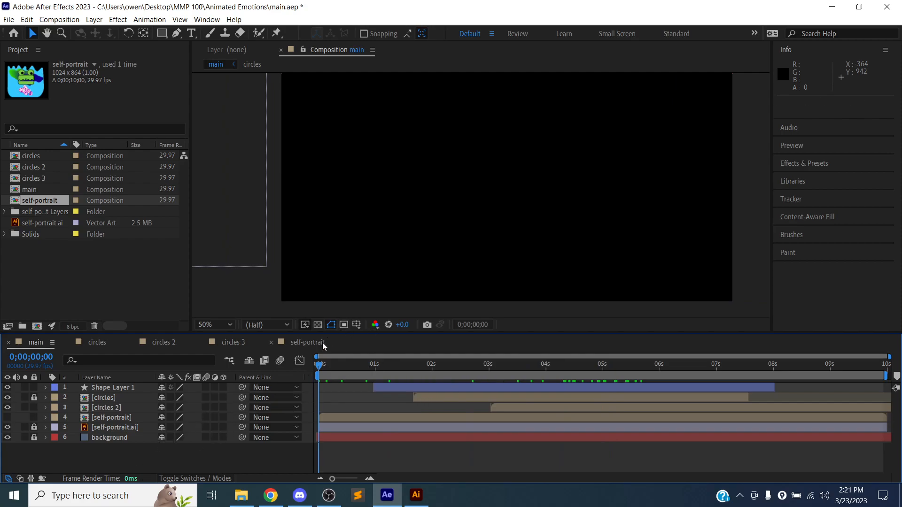
pyautogui.moveTo(319, 368); pyautogui.dragTo(491, 371)
pyautogui.moveTo(412, 370); pyautogui.dragTo(296, 371)
# Step: Draw a wide, short text box just above the main composition's frame, and adjust its position
pyautogui.scroll(-6, 433, 226)
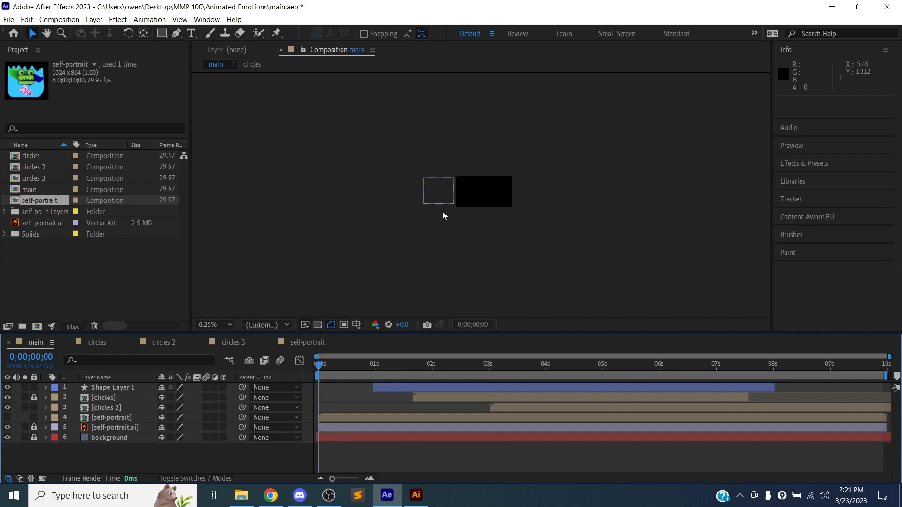
pyautogui.scroll(-1, 411, 208)
pyautogui.scroll(4, 410, 208)
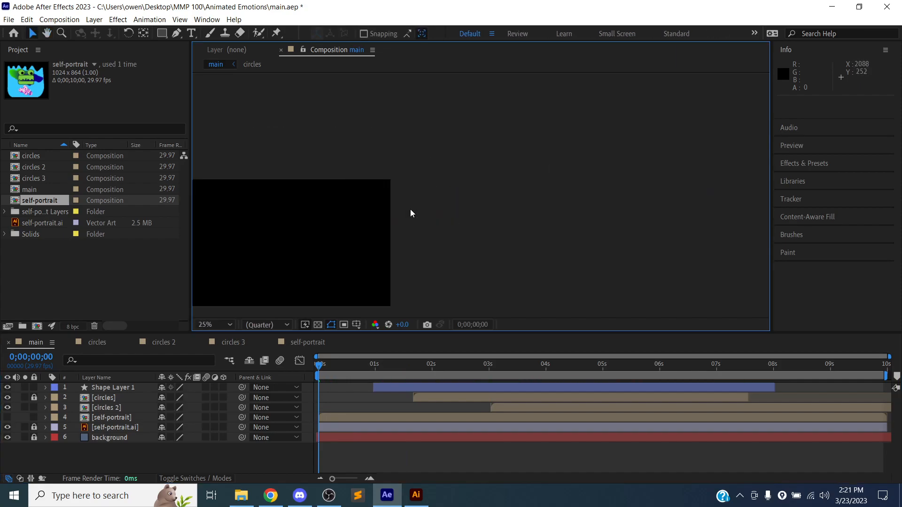
pyautogui.moveTo(411, 208); pyautogui.dragTo(574, 197)
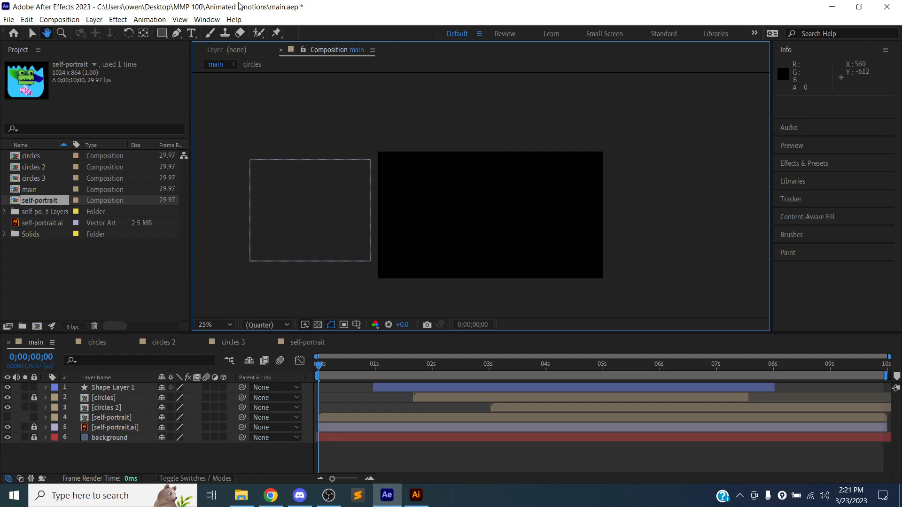
pyautogui.click(191, 33)
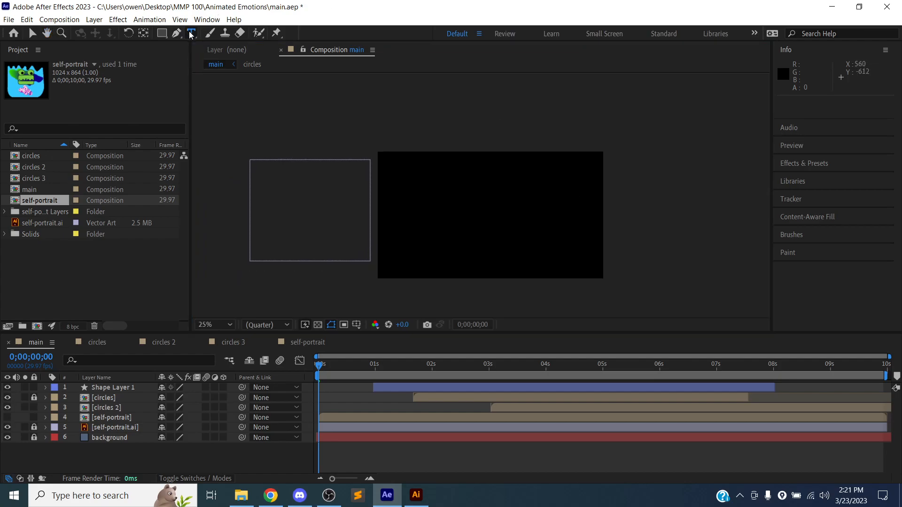
pyautogui.moveTo(405, 116); pyautogui.dragTo(576, 149)
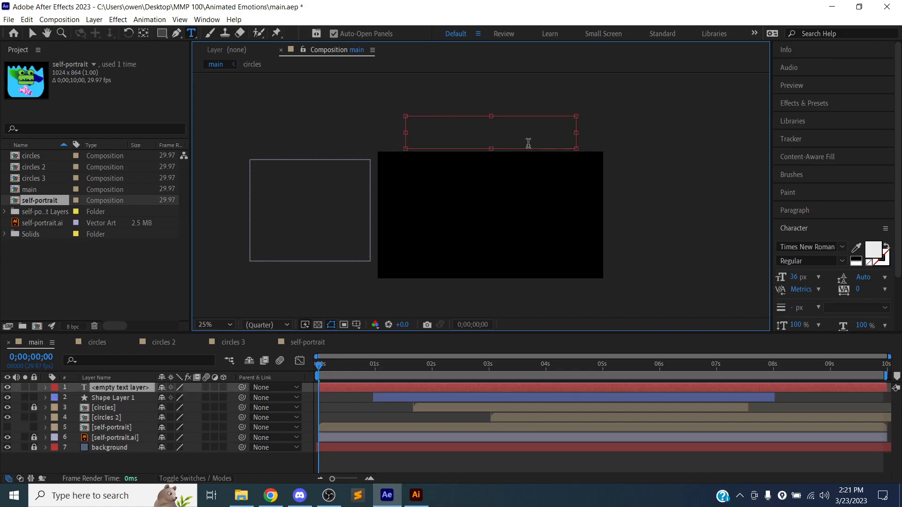
pyautogui.scroll(5, 474, 126)
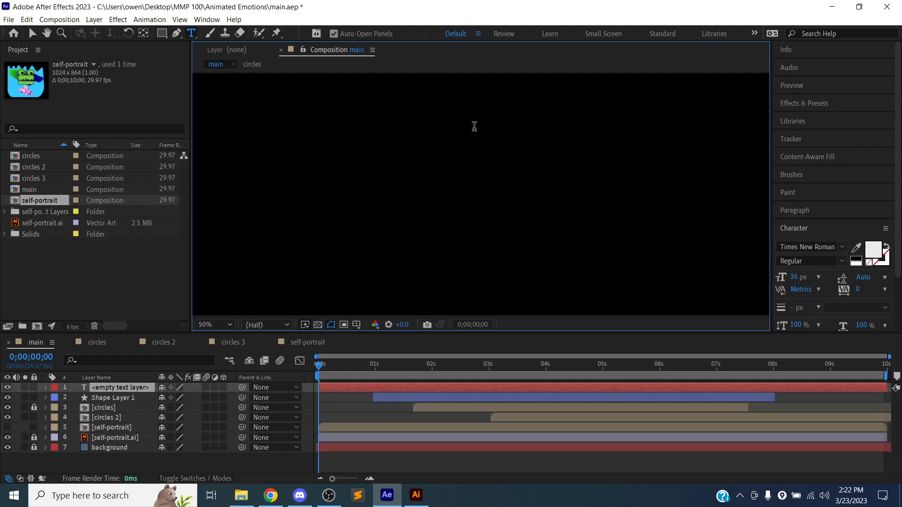
pyautogui.scroll(-2, 474, 127)
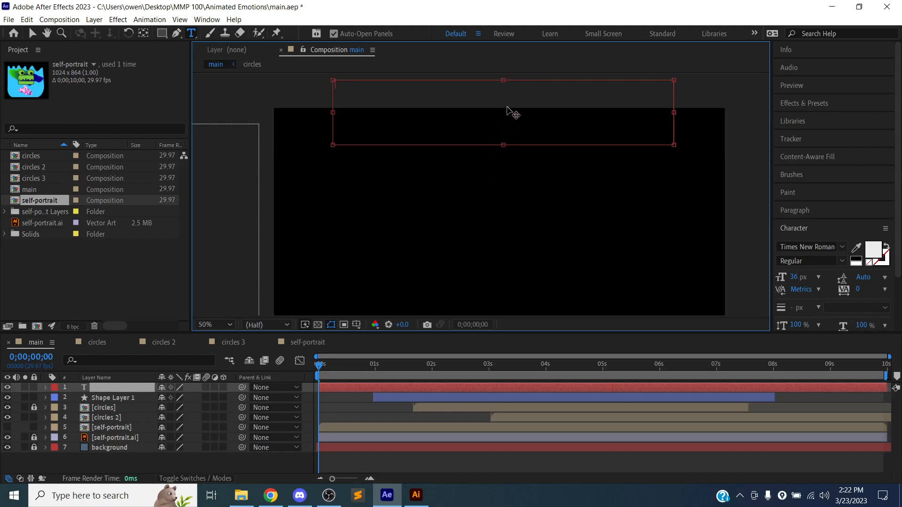
pyautogui.moveTo(506, 103); pyautogui.dragTo(519, 88)
pyautogui.click(711, 93)
pyautogui.moveTo(721, 98); pyautogui.dragTo(695, 97)
pyautogui.press(',')
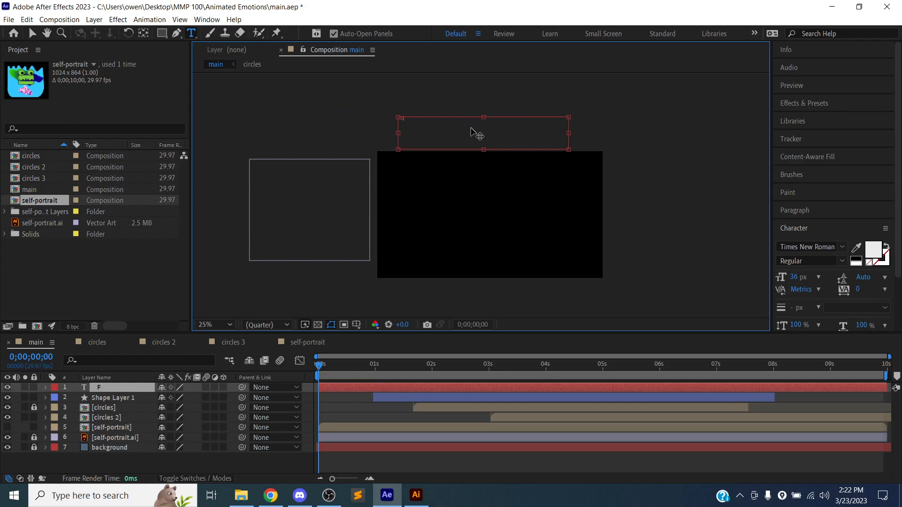
# Step: Enter FRIGHT in the text box and set its font size to 240 px
pyautogui.press('BackSpace')
pyautogui.press('BackSpace')
pyautogui.press('BackSpace')
pyautogui.hotkey('ctrl', 'a')
pyautogui.moveTo(792, 280); pyautogui.dragTo(898, 268)
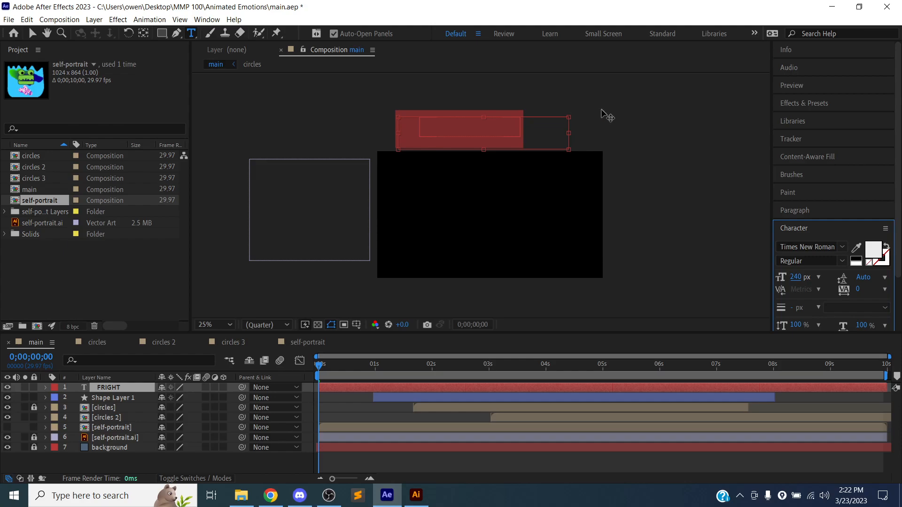
pyautogui.click(503, 134)
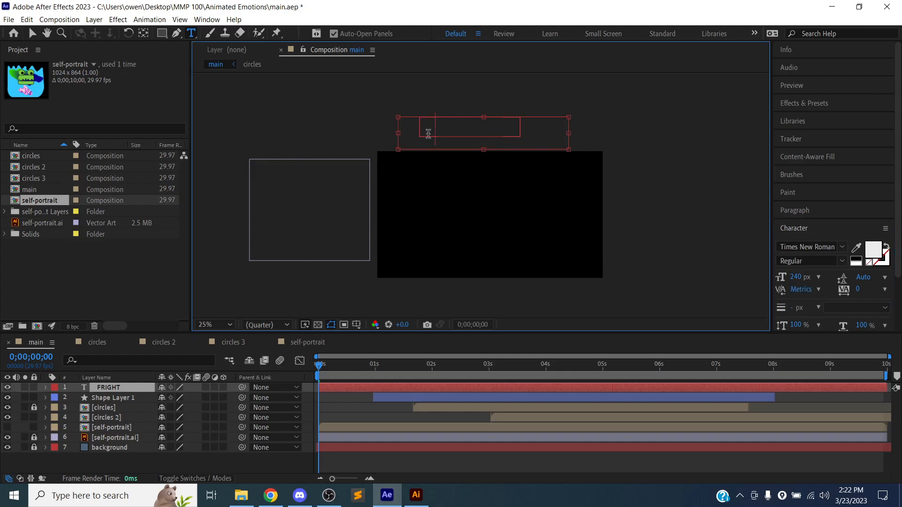
pyautogui.doubleClick(428, 134)
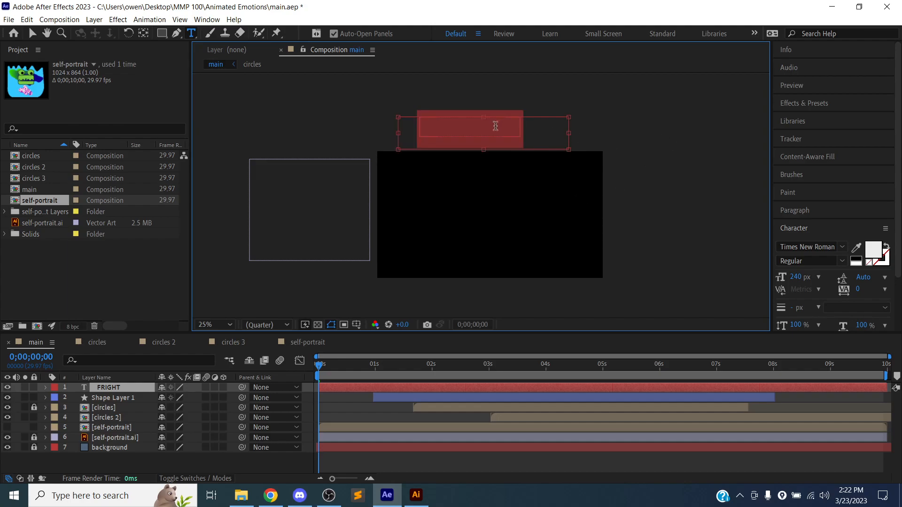
pyautogui.click(511, 133)
pyautogui.doubleClick(484, 134)
pyautogui.press('Escape')
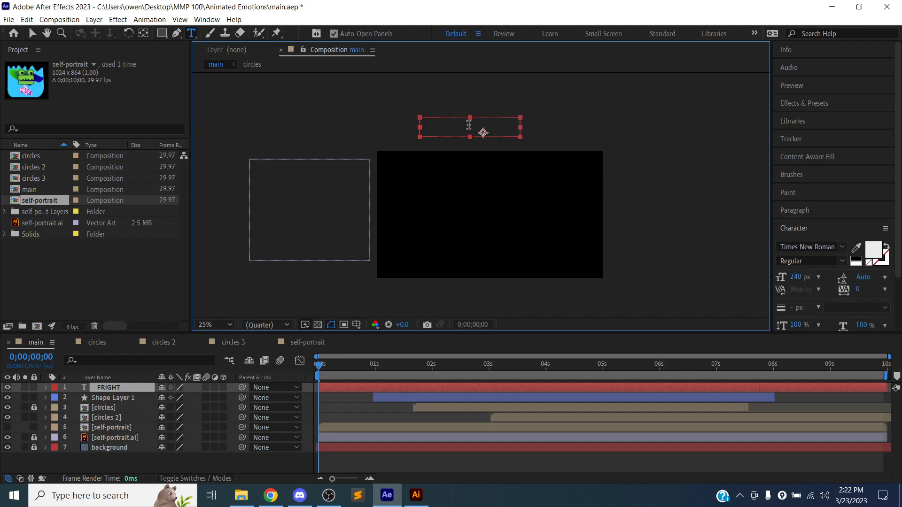
pyautogui.click(473, 120)
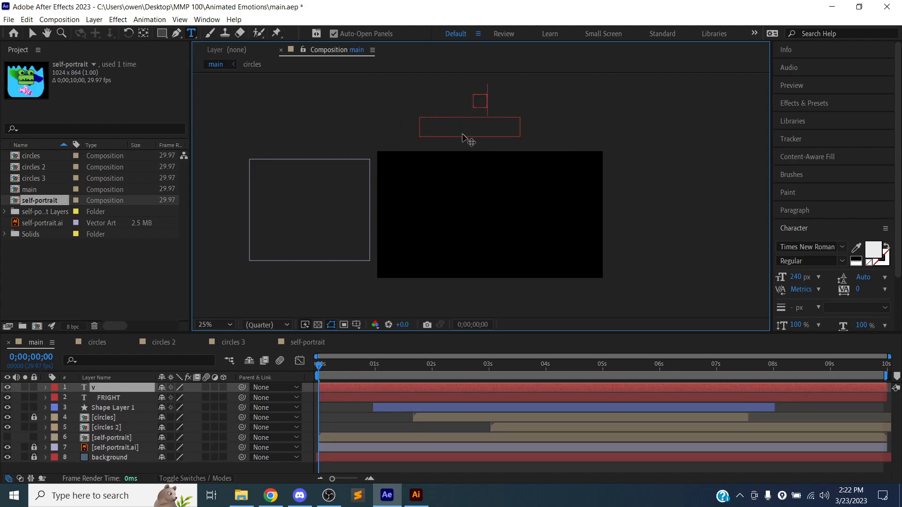
pyautogui.press('Escape')
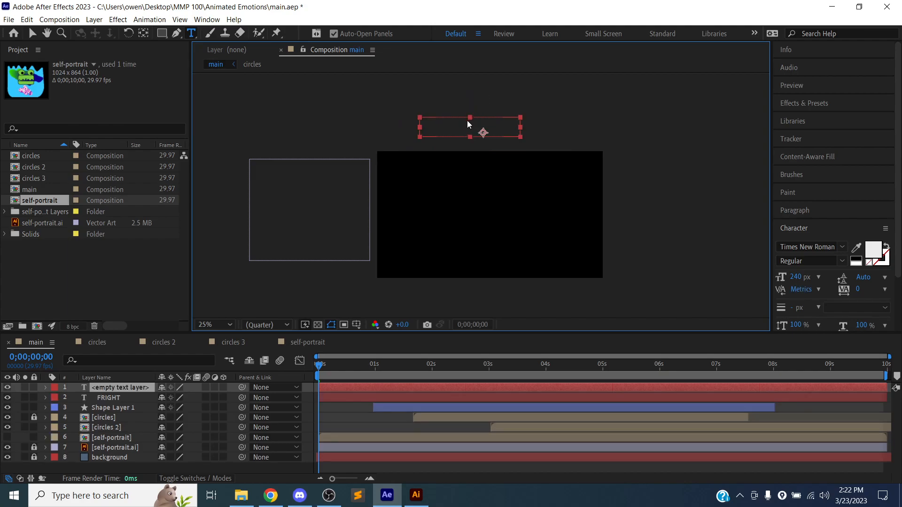
# Step: Move the FRIGHT text down into the upper part of the main composition's frame
pyautogui.click(33, 33)
pyautogui.moveTo(454, 123); pyautogui.dragTo(470, 168)
pyautogui.scroll(-1, 520, 163)
pyautogui.scroll(2, 520, 162)
pyautogui.scroll(1, 520, 163)
pyautogui.scroll(-2, 555, 165)
pyautogui.scroll(1, 593, 166)
pyautogui.moveTo(637, 151); pyautogui.dragTo(586, 175)
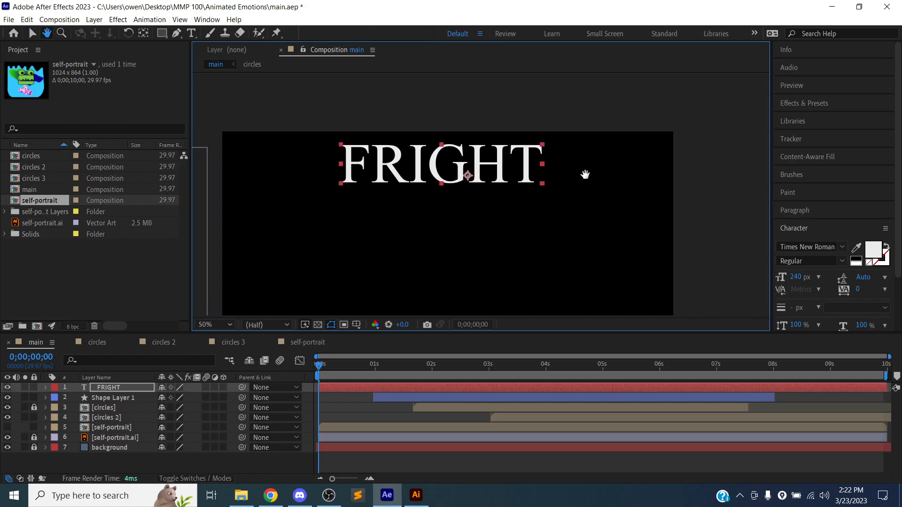
# Step: Try the Verdana font on the FRIGHT text, and undo the font change
pyautogui.click(825, 246)
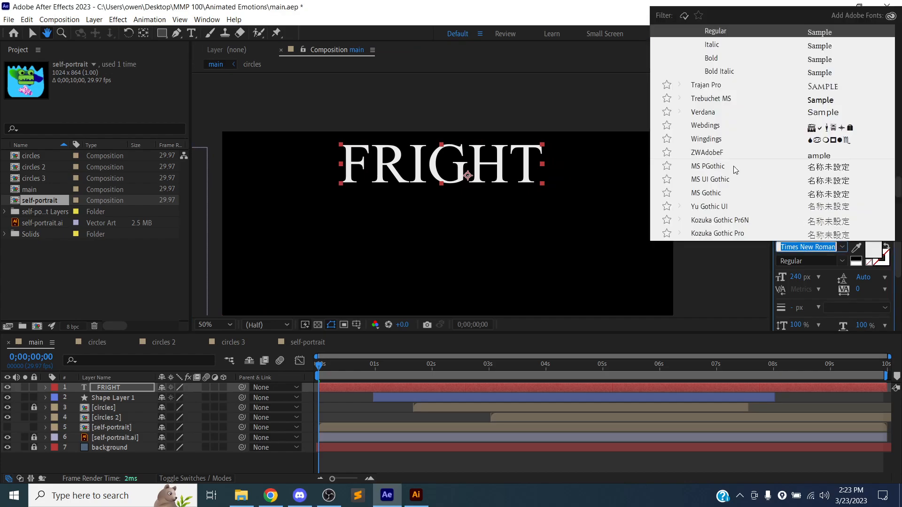
pyautogui.click(712, 113)
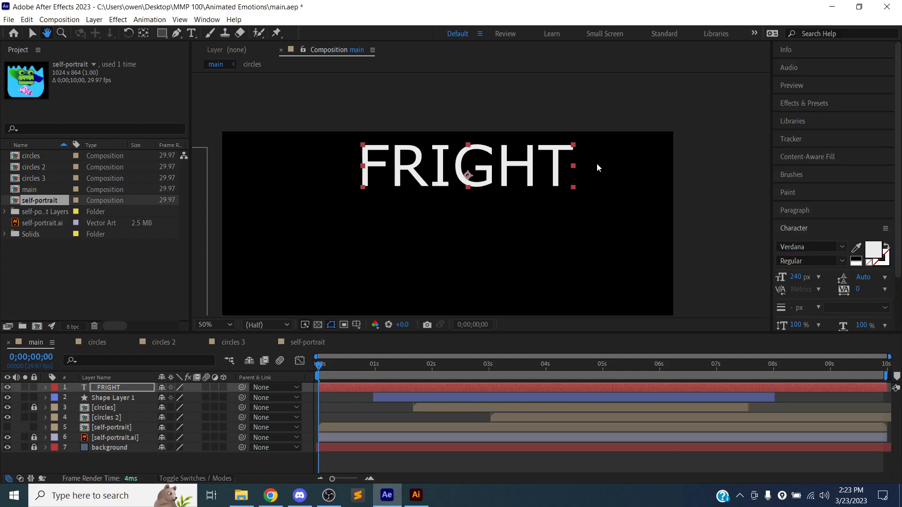
pyautogui.hotkey('ctrl', 'z')
# Step: Set the FRIGHT text's font to 04b03 and move it to the upper middle of the composition frame
pyautogui.press('v')
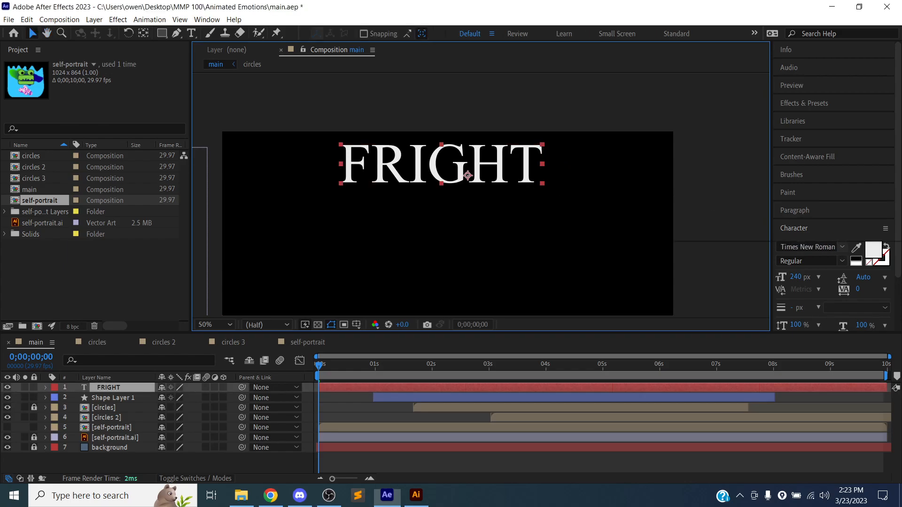
pyautogui.click(841, 247)
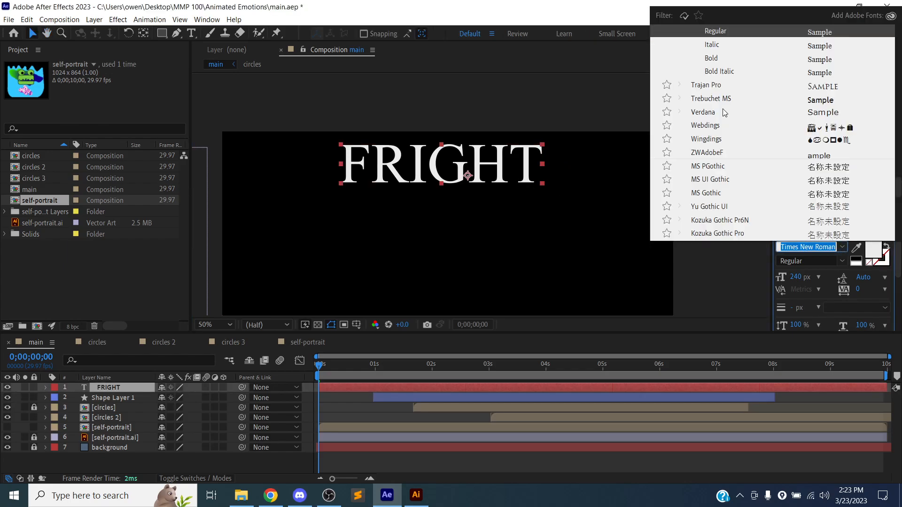
pyautogui.scroll(-2, 724, 113)
pyautogui.scroll(-10, 725, 124)
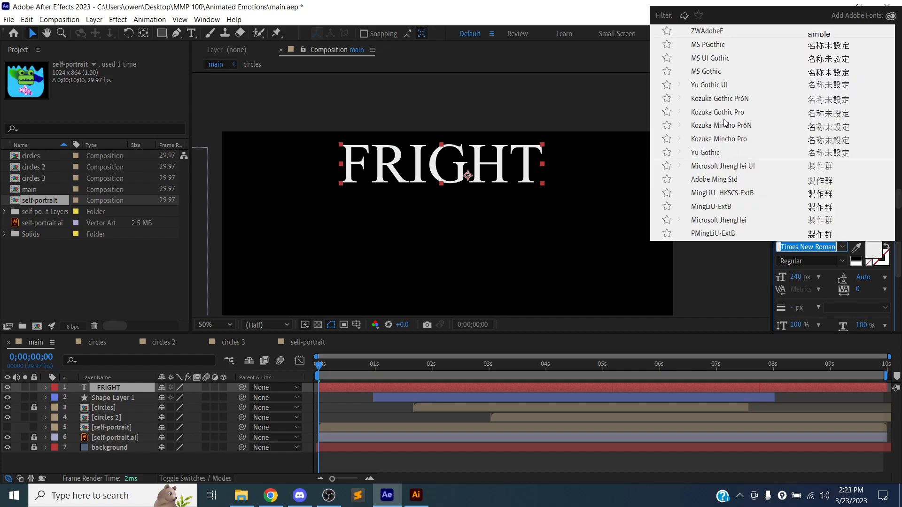
pyautogui.scroll(20, 727, 121)
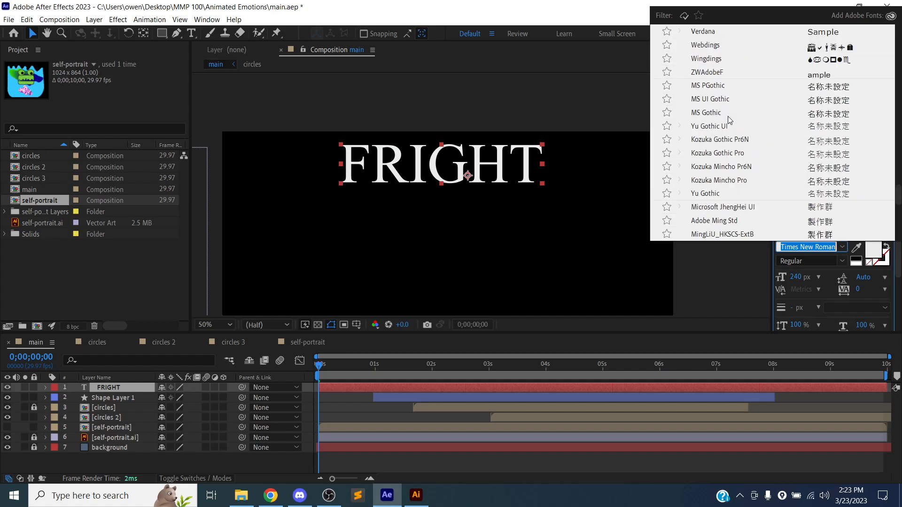
pyautogui.scroll(10, 729, 115)
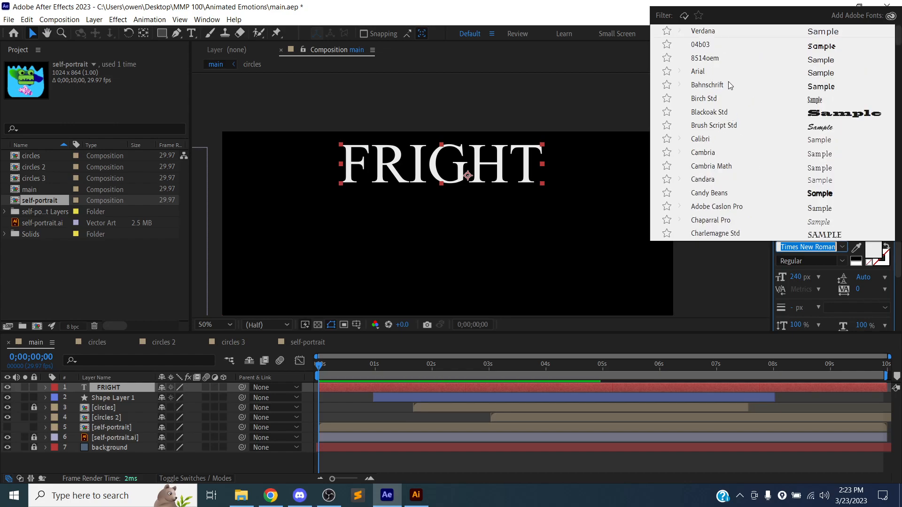
pyautogui.click(710, 45)
pyautogui.moveTo(493, 166); pyautogui.dragTo(472, 160)
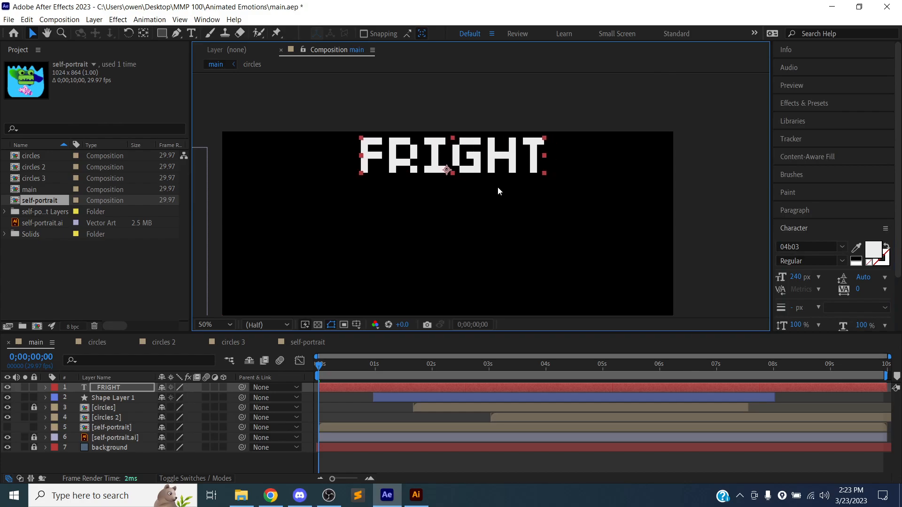
# Step: Change the FRIGHT text's fill color to a salmon pink
pyautogui.scroll(-3, 835, 225)
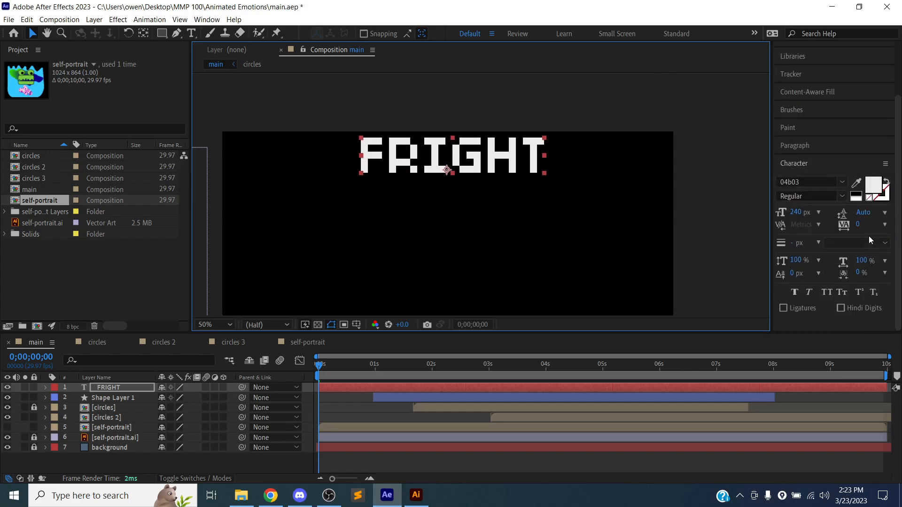
pyautogui.click(868, 186)
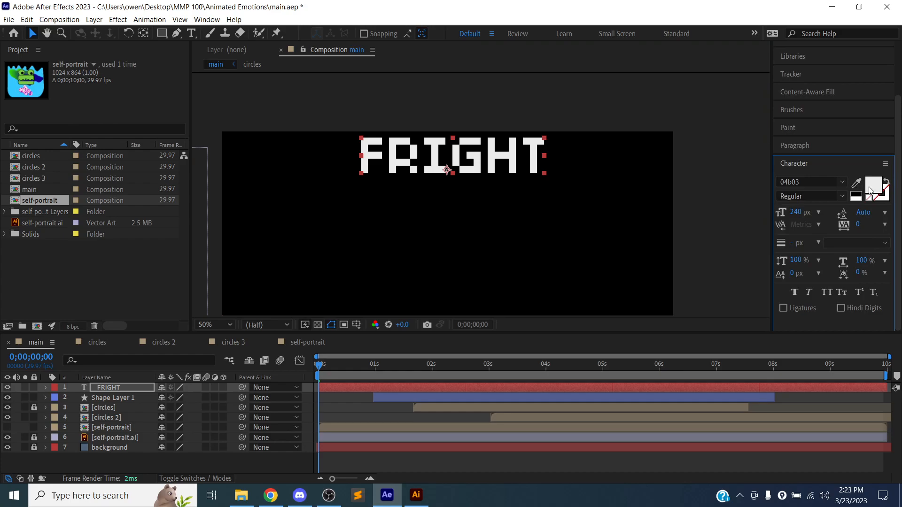
pyautogui.moveTo(452, 164)
pyautogui.mouseDown()
pyautogui.moveTo(439, 173)
pyautogui.moveTo(441, 149)
pyautogui.moveTo(426, 133)
pyautogui.moveTo(353, 127)
pyautogui.moveTo(345, 143)
pyautogui.mouseUp()
pyautogui.click(537, 127)
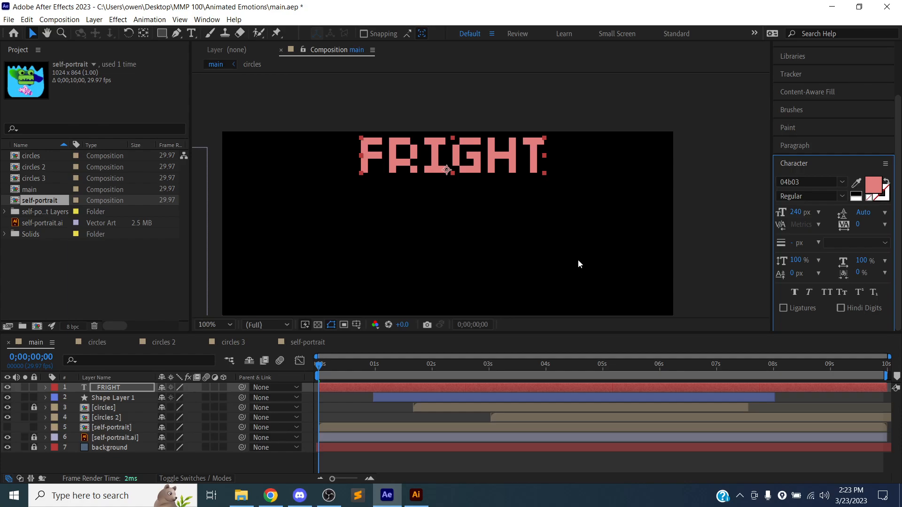
# Step: Animate the FRIGHT text's Position from above the composition frame at 2 seconds to the frame's lower edge, about 984, 1028, at 8 seconds
pyautogui.press(',')
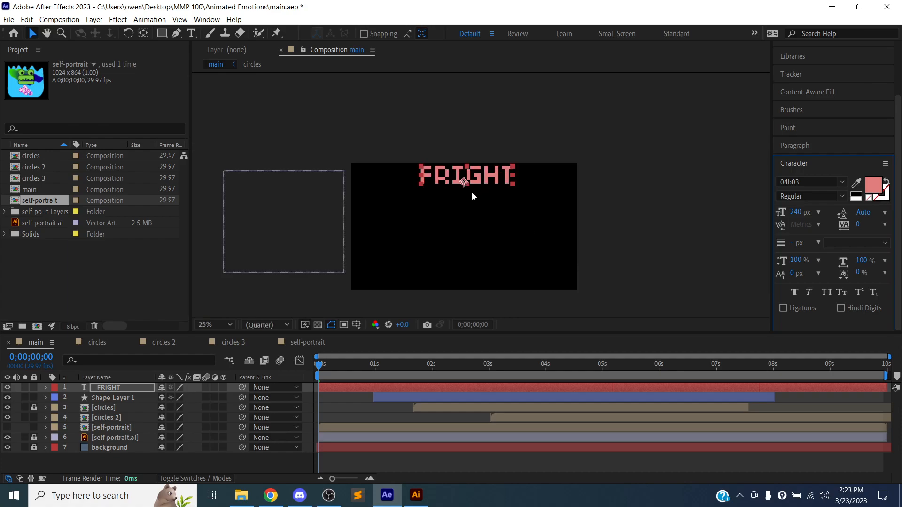
pyautogui.moveTo(469, 181); pyautogui.dragTo(467, 142)
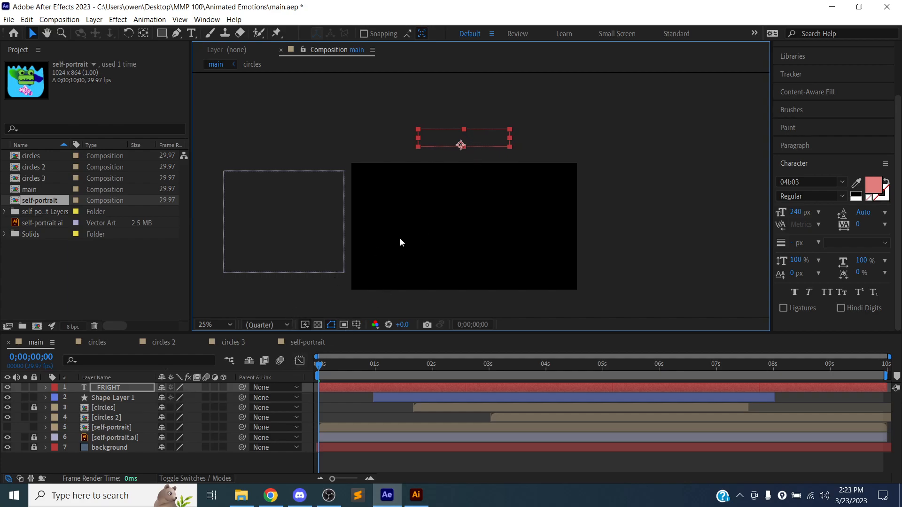
pyautogui.click(132, 388)
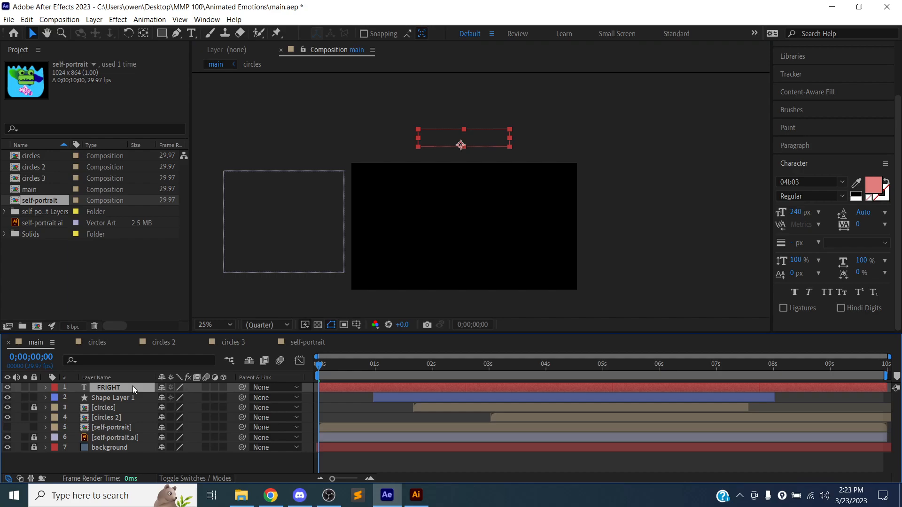
pyautogui.press('p')
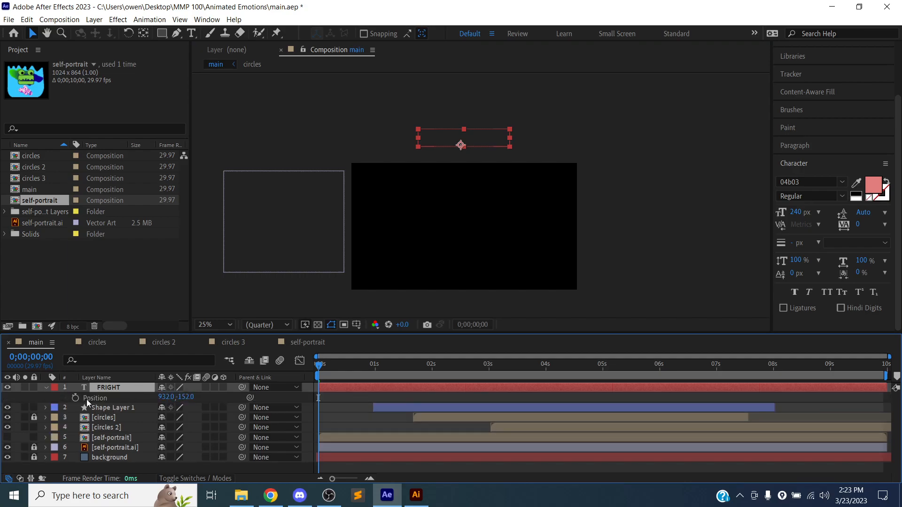
pyautogui.moveTo(325, 365); pyautogui.dragTo(435, 368)
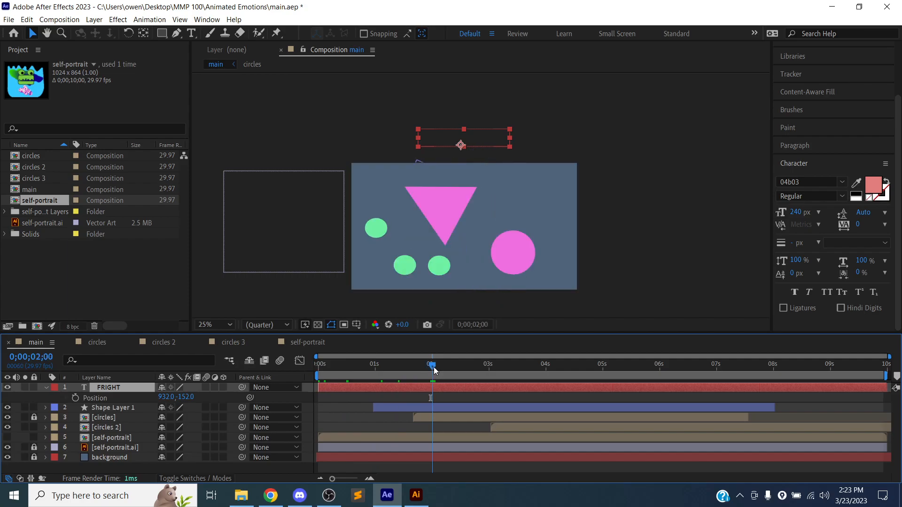
pyautogui.click(77, 398)
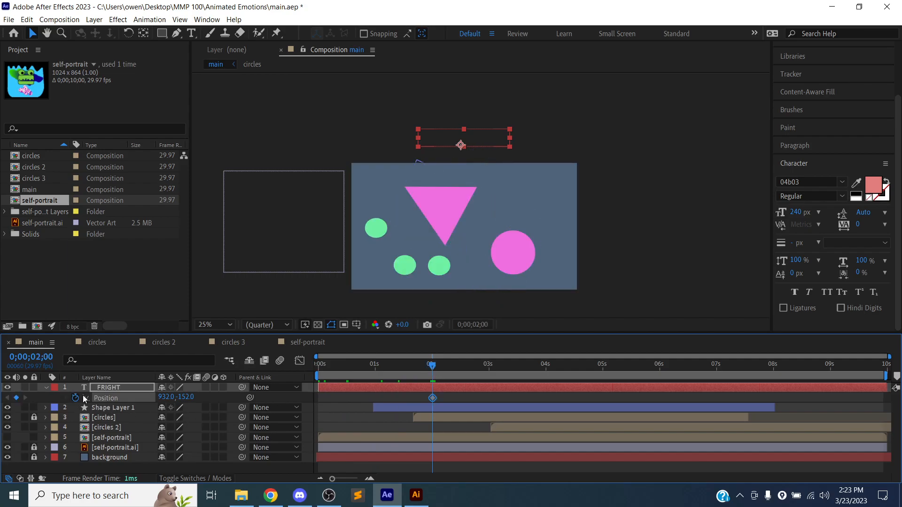
pyautogui.moveTo(436, 368); pyautogui.dragTo(776, 374)
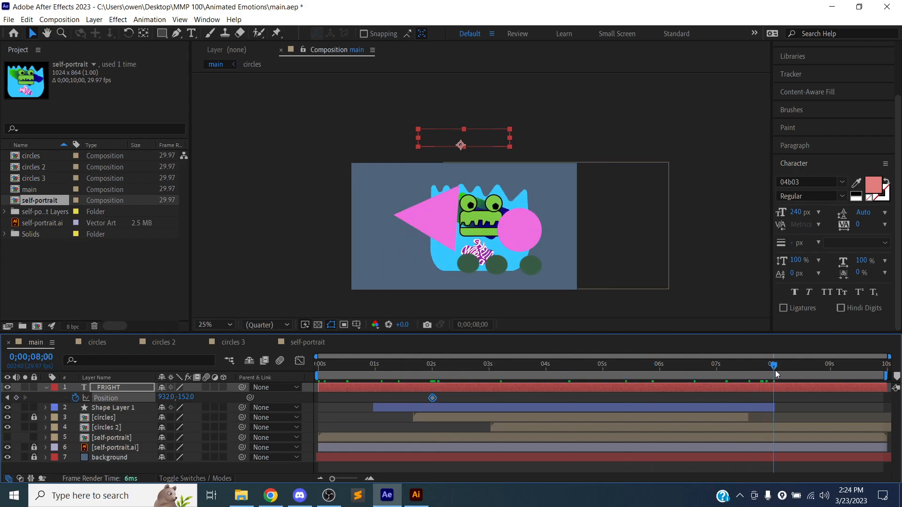
pyautogui.moveTo(463, 149); pyautogui.dragTo(467, 284)
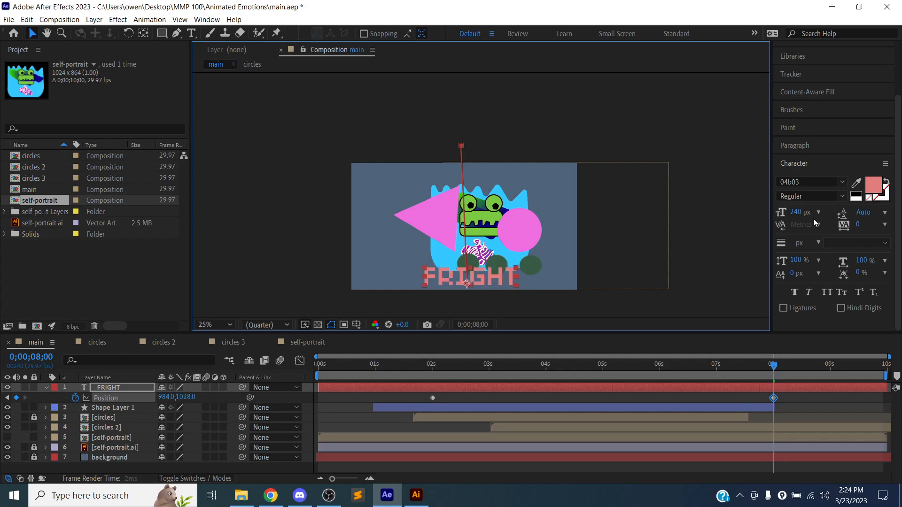
# Step: Shift the hue of the FRIGHT text's fill color to the pink E27EDD
pyautogui.click(873, 186)
pyautogui.moveTo(499, 109); pyautogui.dragTo(772, 90)
pyautogui.click(719, 128)
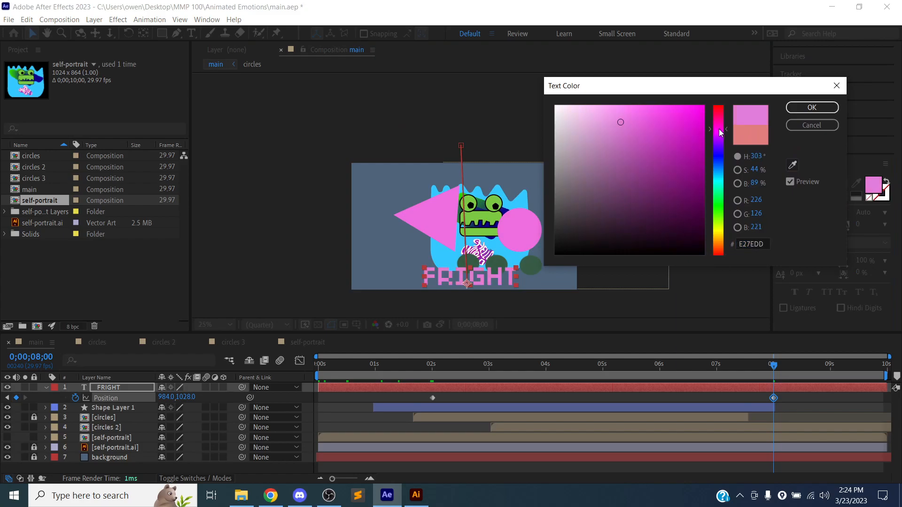
pyautogui.click(797, 109)
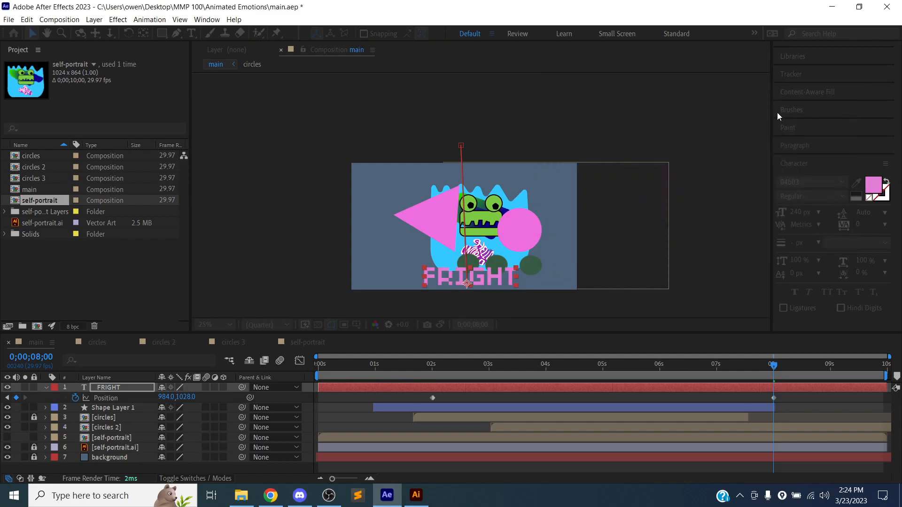
# Step: Preview the main composition from about 0;00;01;11, stop playback, and inspect the FRIGHT text at 0;00;04;29
pyautogui.moveTo(742, 364); pyautogui.dragTo(396, 387)
pyautogui.press('space')
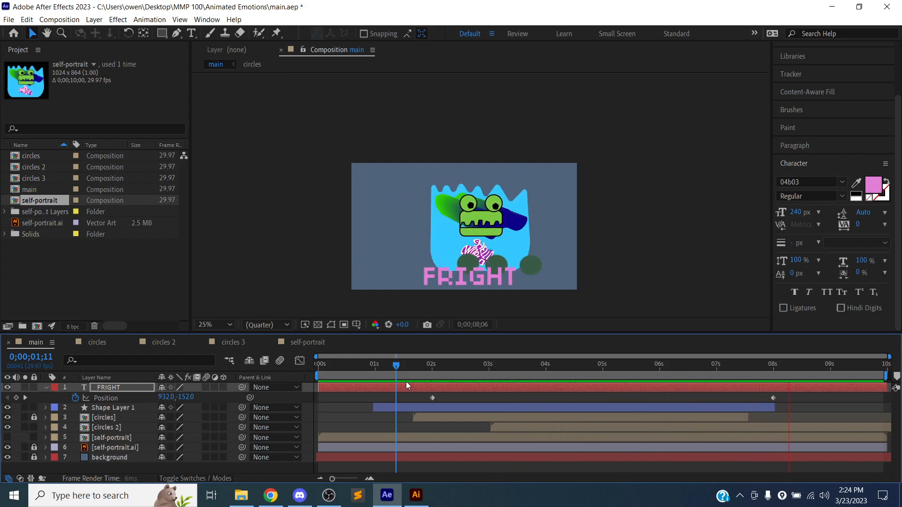
pyautogui.press('space')
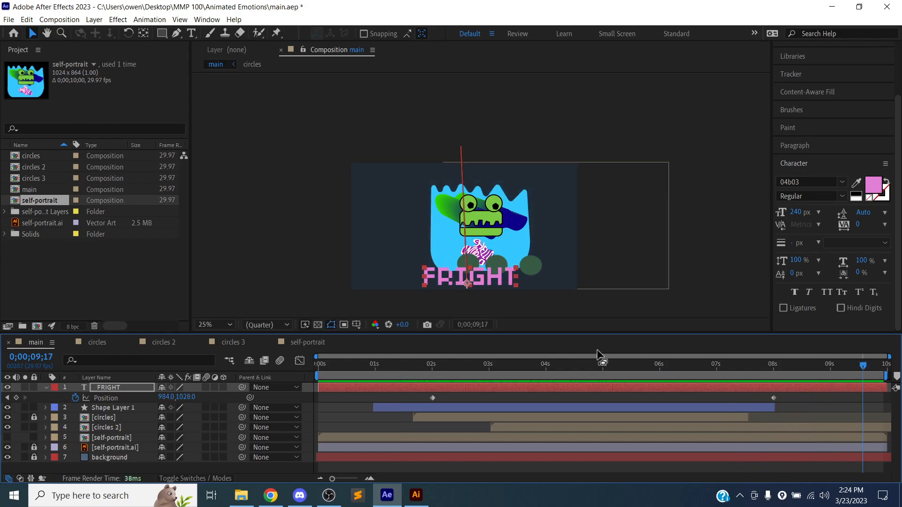
pyautogui.click(602, 363)
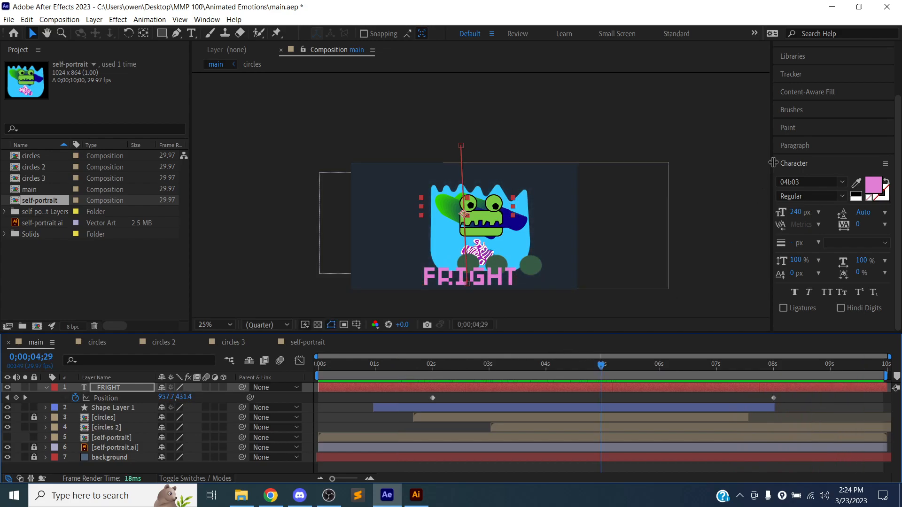
pyautogui.click(795, 148)
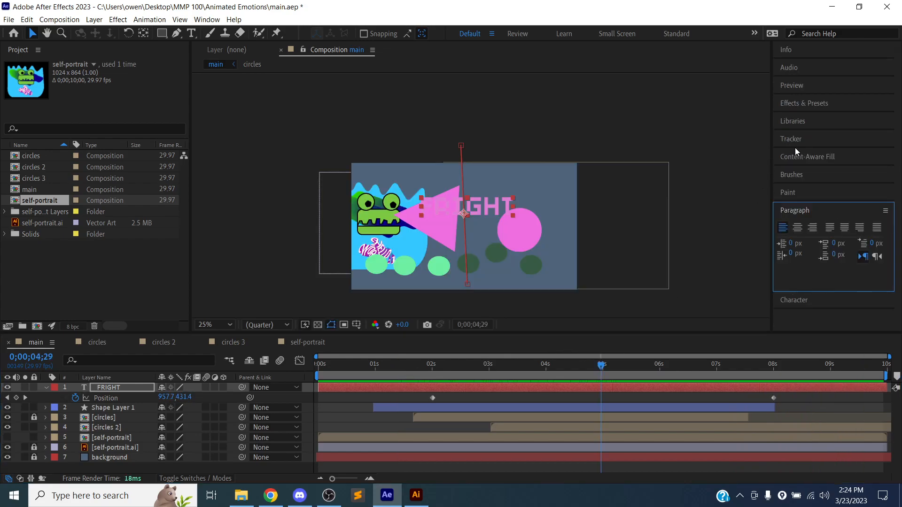
pyautogui.click(799, 105)
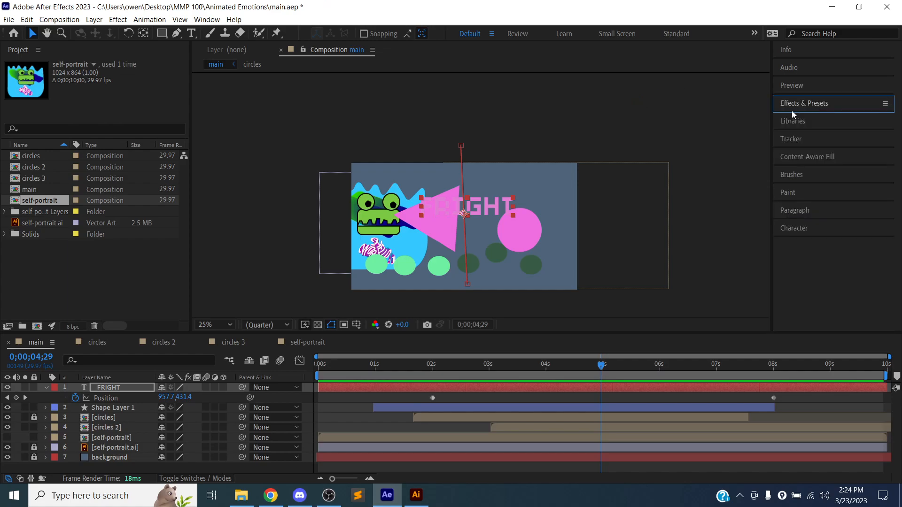
# Step: Save the project with the current time at 8 seconds and switch to OBS
pyautogui.click(606, 365)
pyautogui.moveTo(630, 366); pyautogui.dragTo(773, 371)
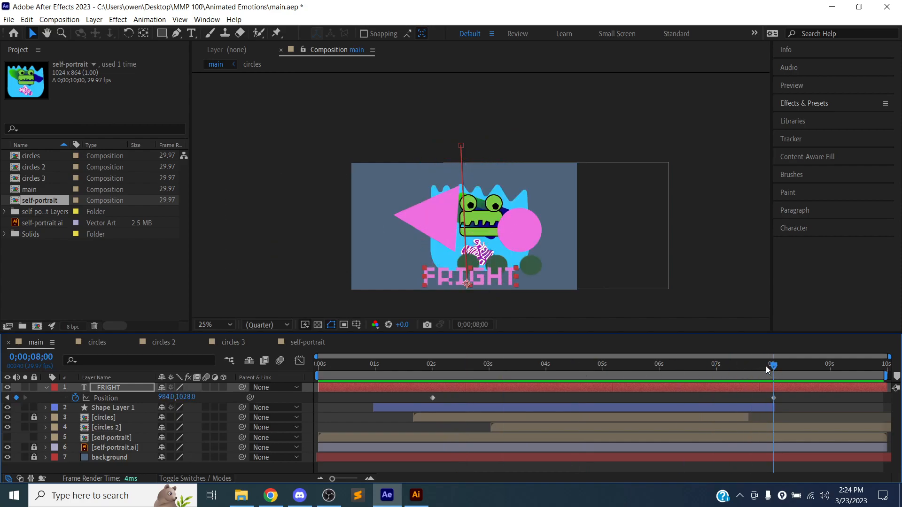
pyautogui.hotkey('ctrl', 's')
pyautogui.click(329, 496)
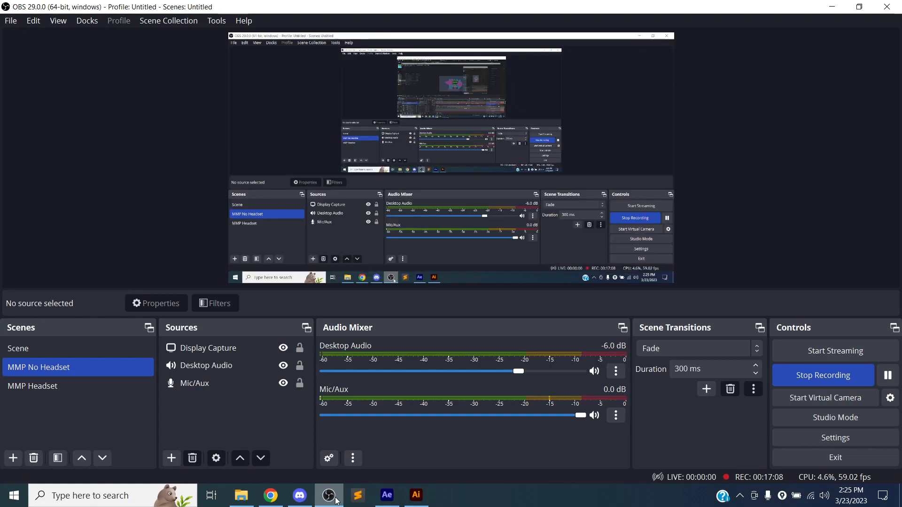